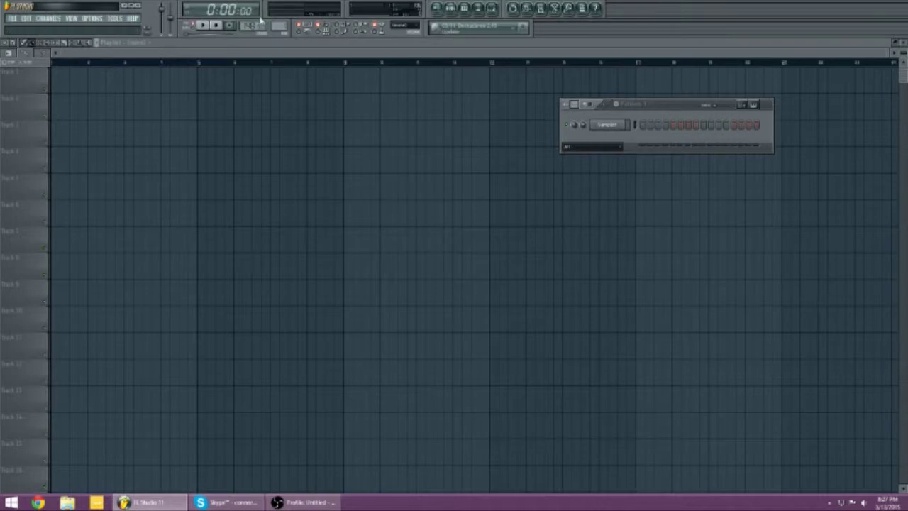
Show the sample browser with the individual drum samples and move the step sequencer closer to it.
left_click(478, 8)
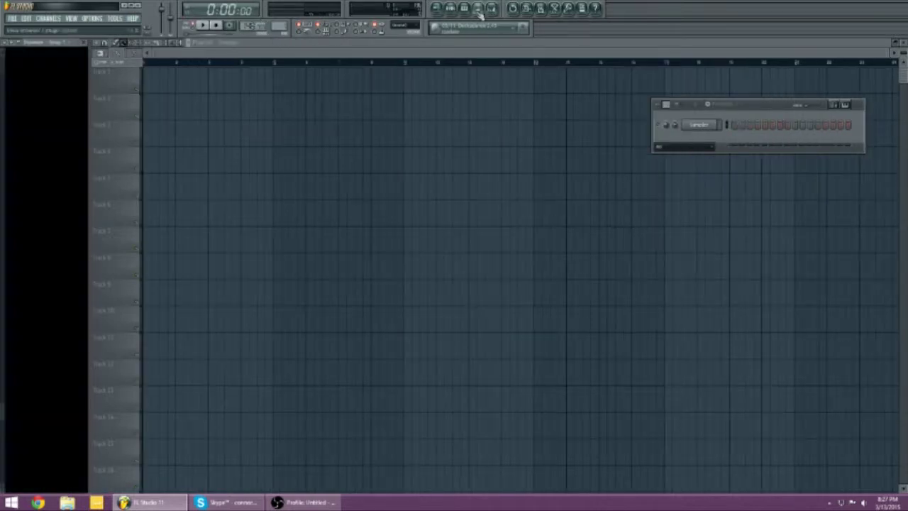
scroll(40, 189, "up", 10)
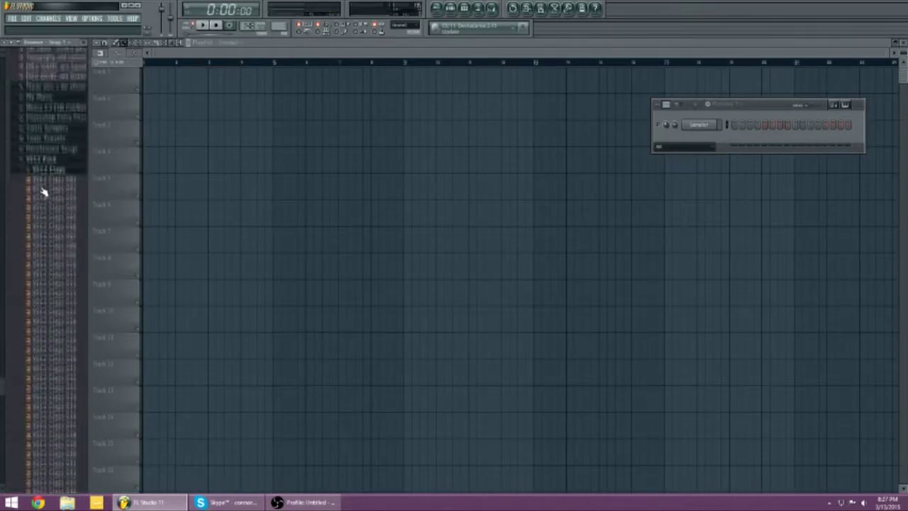
scroll(71, 227, "up", 8)
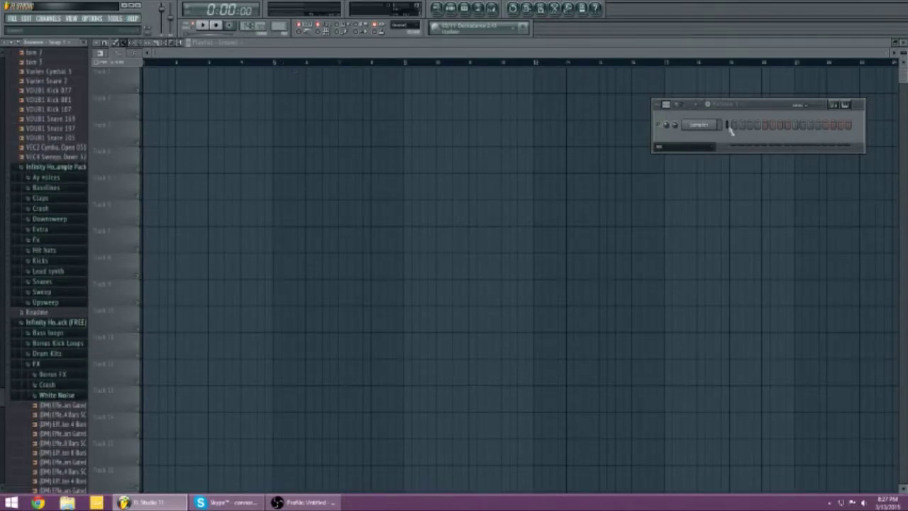
left_click_drag(752, 110, 496, 116)
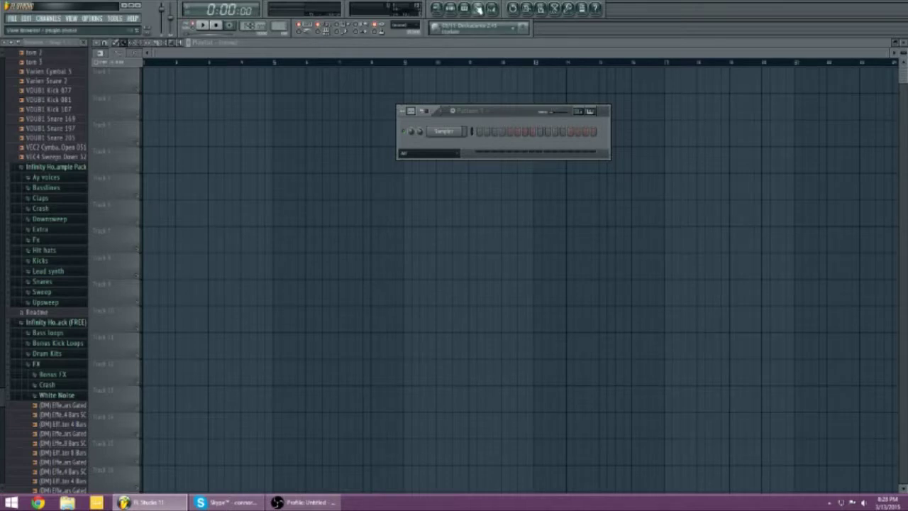
left_click(451, 12)
left_click(451, 12)
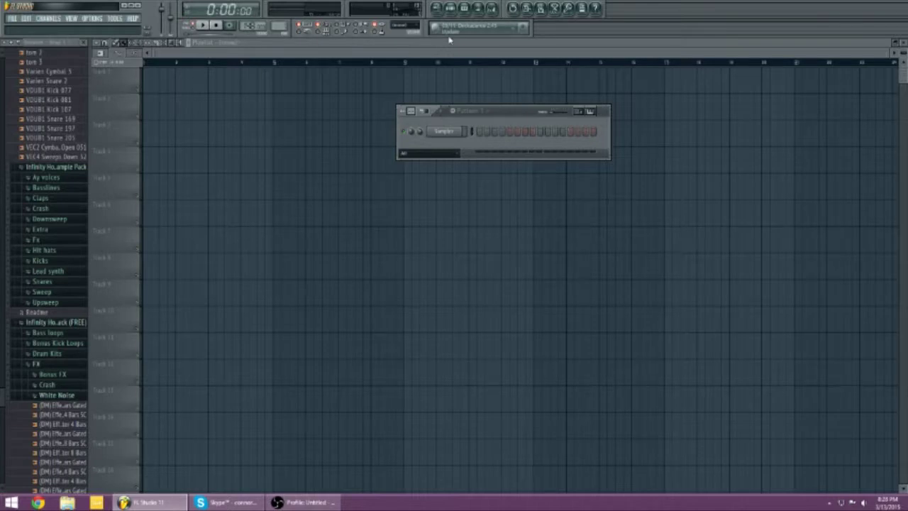
Load VDUB1 Kick 081, VDUB1 Kick 107, VDUB1 Snare 205, VDUB1 Snare 169 and Varien Snare 2 as step sequencer channels.
left_click_drag(66, 100, 484, 147)
left_click(54, 130)
left_click_drag(58, 139, 453, 160)
left_click_drag(59, 121, 495, 172)
left_click_drag(47, 81, 526, 166)
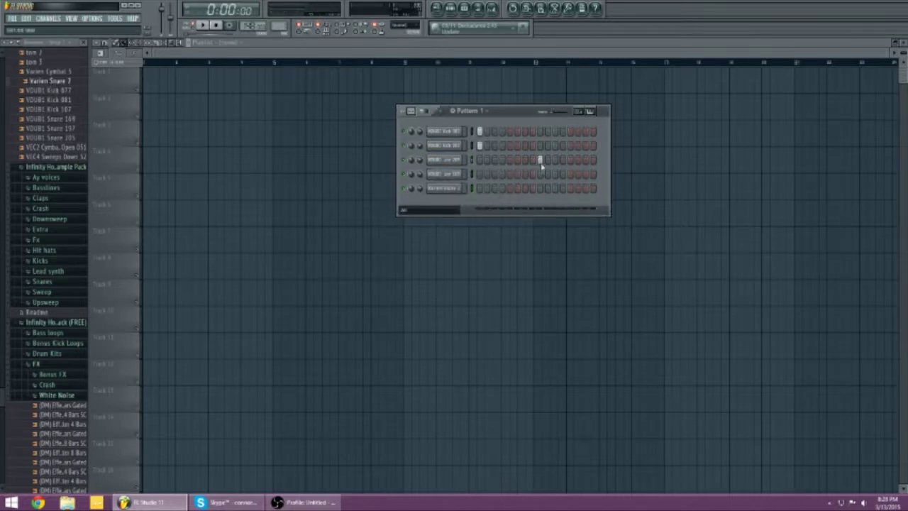
Extend the pattern to 32 steps with both kicks on steps 1, 17 and 29 and all three snares on steps 9 and 25.
key("space")
left_click_drag(412, 111, 411, 97)
left_click_drag(534, 111, 473, 109)
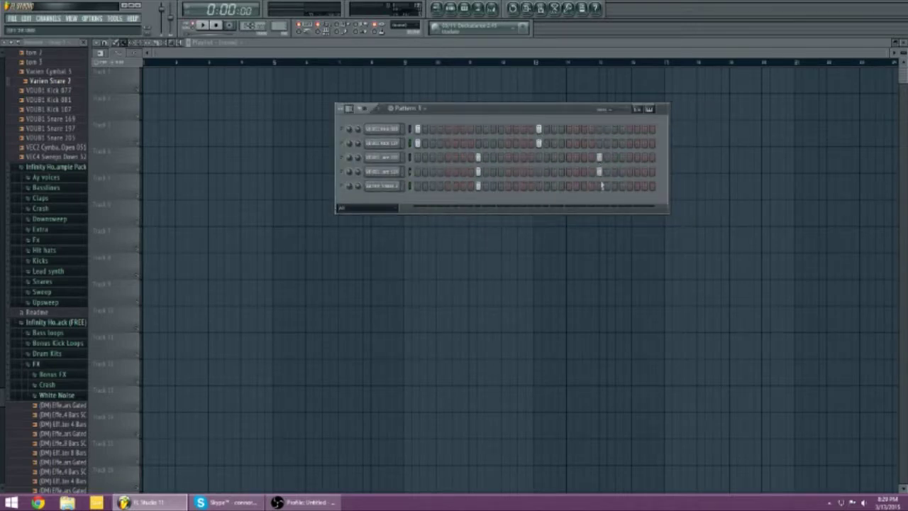
left_click(629, 129)
left_click(629, 143)
key("space")
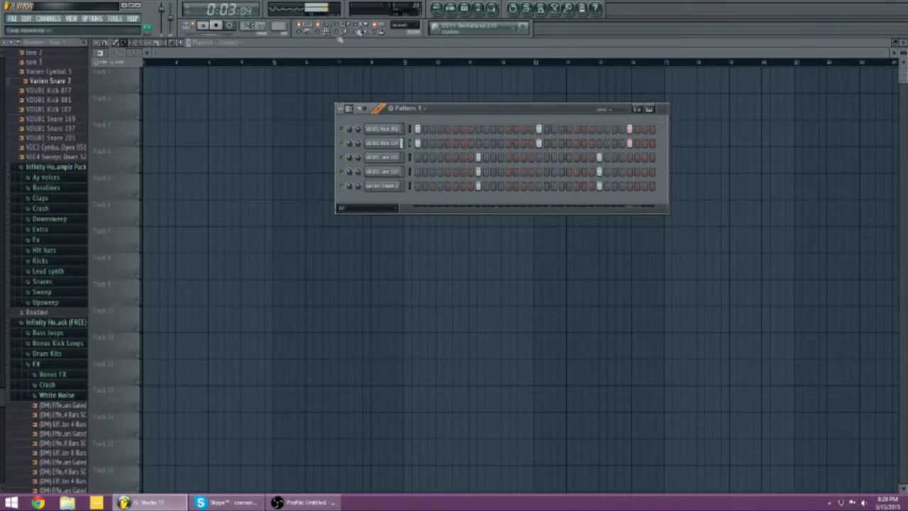
Add VEC2 Cymbal Open 051 on every fourth step from step 3, and a hatz close channel filled each 4 steps.
left_click_drag(59, 146, 441, 210)
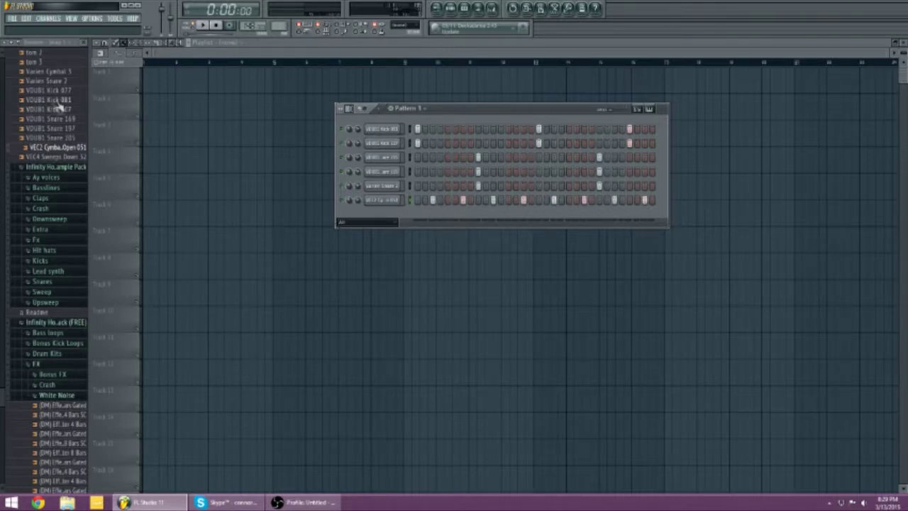
scroll(60, 92, "up", 3)
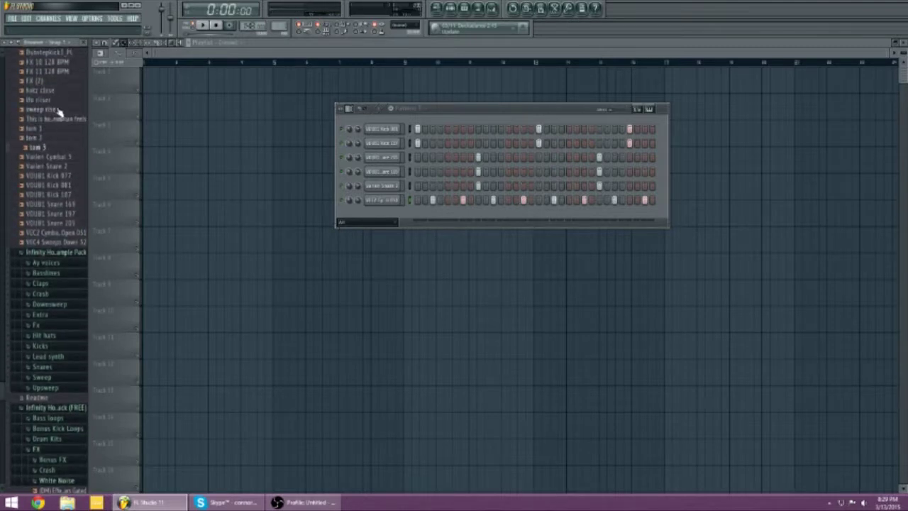
left_click_drag(54, 92, 377, 221)
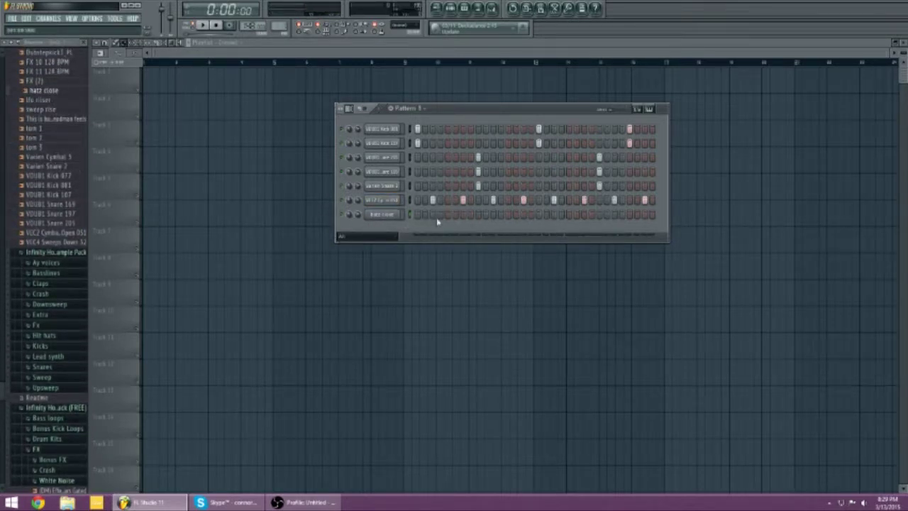
right_click(394, 214)
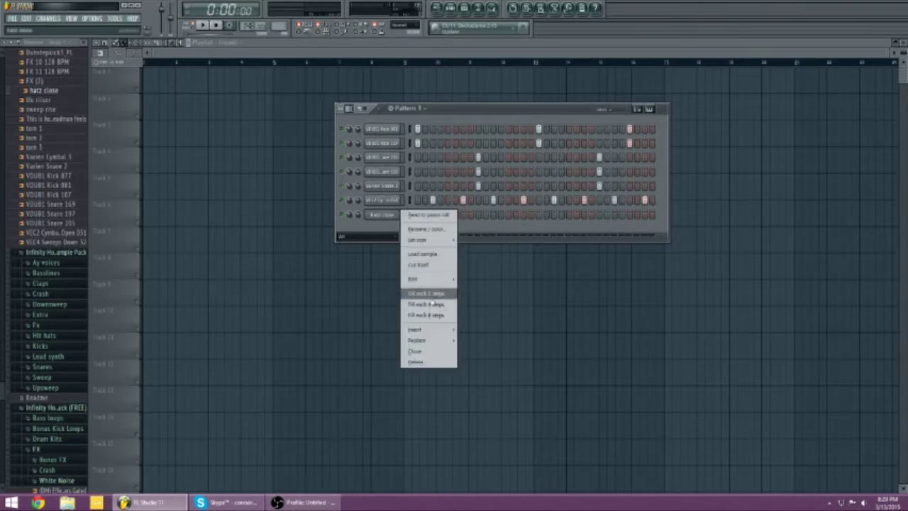
left_click(427, 303)
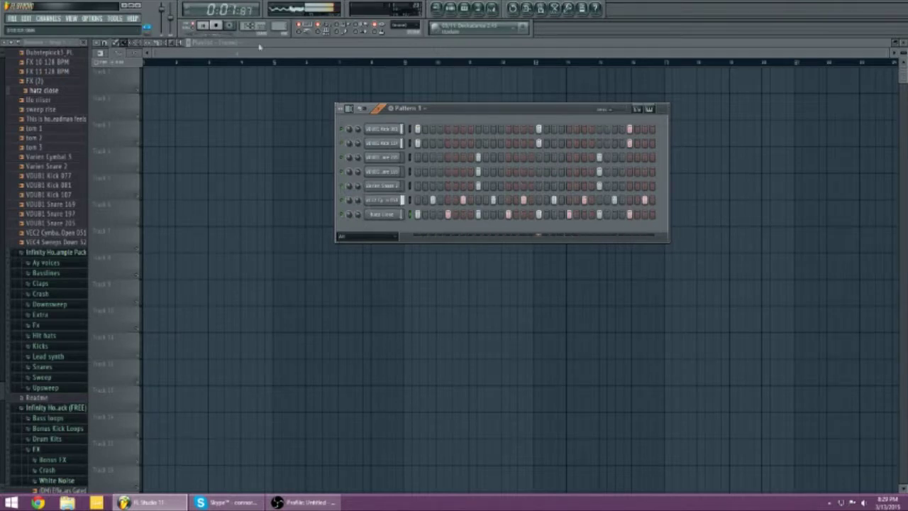
Hide the browser and place Pattern 1 twice on playlist Track 1, at bars 1 and 3.
left_click(490, 10)
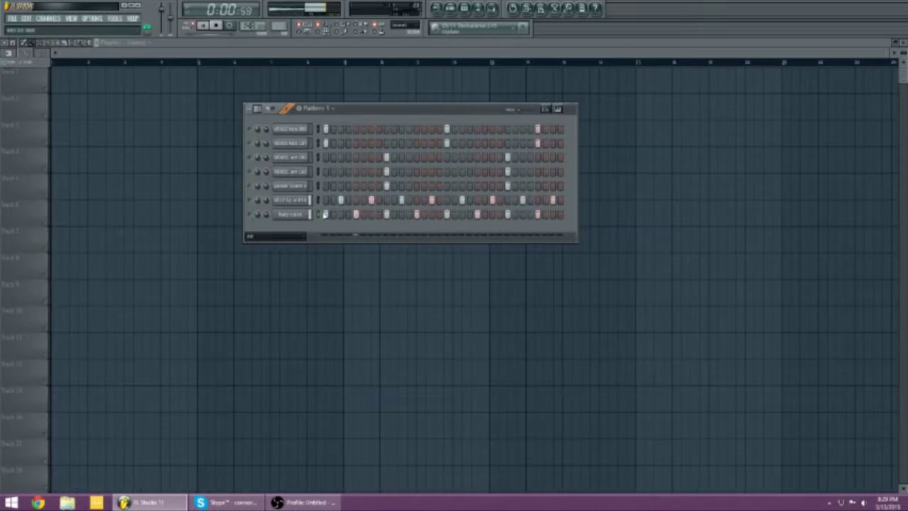
left_click(58, 74)
left_click(75, 92)
left_click(77, 83)
left_click(156, 80)
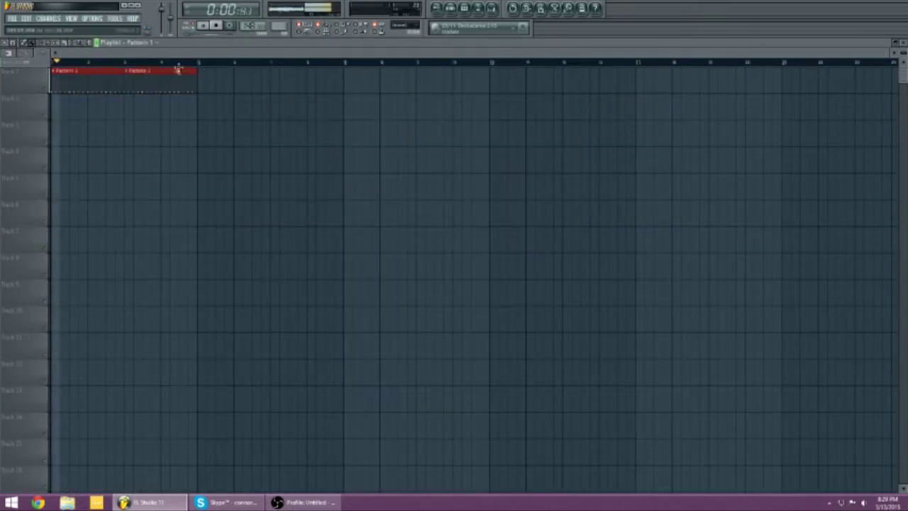
Switch to Pattern 2 and link the two kick channels to mixer tracks starting from insert 1.
left_click(462, 9)
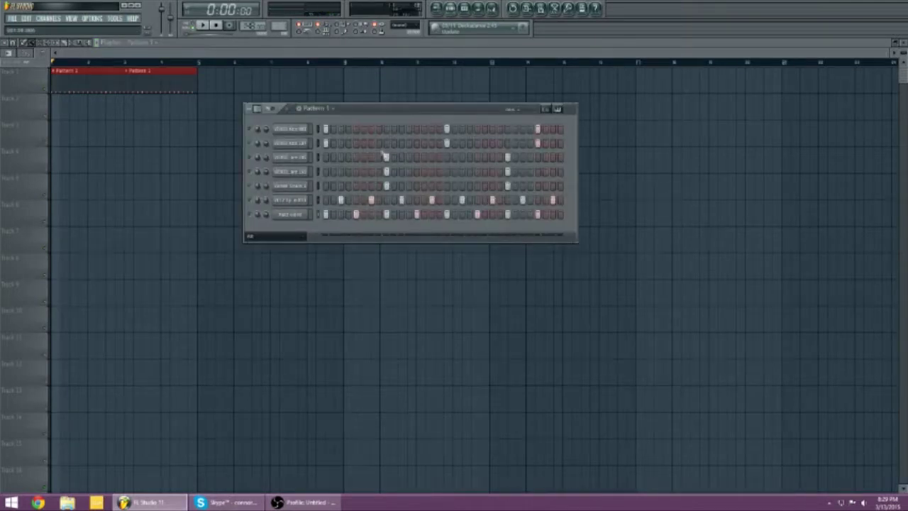
left_click(299, 107)
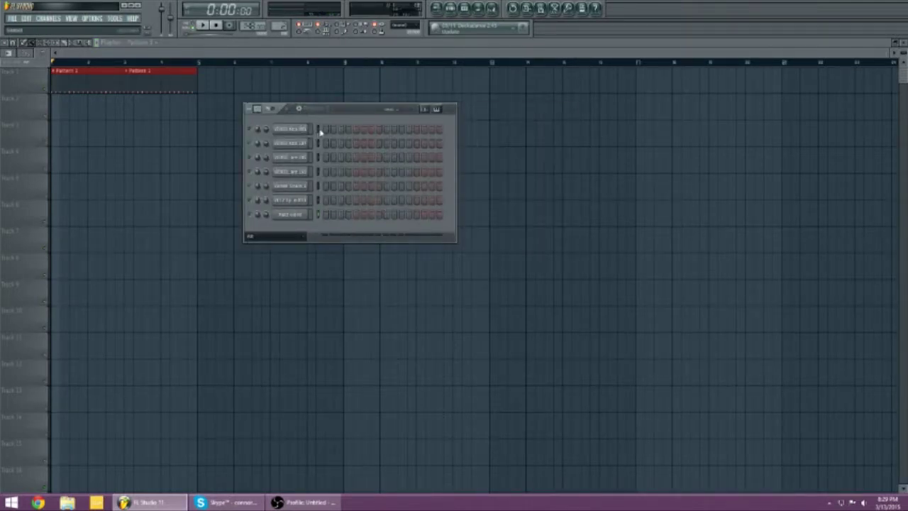
left_click(490, 10)
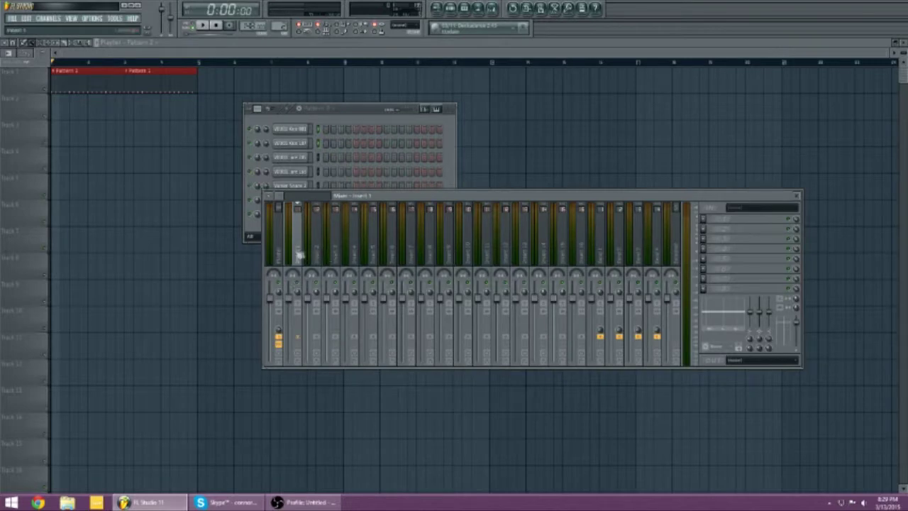
right_click(302, 253)
mouse_move(340, 243)
left_click(430, 255)
Name mixer insert 3 Kicks with a green colour and route both kick tracks to it.
left_click(346, 252)
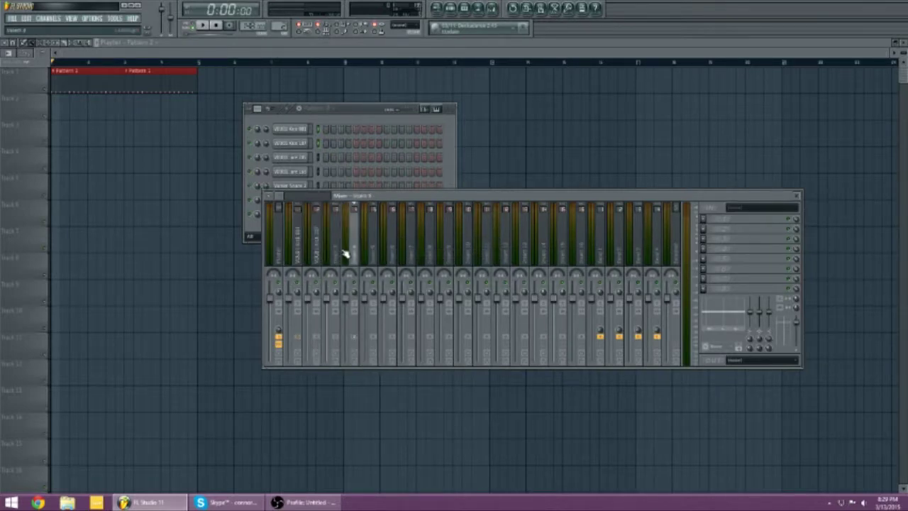
right_click(338, 253)
left_click(337, 254)
left_click(376, 290)
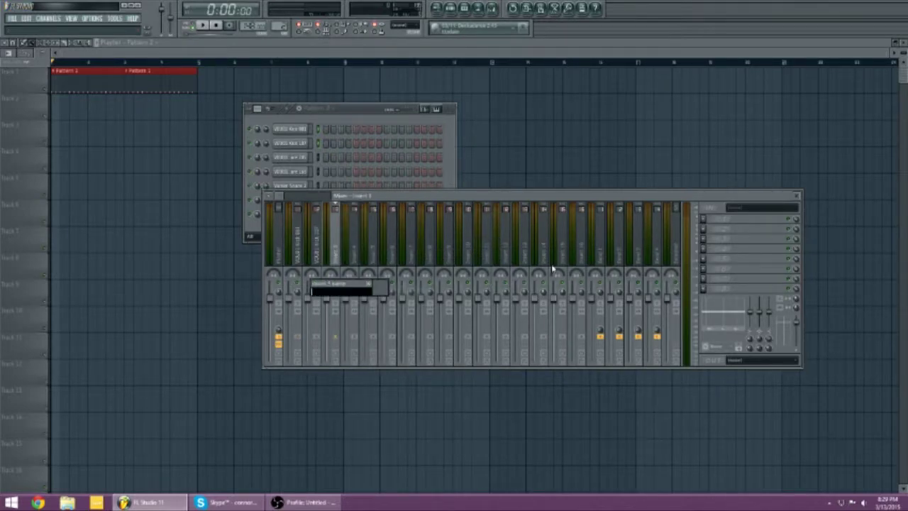
left_click(383, 287)
left_click(383, 306)
left_click(324, 257)
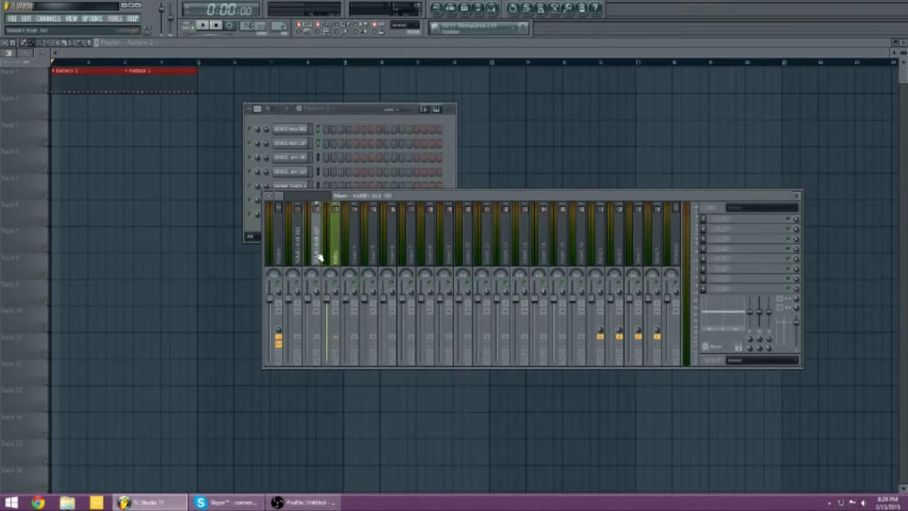
left_click(305, 259)
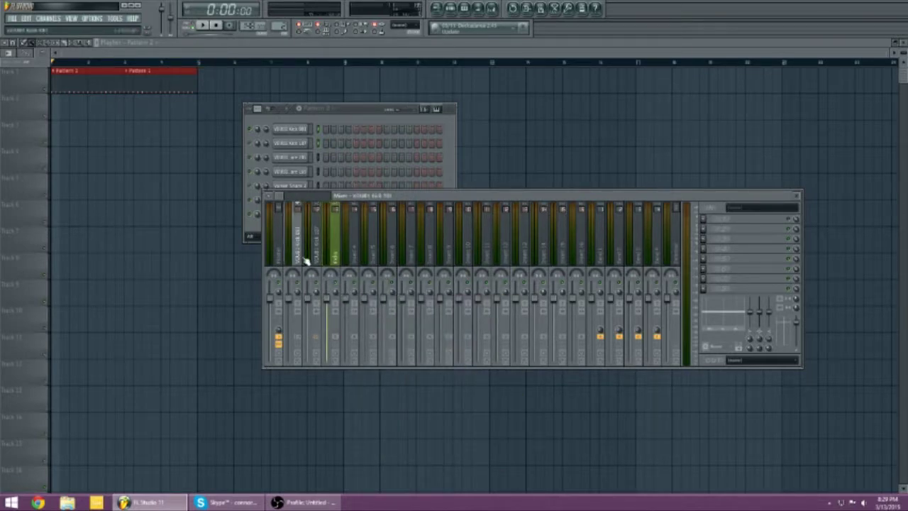
Link the three snare channels to mixer tracks starting from insert 4.
left_click(357, 245)
left_click(328, 145)
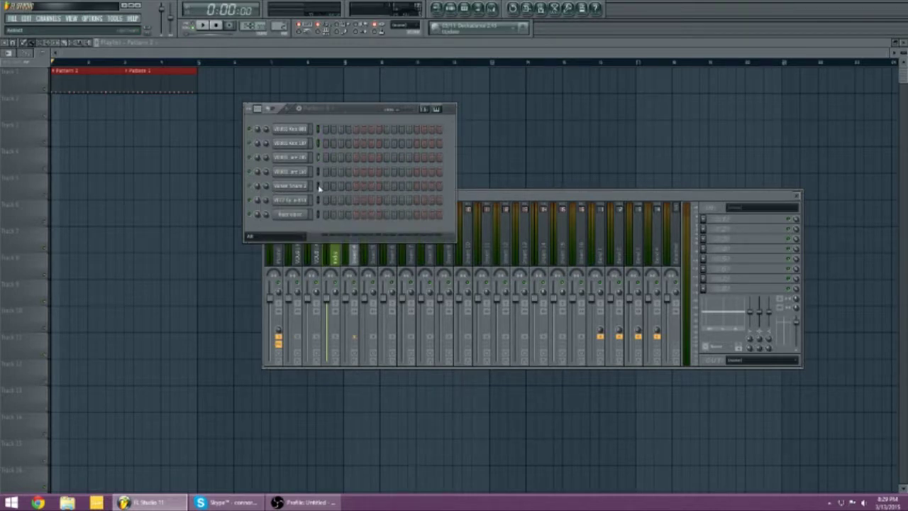
left_click(357, 263)
right_click(357, 262)
mouse_move(426, 243)
left_click(473, 254)
Name mixer insert 7 Snares and give it a green colour.
left_click(412, 257)
right_click(411, 257)
left_click(475, 284)
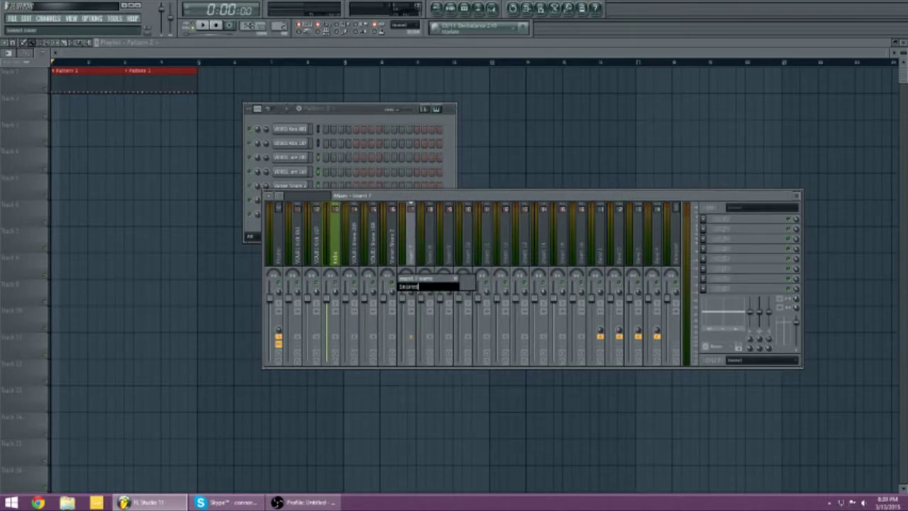
left_click(474, 282)
left_click(469, 296)
key("Return")
Route the three snare tracks to the Snares mixer track and play back the song to check the levels.
left_click(357, 252)
left_click(414, 337)
left_click(376, 261)
left_click(414, 338)
left_click(391, 260)
left_click(411, 337)
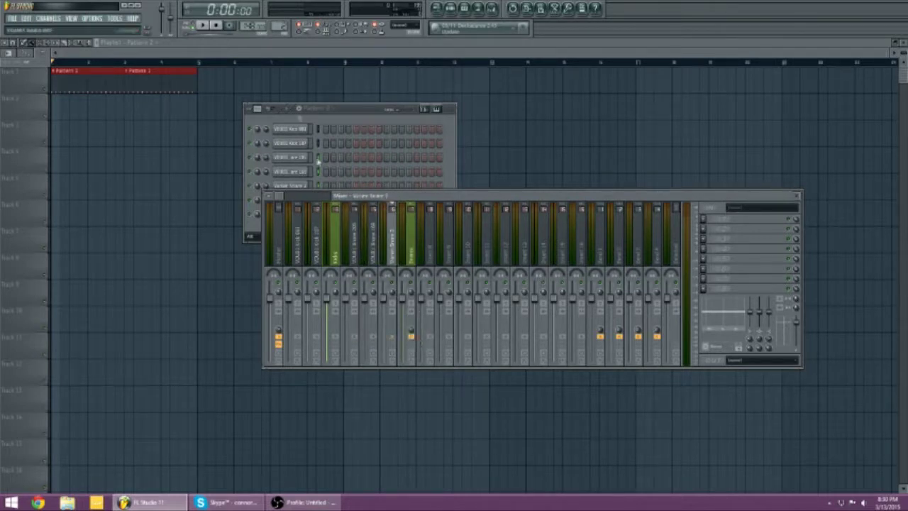
key("space")
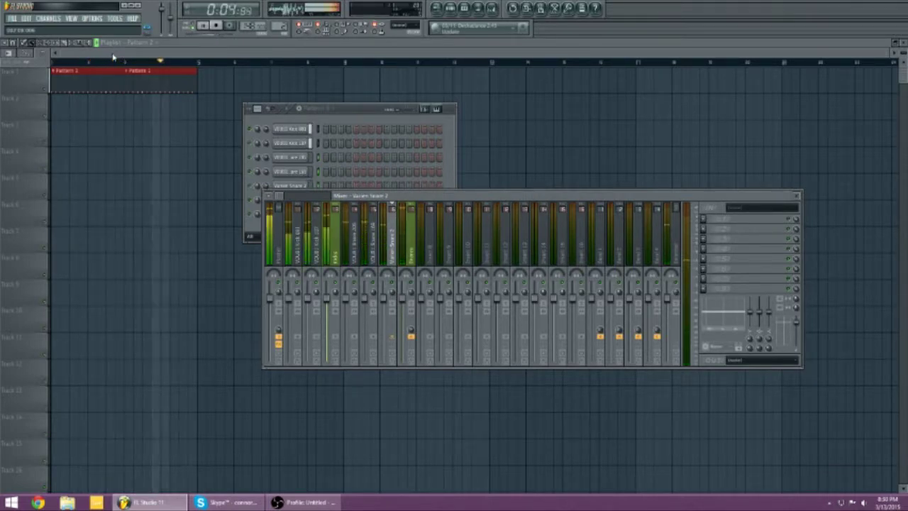
key("space")
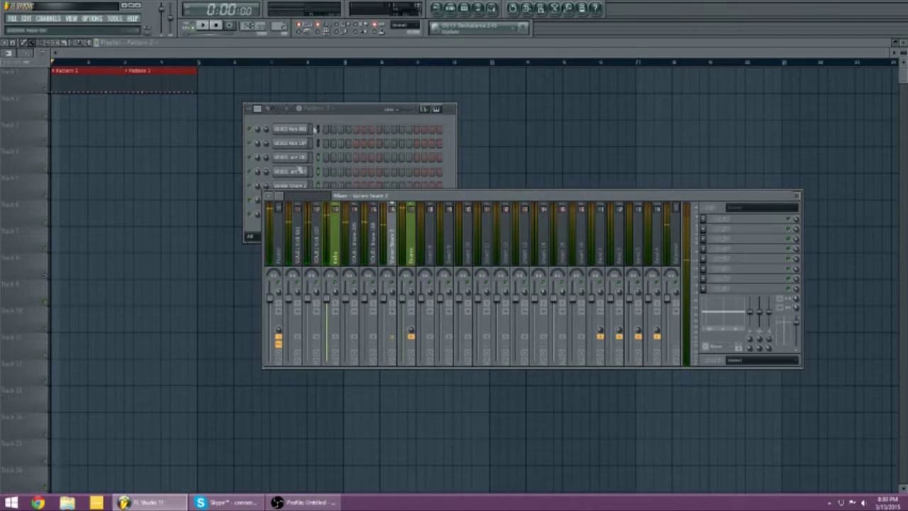
Insert a Harmor synthesizer channel and bring its window to the middle of the workspace.
right_click(301, 128)
mouse_move(340, 247)
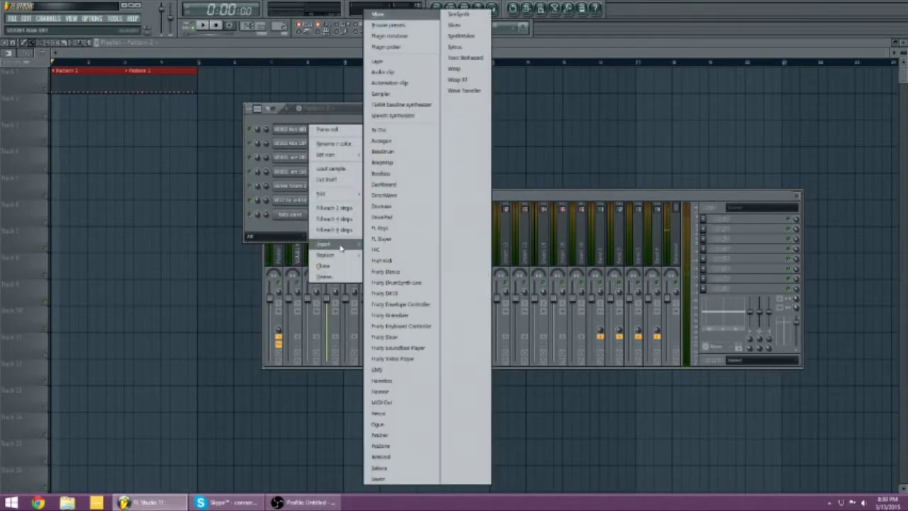
left_click(400, 392)
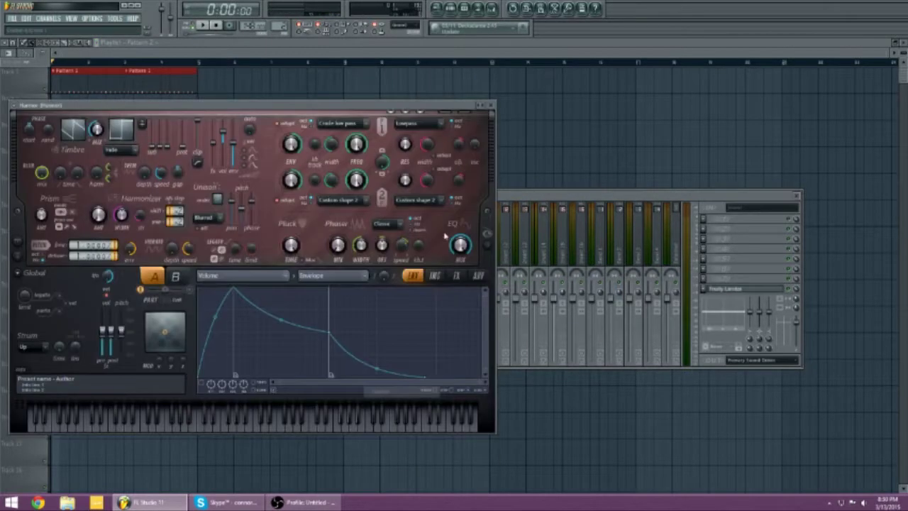
left_click_drag(309, 105, 515, 117)
Load the Dubstep Wobble preset from Harmor's Custom presets and expand its spectrum display.
left_click(220, 116)
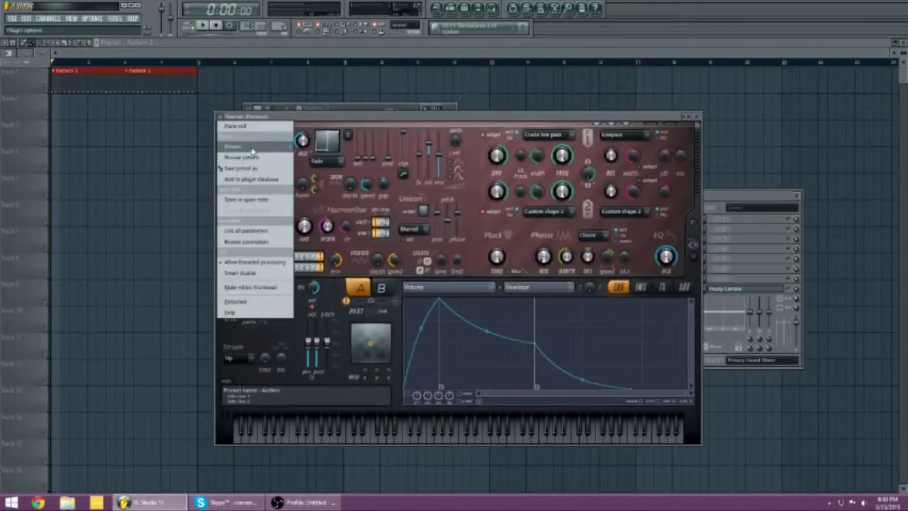
mouse_move(254, 147)
mouse_move(331, 181)
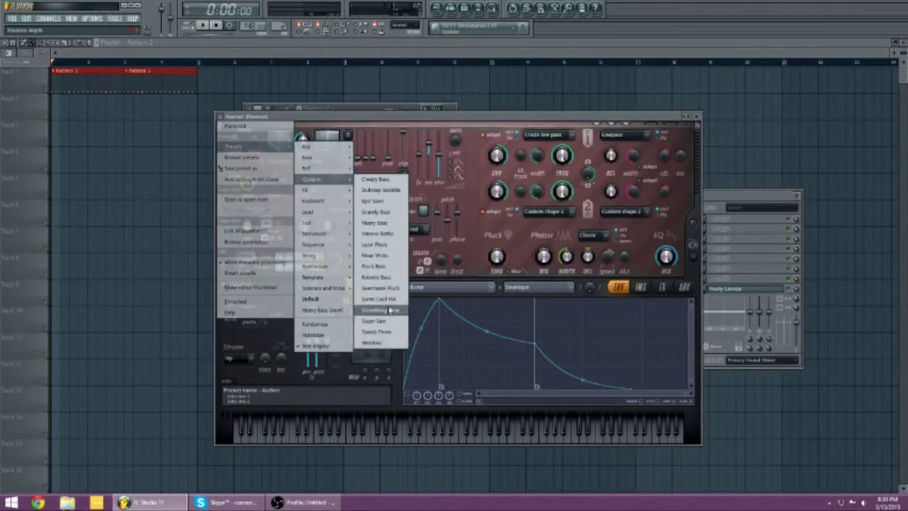
left_click(384, 192)
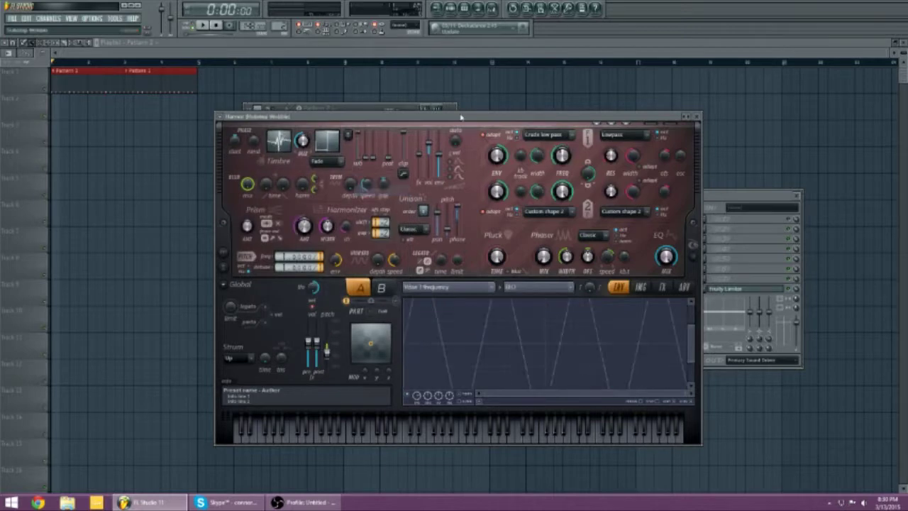
left_click_drag(448, 119, 296, 111)
left_click(539, 249)
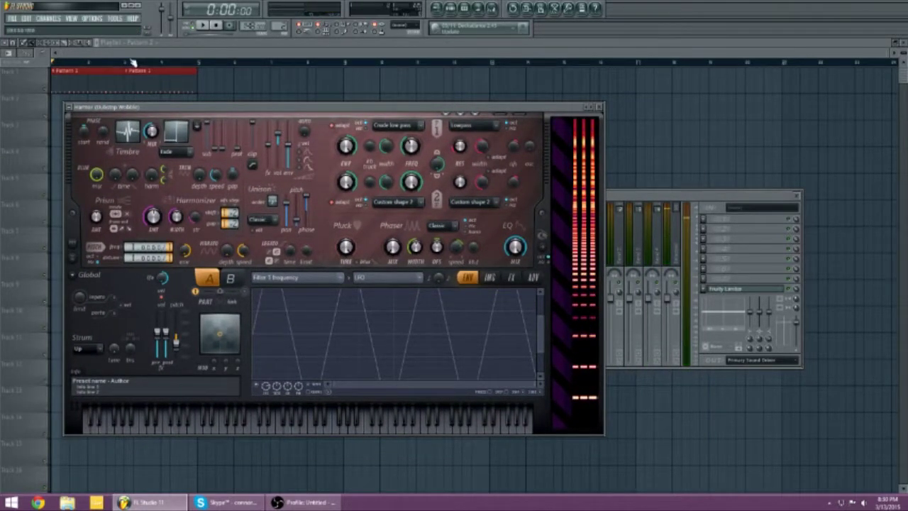
Open the Dubstep Wobble channel in the piano roll.
left_click(669, 198)
left_click(452, 9)
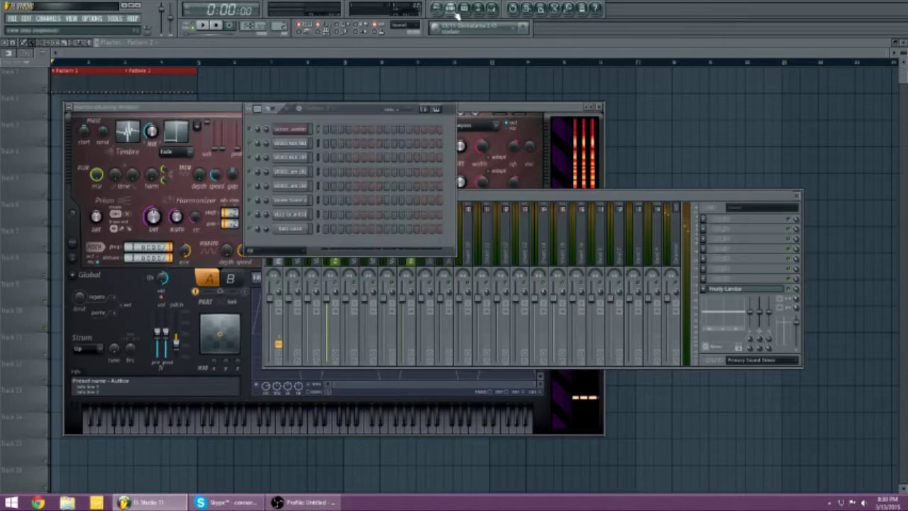
right_click(307, 128)
left_click(333, 130)
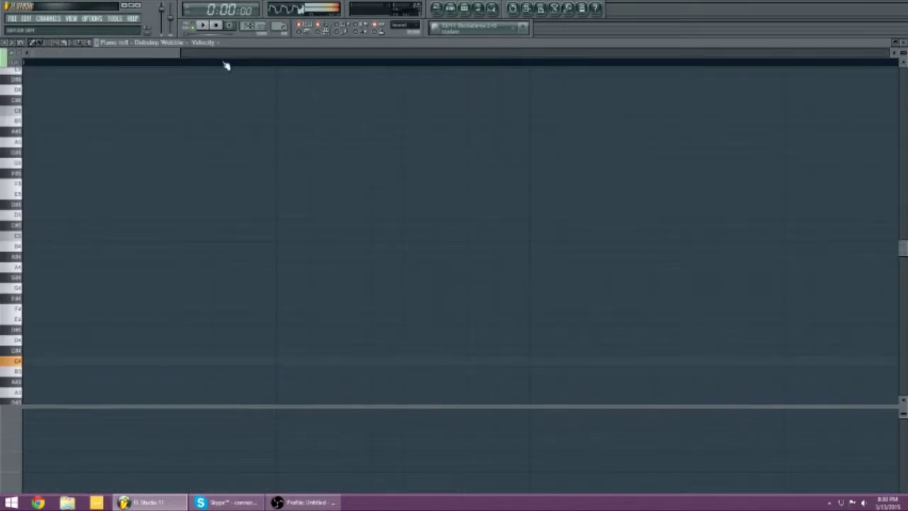
Add a short C4 note at the start of the Dubstep Wobble piano roll and close the piano roll.
scroll(224, 64, "down", 3)
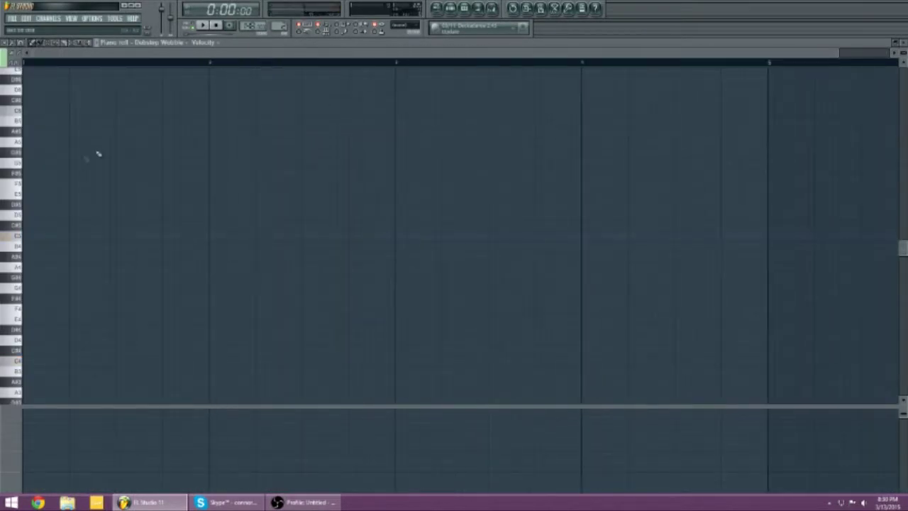
left_click(34, 361)
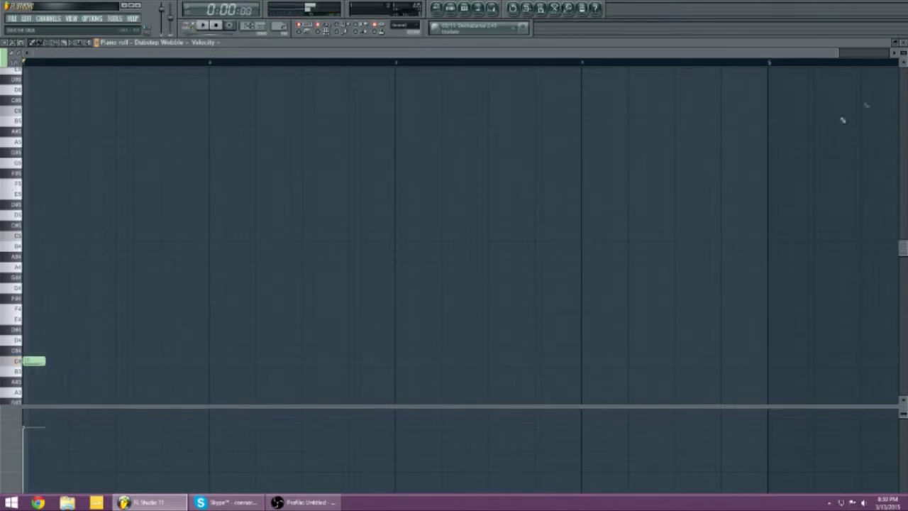
left_click(895, 42)
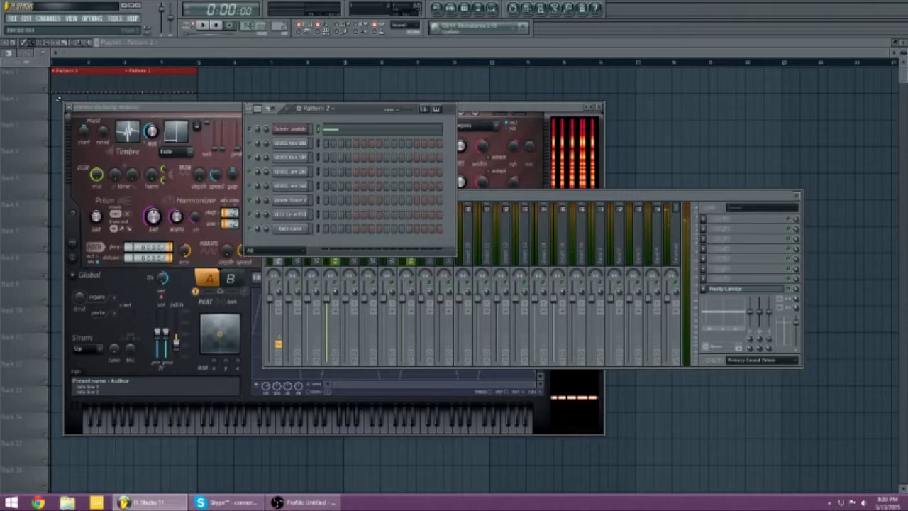
left_click(58, 98)
left_click_drag(91, 100, 77, 103)
scroll(78, 65, "up", 2)
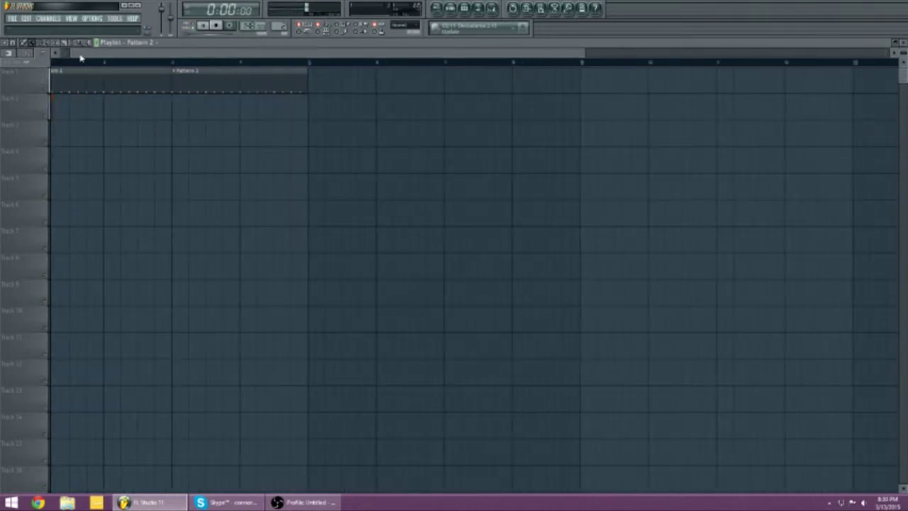
left_click_drag(61, 98, 78, 106)
right_click(78, 106)
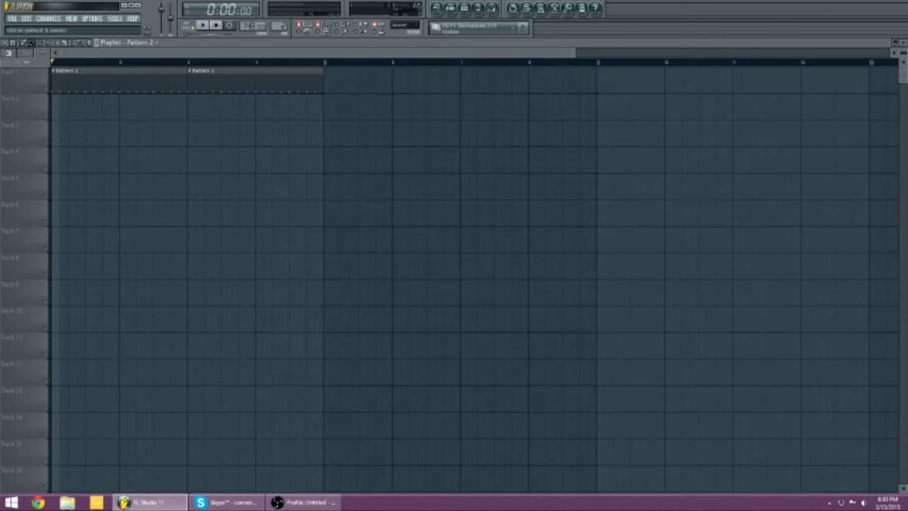
Insert another Harmor synthesizer channel from the channel rack.
left_click(453, 9)
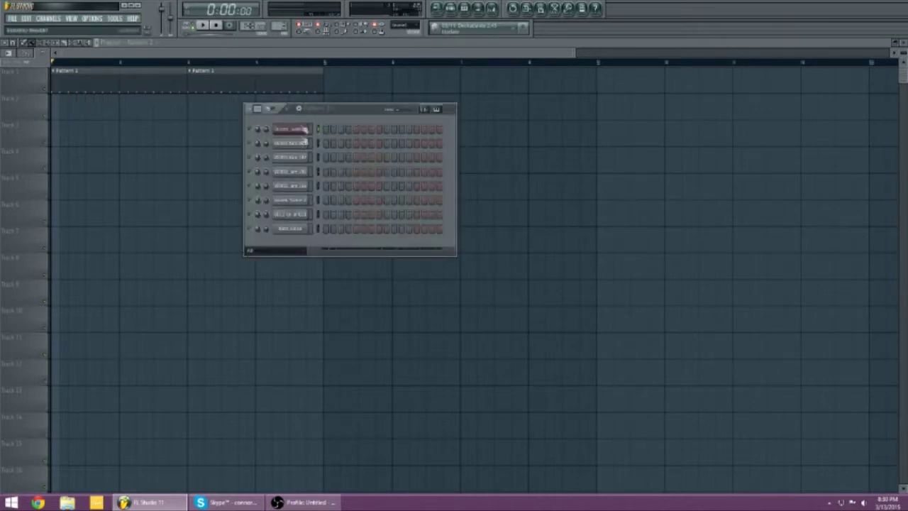
right_click(305, 129)
mouse_move(345, 243)
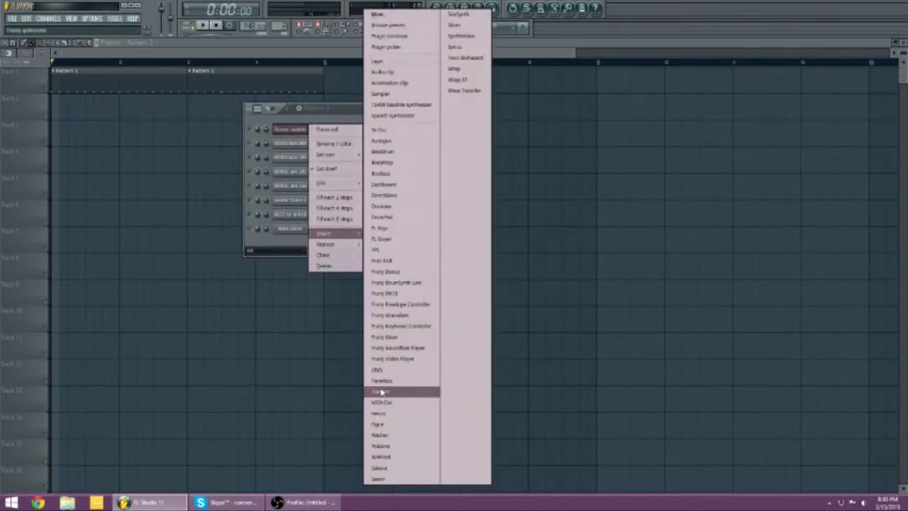
left_click(376, 388)
Raise Harmor's unison order, set the unison type to Random and turn up the phase randomness.
left_click_drag(240, 223, 241, 215)
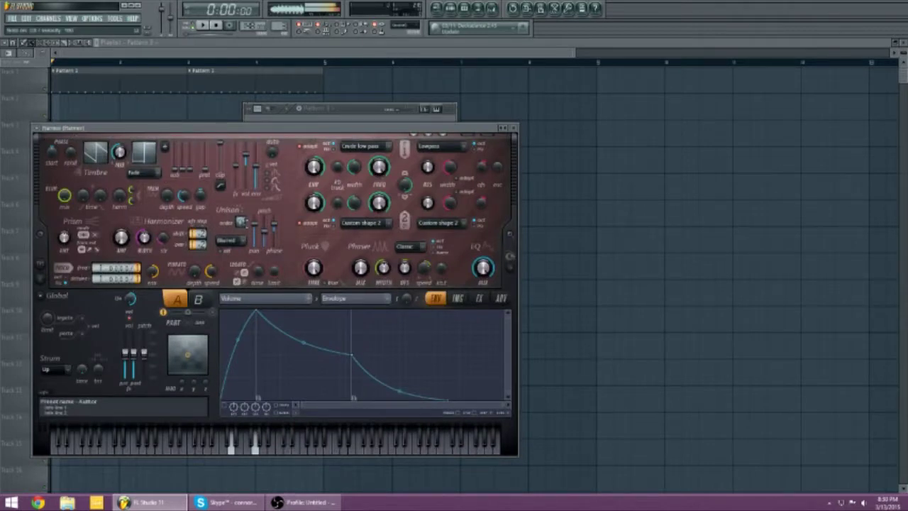
left_click(241, 241)
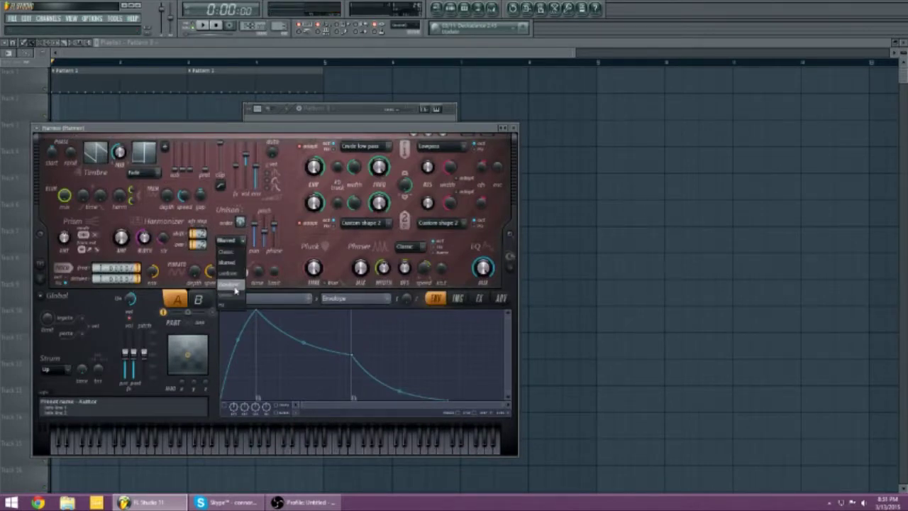
left_click(234, 290)
left_click_drag(71, 153, 71, 141)
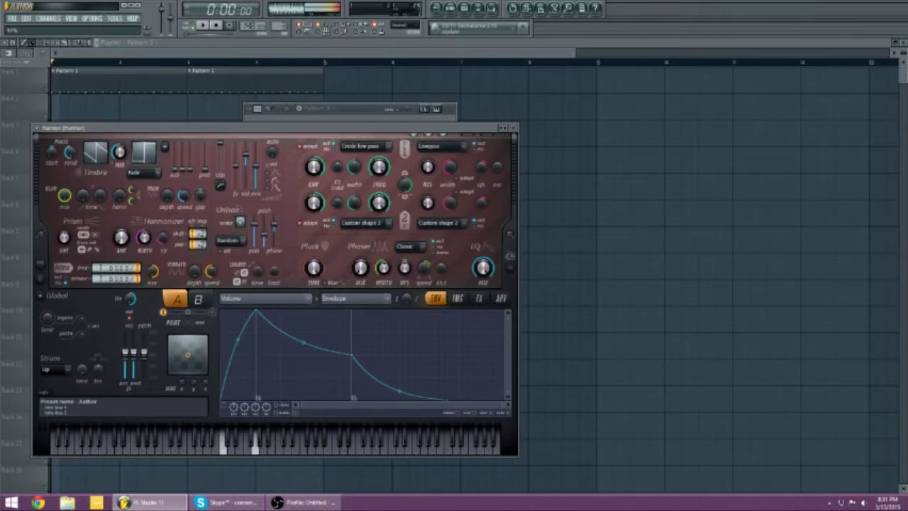
Enable the Delay and Reverb effects in the new Harmor channel.
left_click(480, 298)
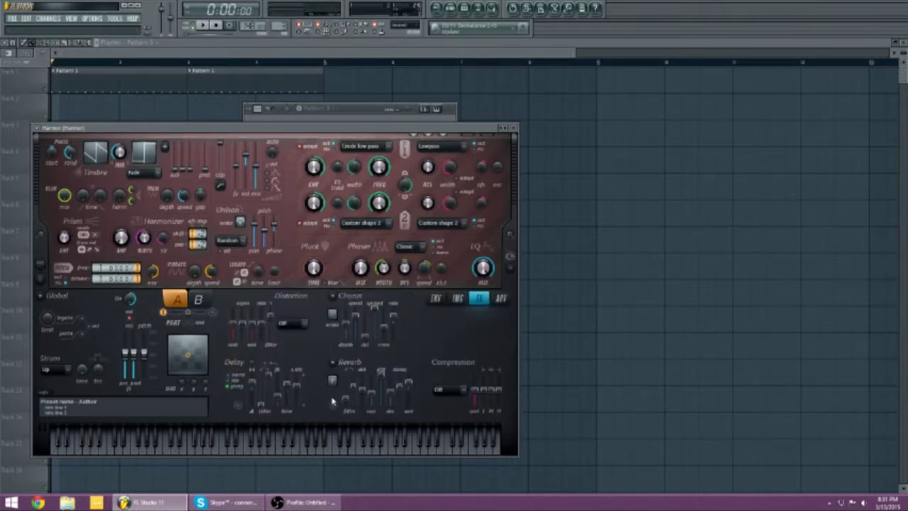
left_click(284, 323)
left_click(238, 405)
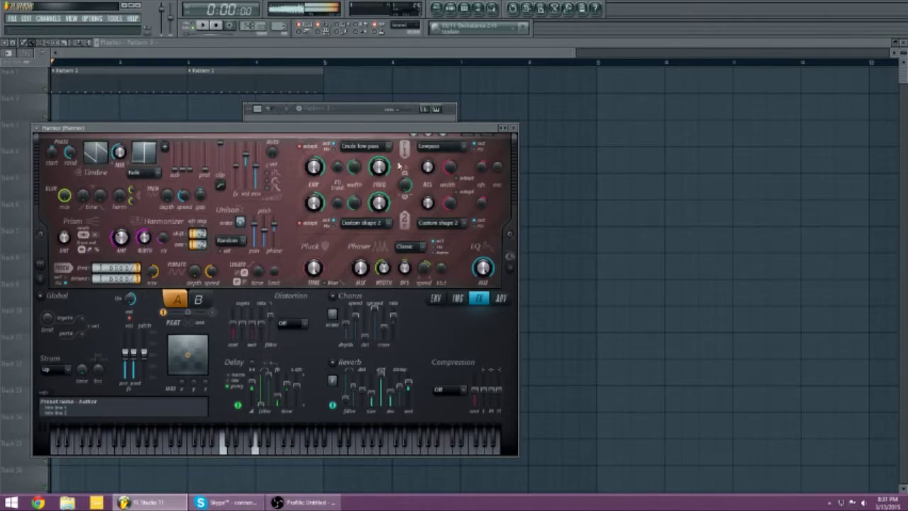
Open the new Harmor channel in the piano roll and audition a C4, E4, G4 chord.
left_click(339, 109)
right_click(292, 131)
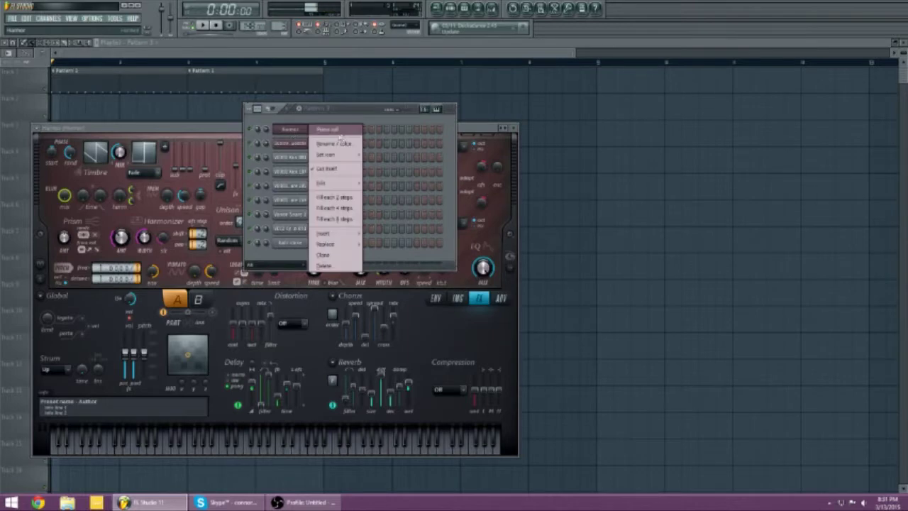
left_click(327, 130)
key("z")
key("c")
key("b")
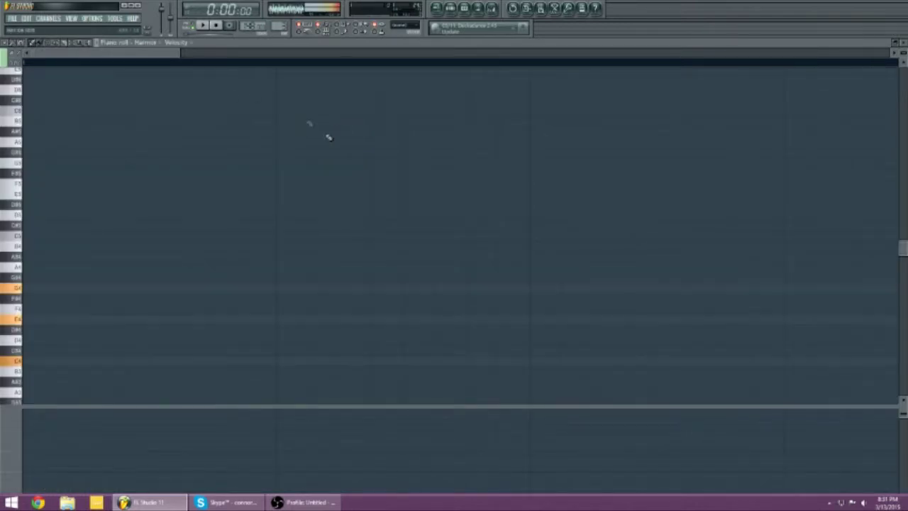
Enter a C4, E4, G4 chord at the start of bar 1 and lengthen it to just under two beats.
scroll(209, 64, "down", 4)
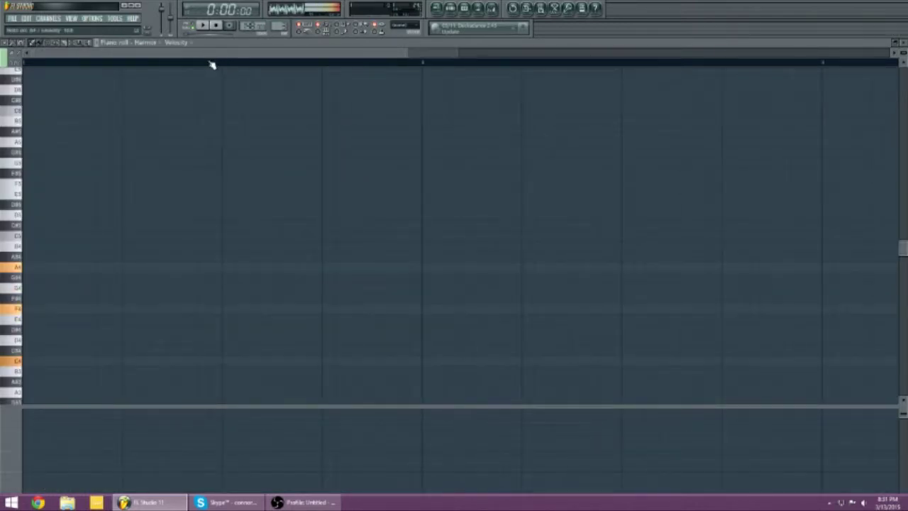
scroll(211, 65, "down", 3)
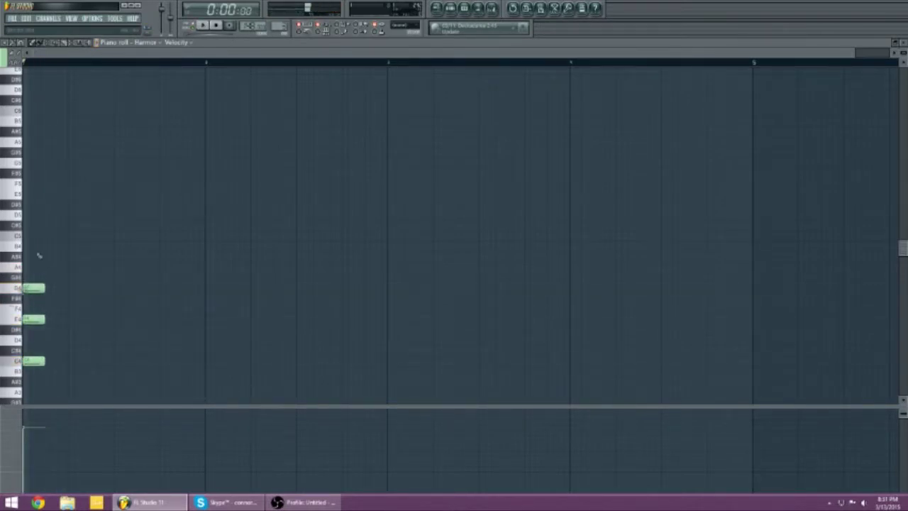
left_click_drag(28, 65, 46, 65)
left_click_drag(44, 288, 68, 287)
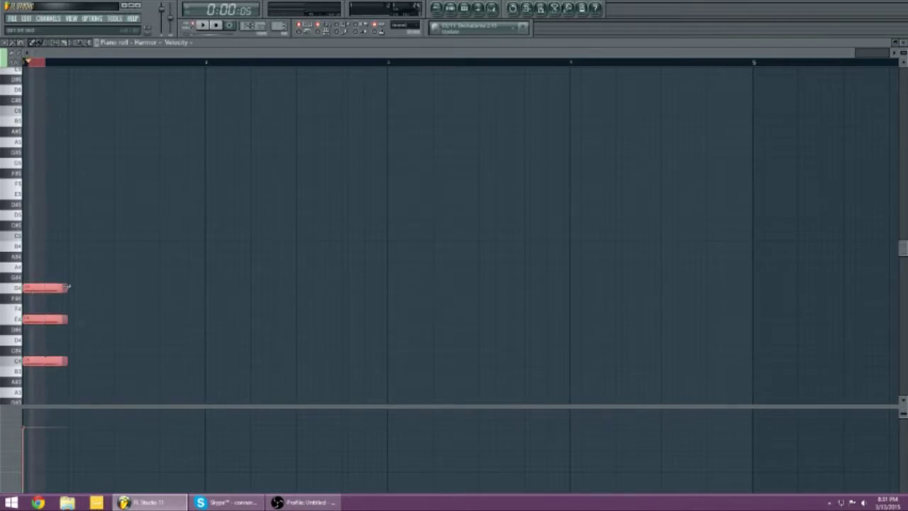
left_click(30, 63)
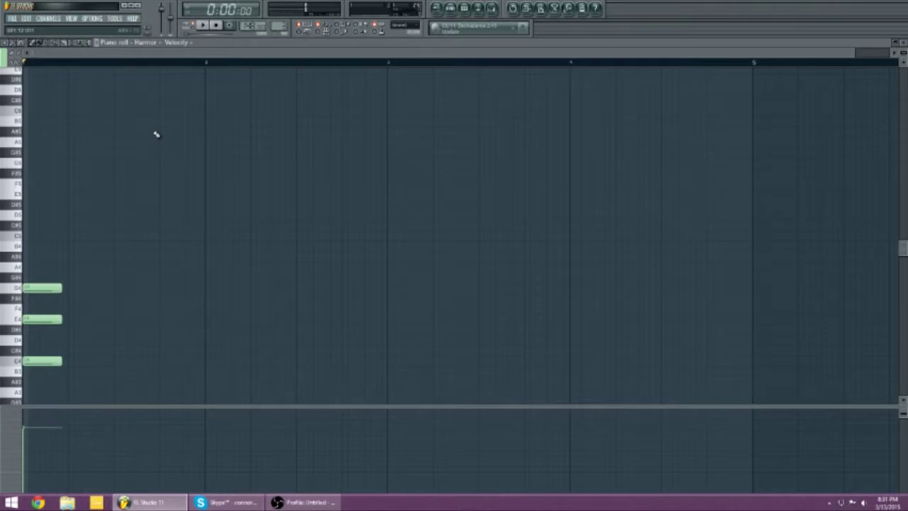
left_click_drag(26, 64, 69, 170)
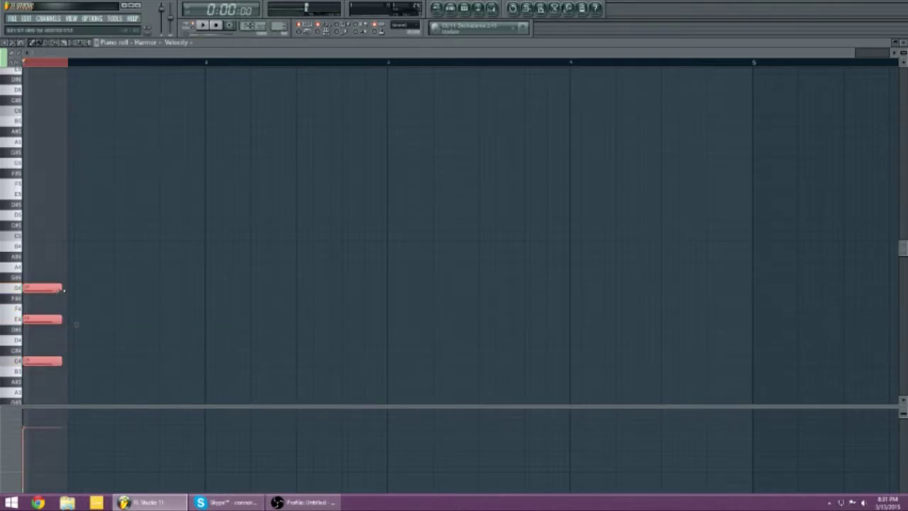
left_click_drag(62, 289, 109, 287)
left_click(47, 63)
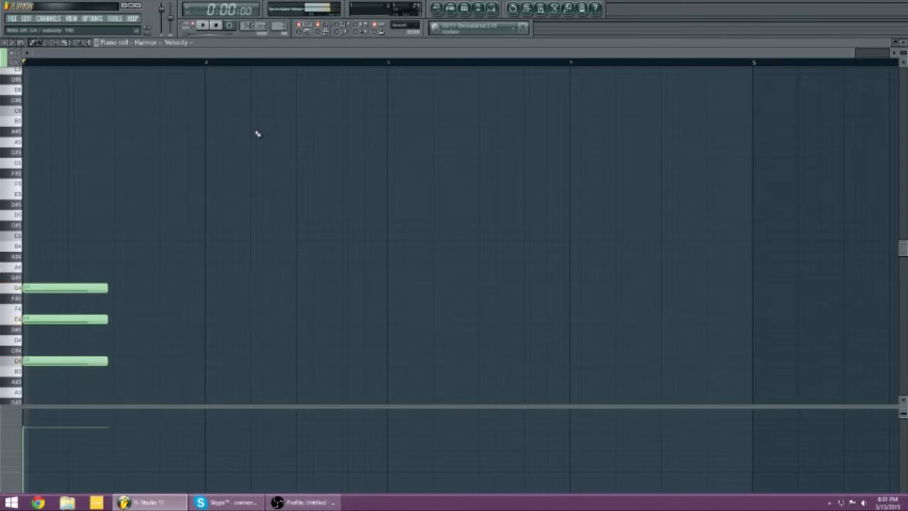
Add a C4, F4, A4 chord on beat 3 of bar 1 and an E4, G4, B4 chord at the start of bar 2.
left_click(118, 361)
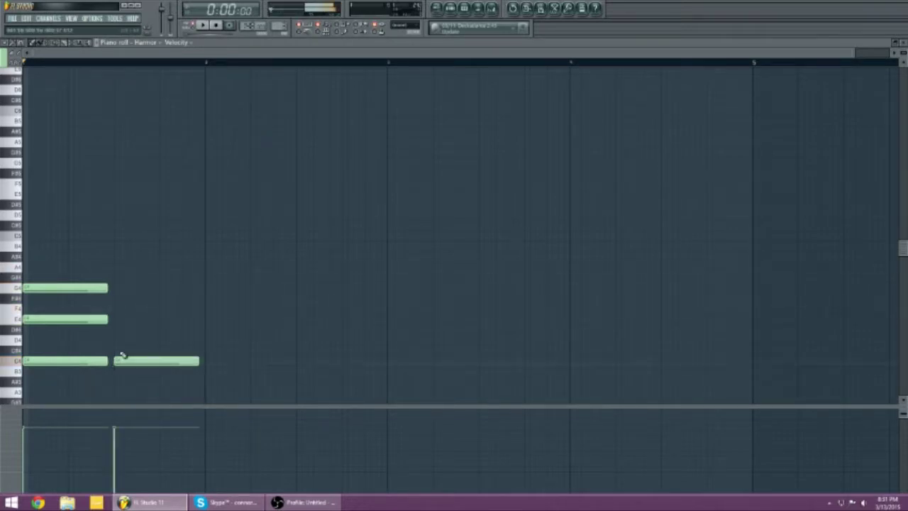
left_click(116, 309)
left_click(116, 268)
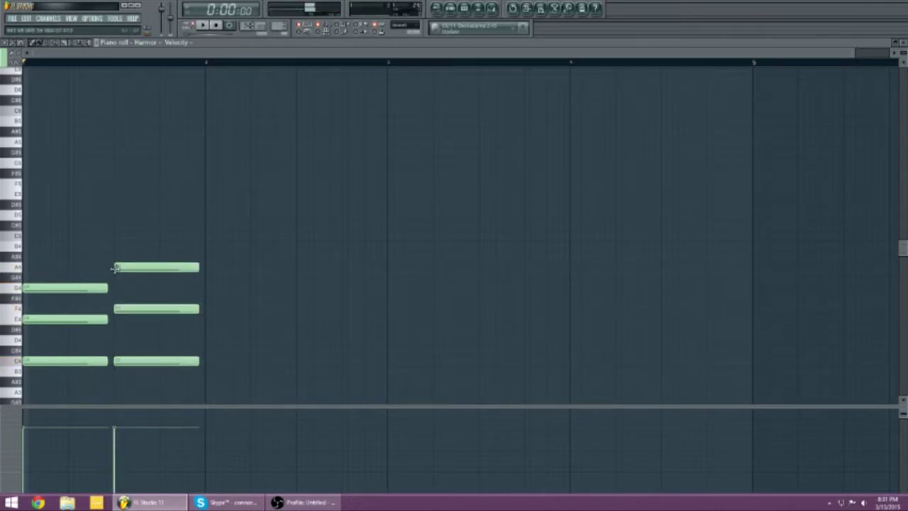
left_click(207, 320)
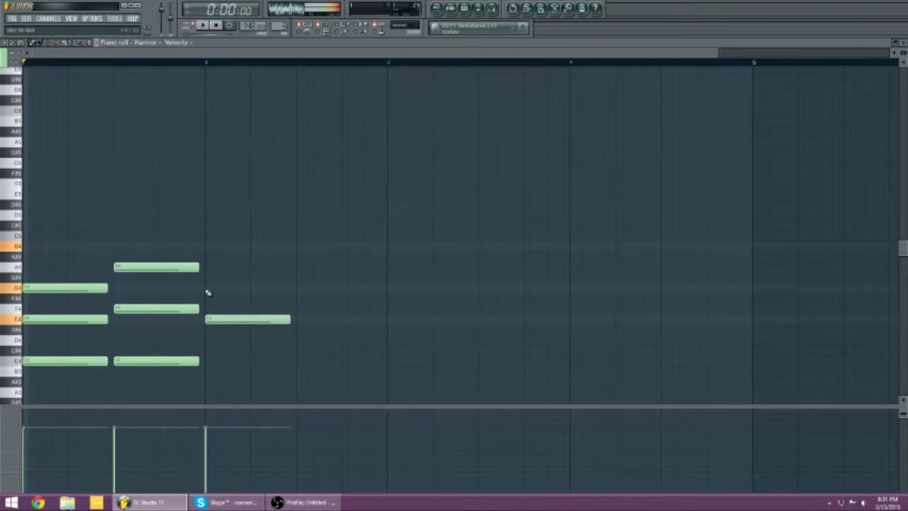
left_click(207, 288)
left_click(207, 247)
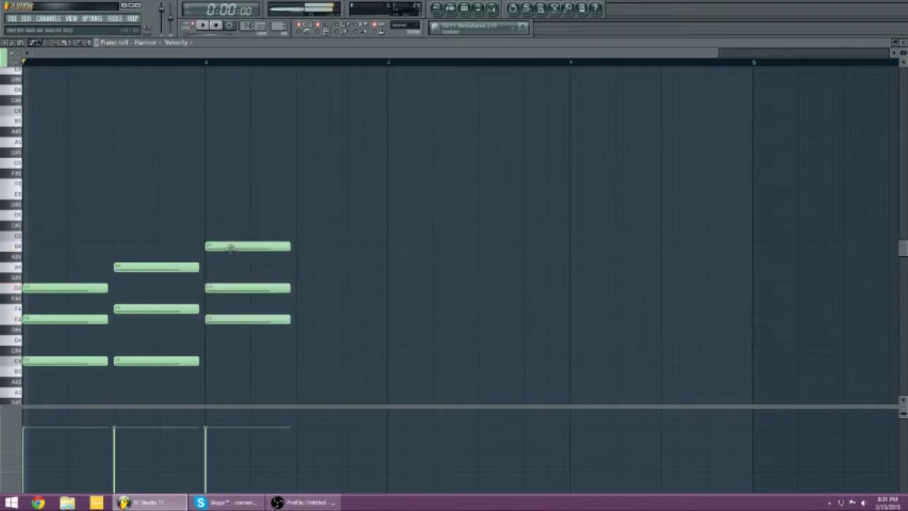
Place a half-beat A4 note on beat 3 of bar 2 followed by a longer G4 note, and play back the melody.
left_click(300, 267)
left_click_drag(382, 267, 319, 266)
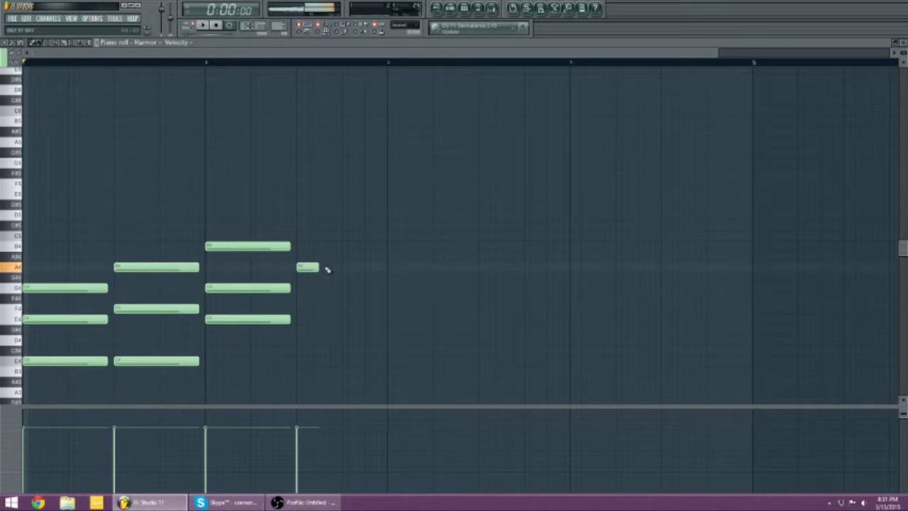
left_click(323, 289)
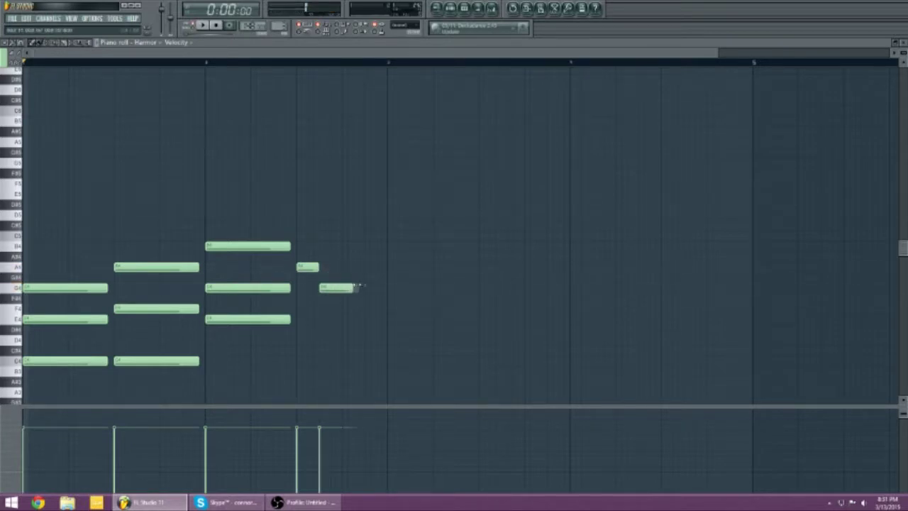
key("space")
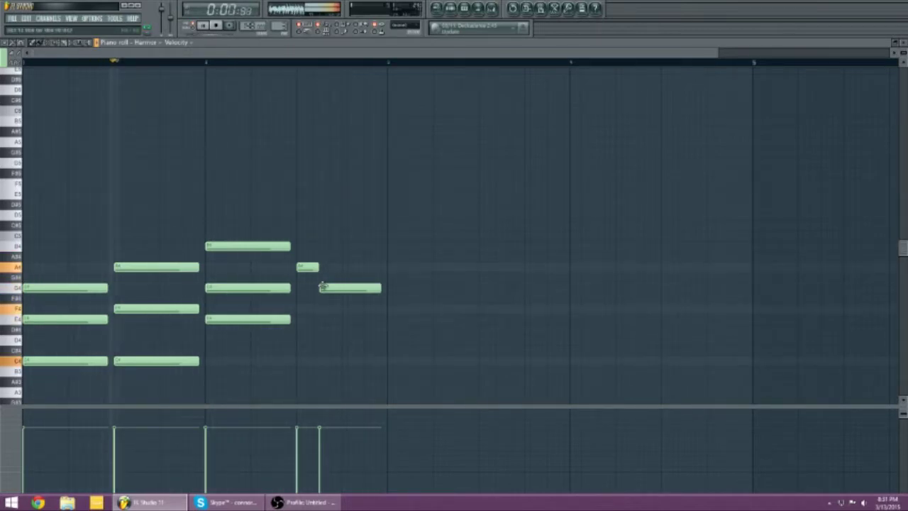
key("space")
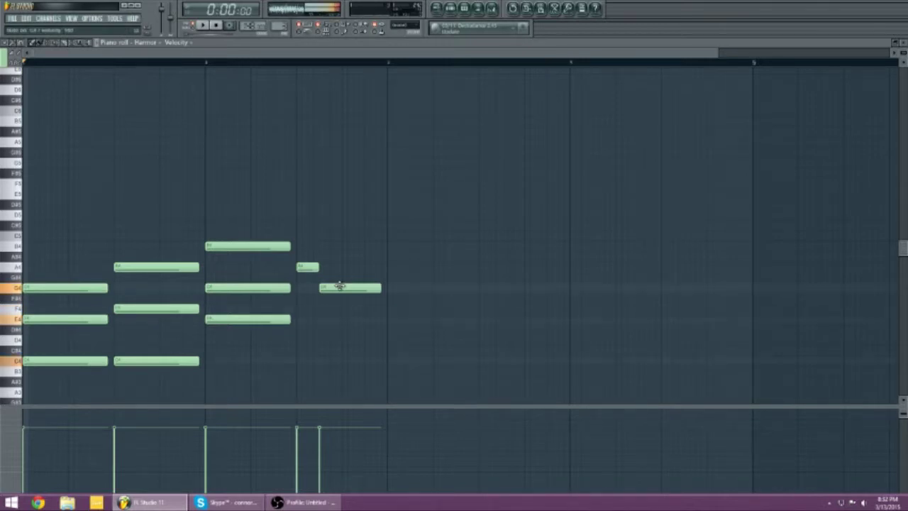
Complete the last chord with E4 and C4 below the final G4 note and start playback.
left_click(326, 319)
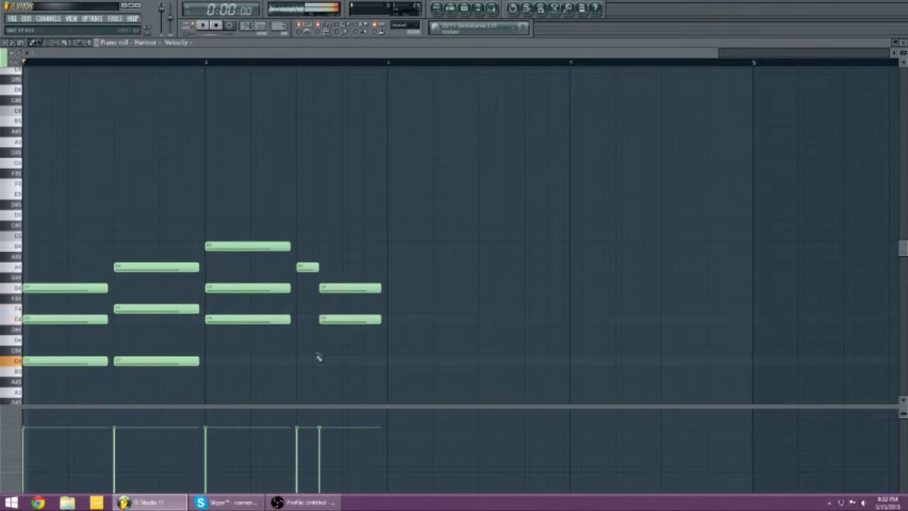
left_click(323, 361)
key("space")
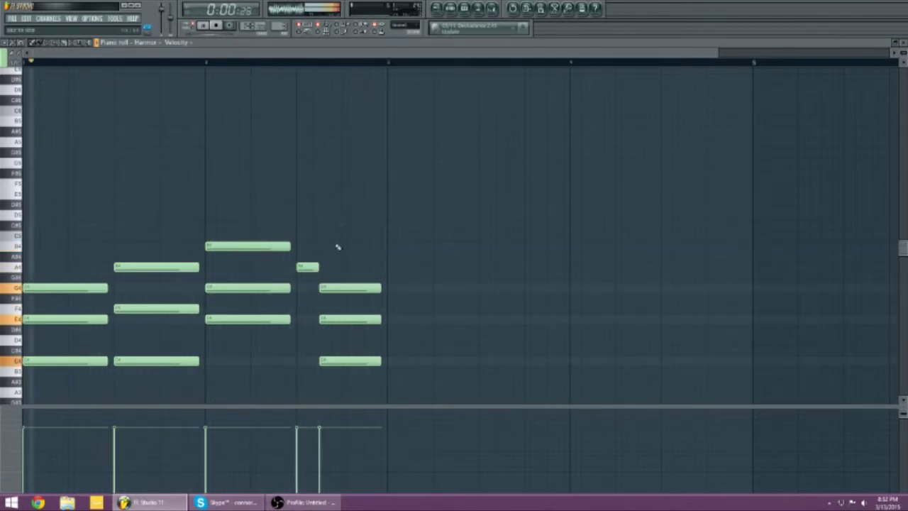
Add F4 and D4 notes below the short A4 in bar 2 and listen to the chord progression.
left_click(301, 287)
left_click_drag(296, 298, 296, 319)
left_click(301, 65)
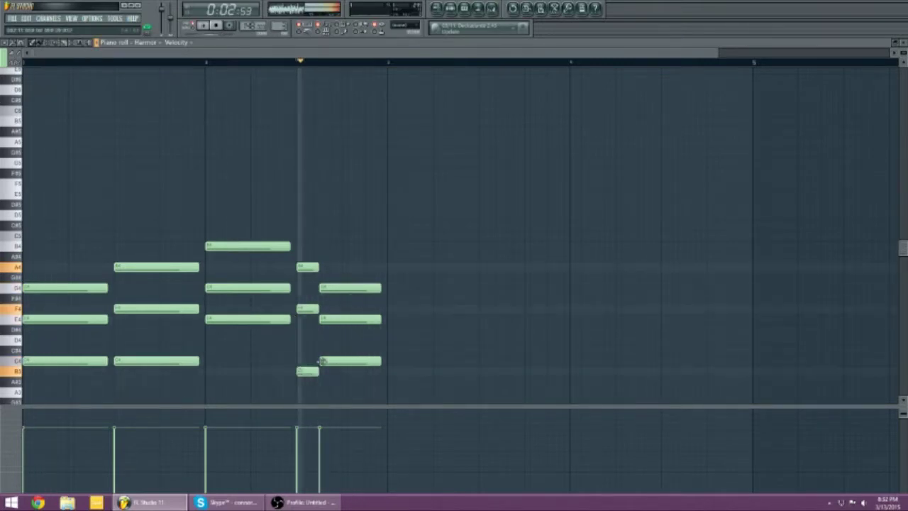
left_click_drag(304, 371, 309, 339)
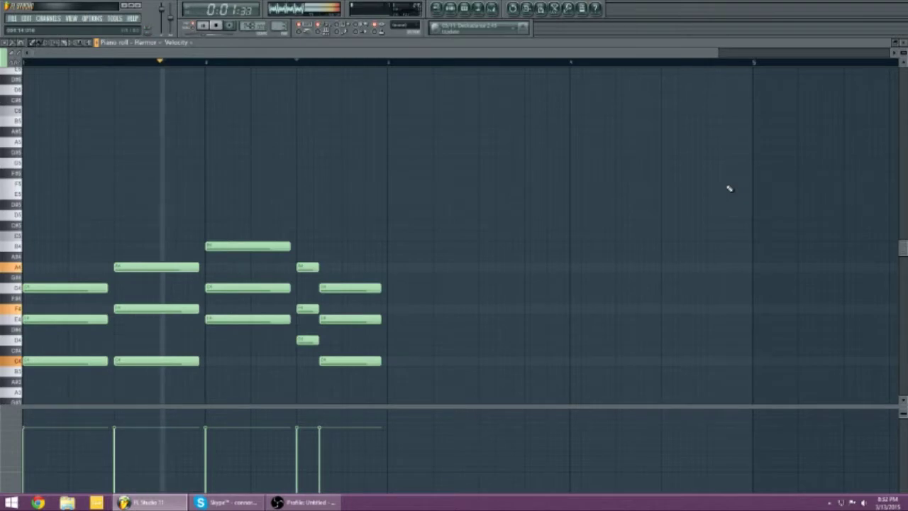
key("space")
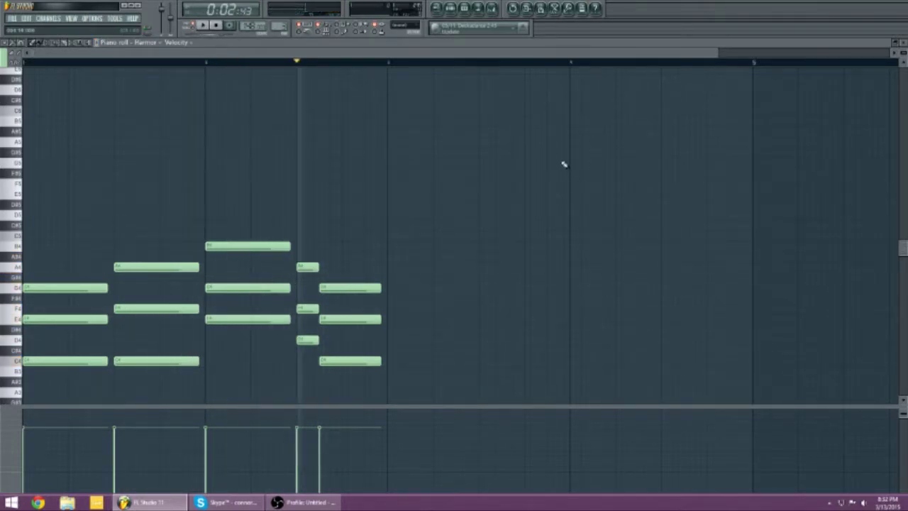
Audition a G, B, D chord with the Harmor sound as a possible continuation of the progression.
key("b")
key("m")
key("w")
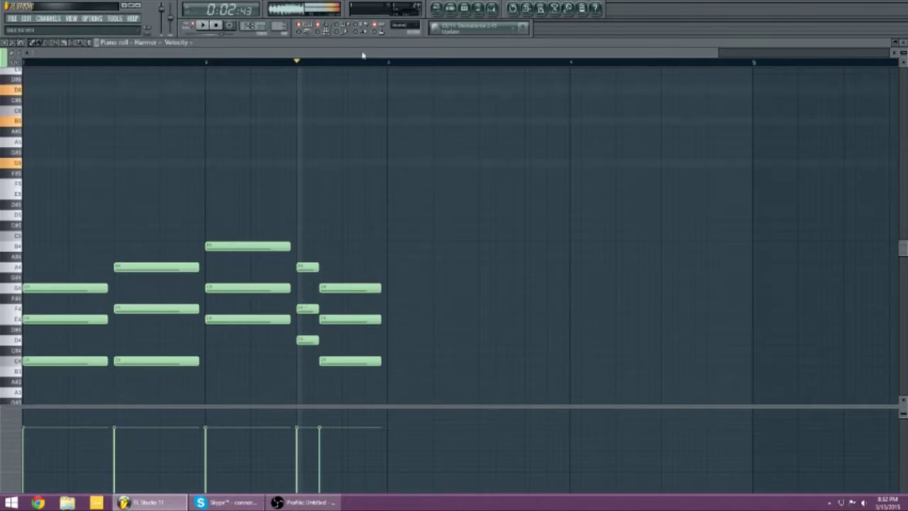
scroll(358, 64, "down", 3)
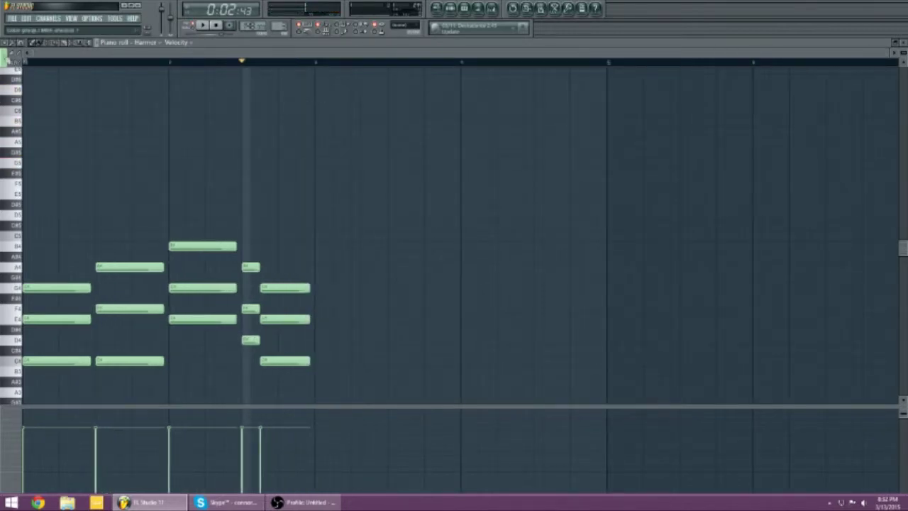
Duplicate the two-bar chord progression into bars 3 and 4, raise the copy one octave, and play it back.
left_click_drag(30, 64, 316, 65)
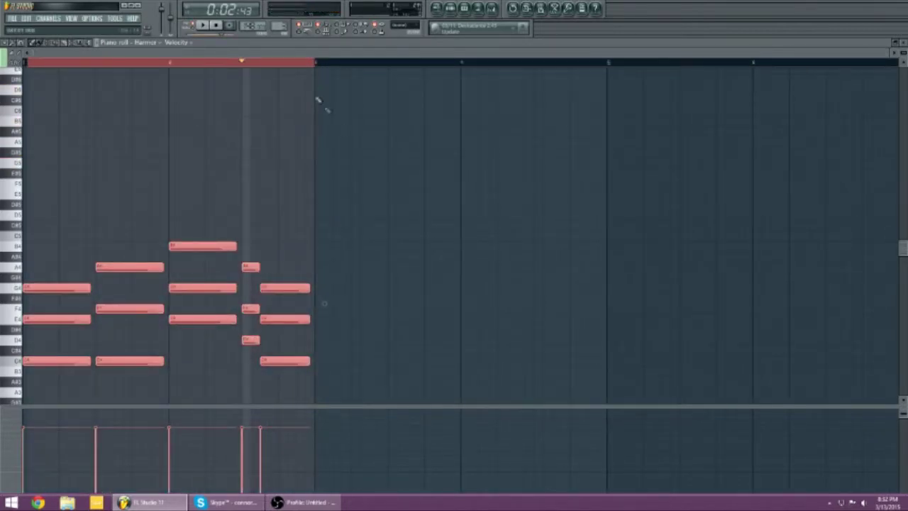
key("ctrl+b")
left_click_drag(326, 360, 332, 232)
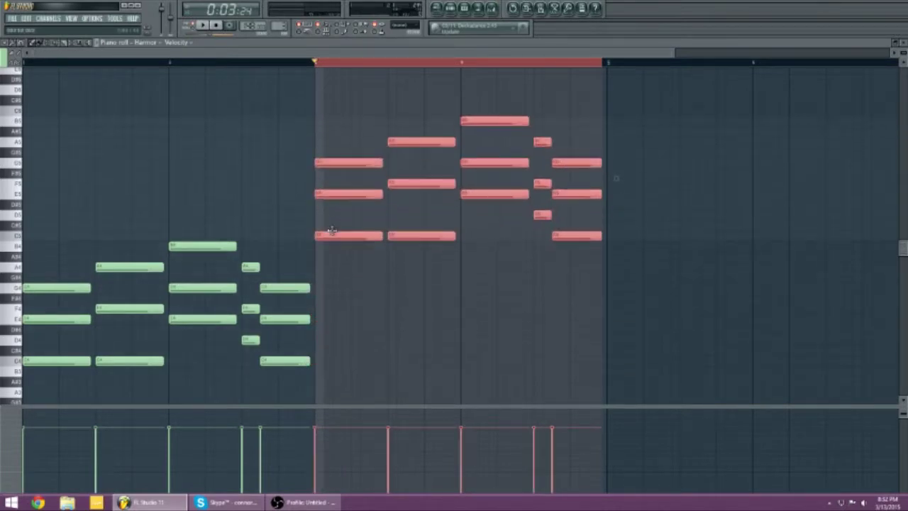
left_click(319, 64)
key("ctrl+Left")
key("space")
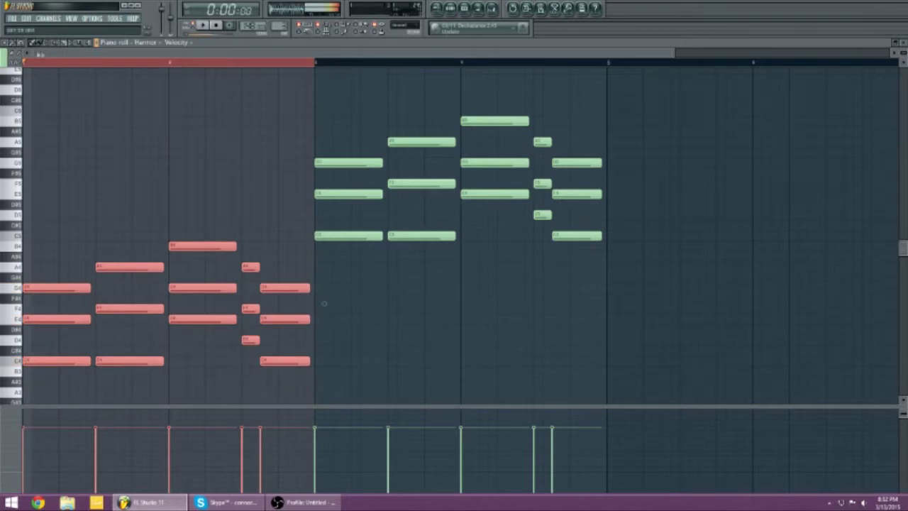
left_click(32, 65)
key("space")
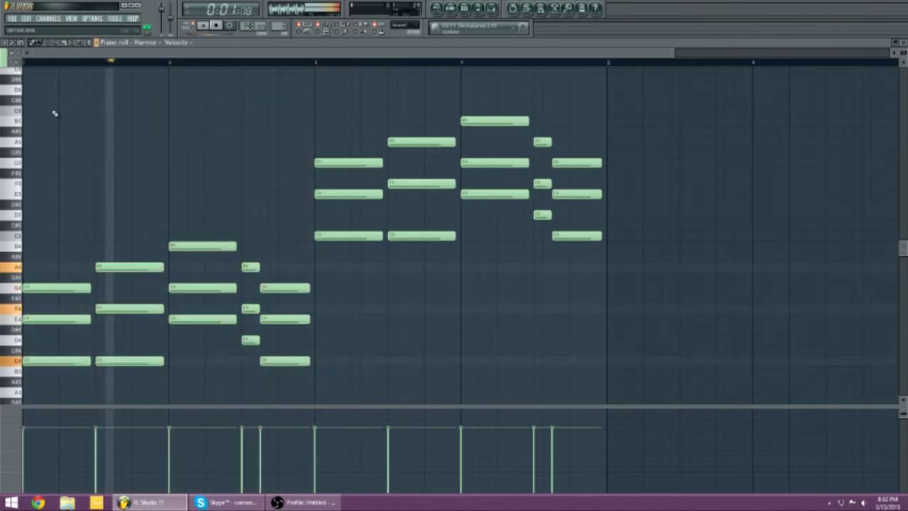
Place Pattern 3 at bar 1 on Track 2 of the playlist, below the drum clips.
left_click(903, 42)
mouse_move(68, 108)
left_mouse_down()
mouse_move(86, 107)
mouse_move(75, 103)
left_mouse_up()
left_click(77, 62)
Link the Harmor channel to the free mixer track next to the Snares bus while the song plays.
left_click(450, 7)
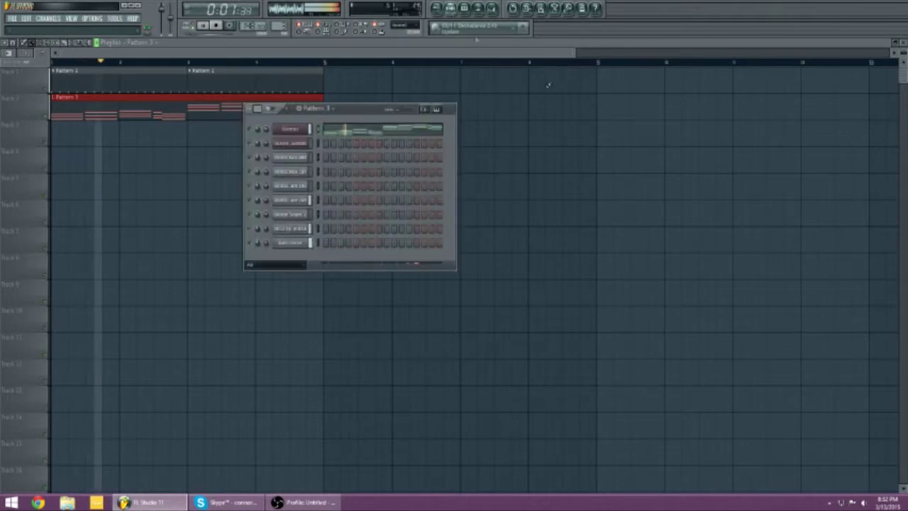
key("F9")
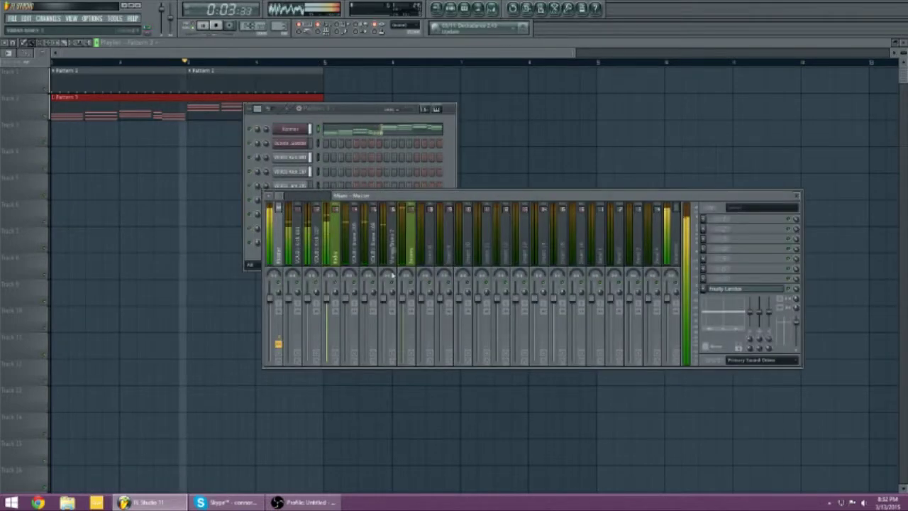
right_click(426, 252)
mouse_move(487, 240)
left_click(553, 241)
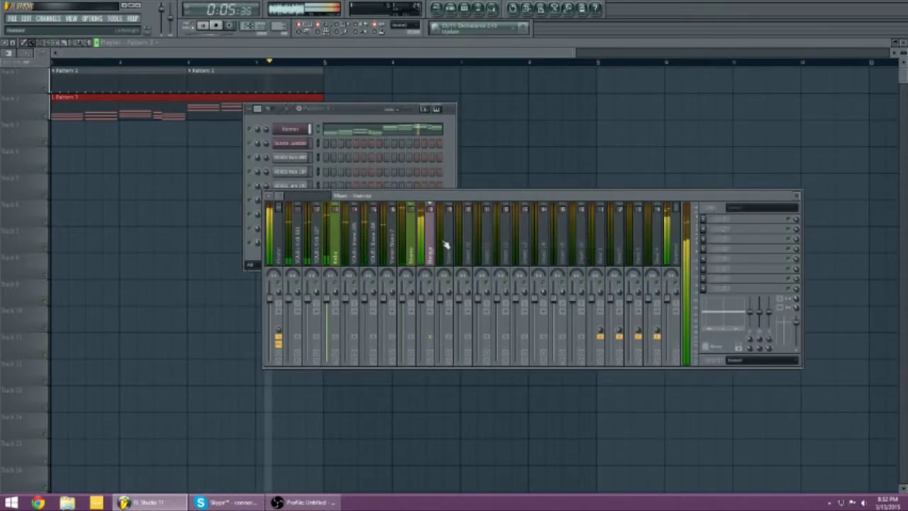
key("space")
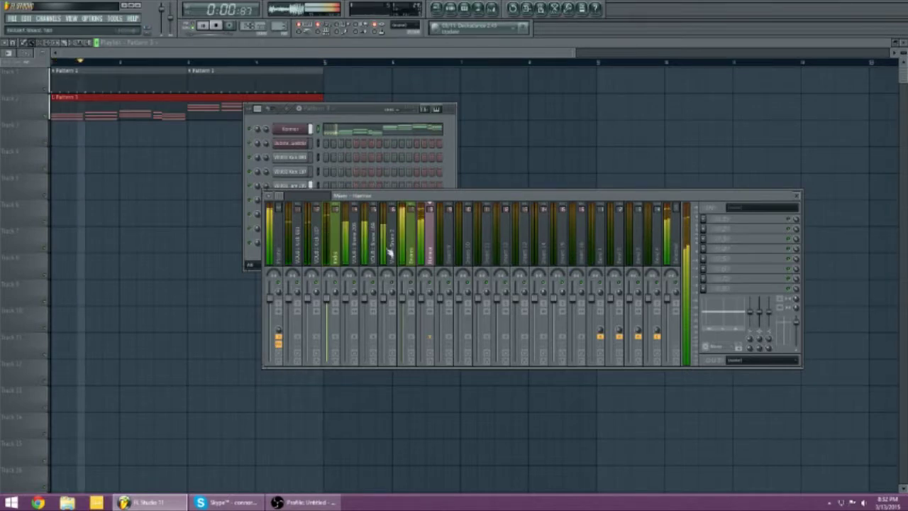
Load a Fruity Limiter in the first effect slot of the Harmor mixer track, switch it to COMP mode, and start playback.
left_click(709, 223)
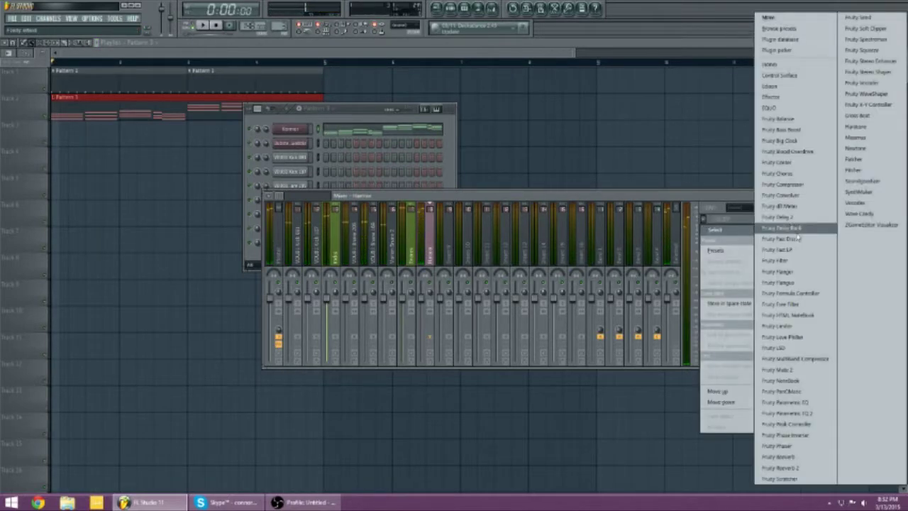
left_click(778, 325)
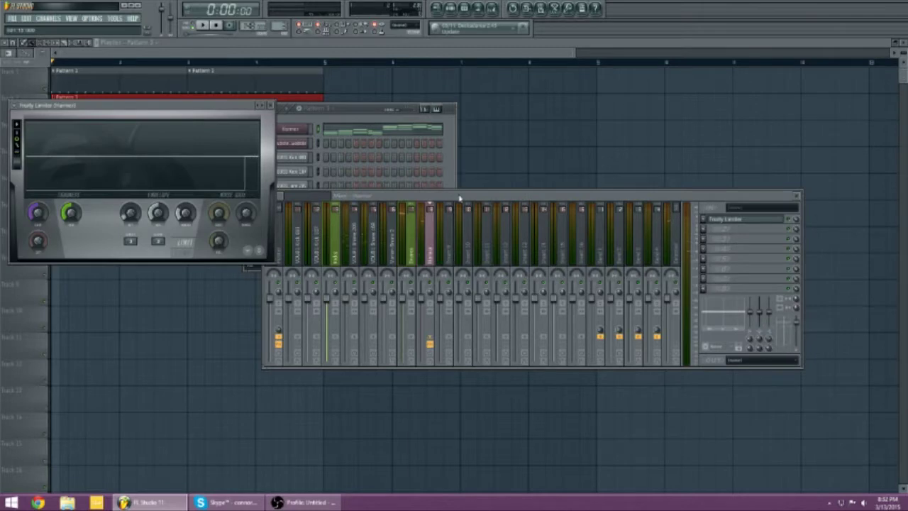
left_click(341, 259)
left_click(445, 261)
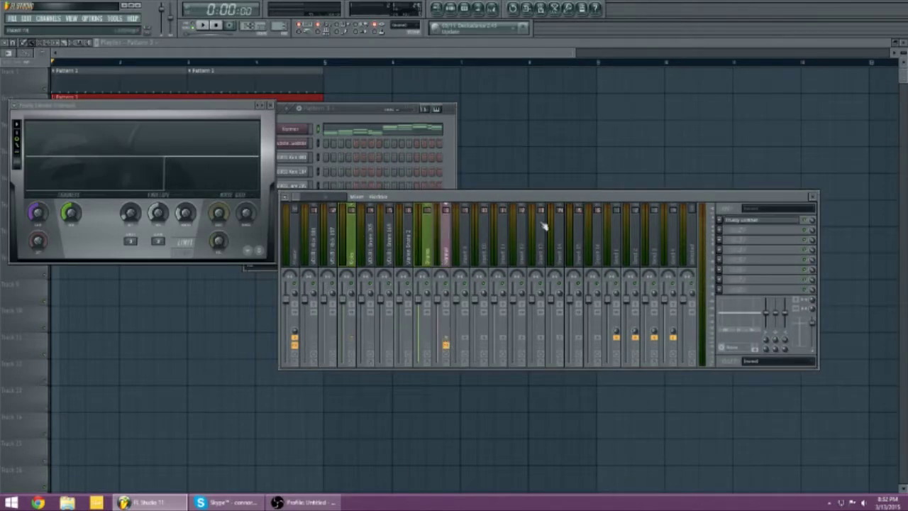
left_click(185, 253)
key("space")
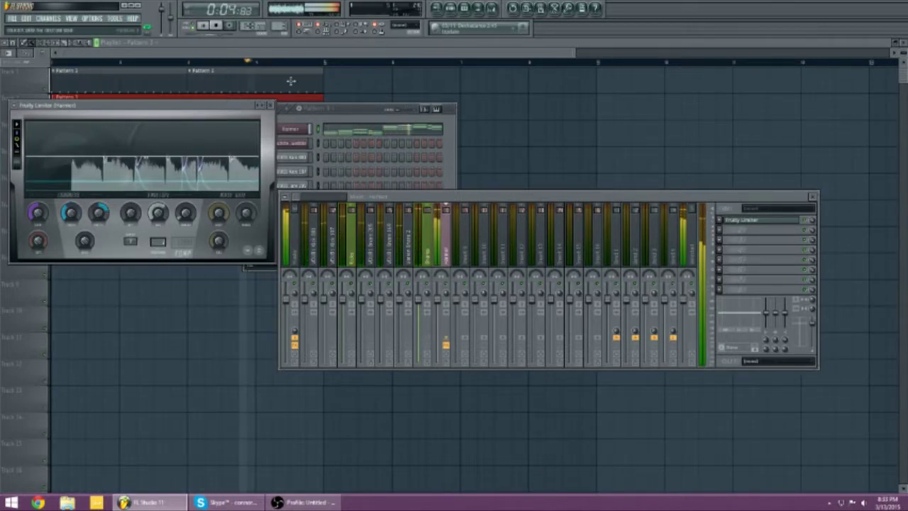
Add a second Fruity Limiter in the next slot of the Harmor mixer track, switch it to COMP mode, and adjust its compression knobs.
left_click(270, 105)
left_click(720, 229)
mouse_move(732, 241)
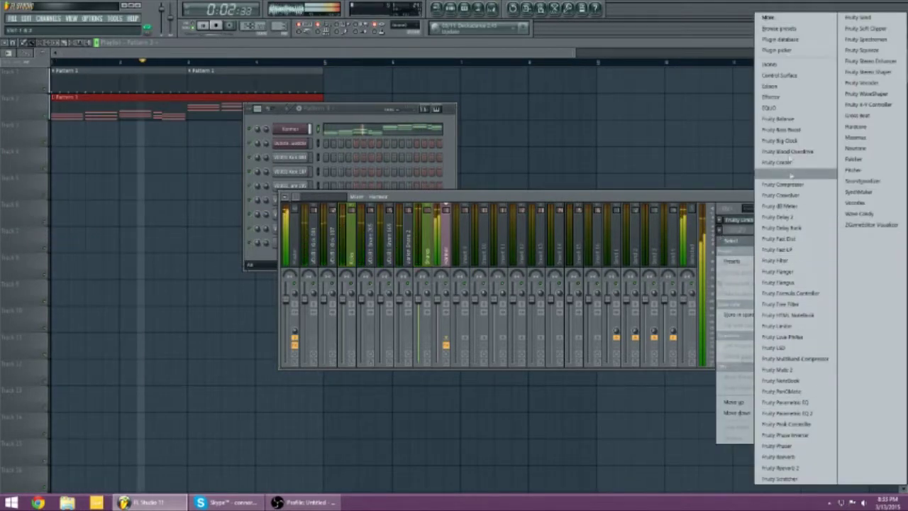
left_click(776, 326)
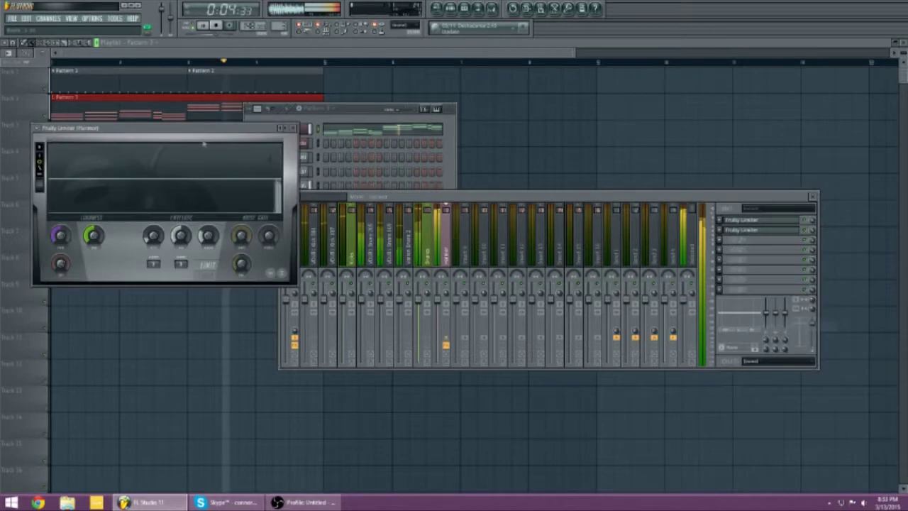
left_click(206, 268)
left_click_drag(94, 235, 121, 225)
left_click_drag(181, 236, 182, 229)
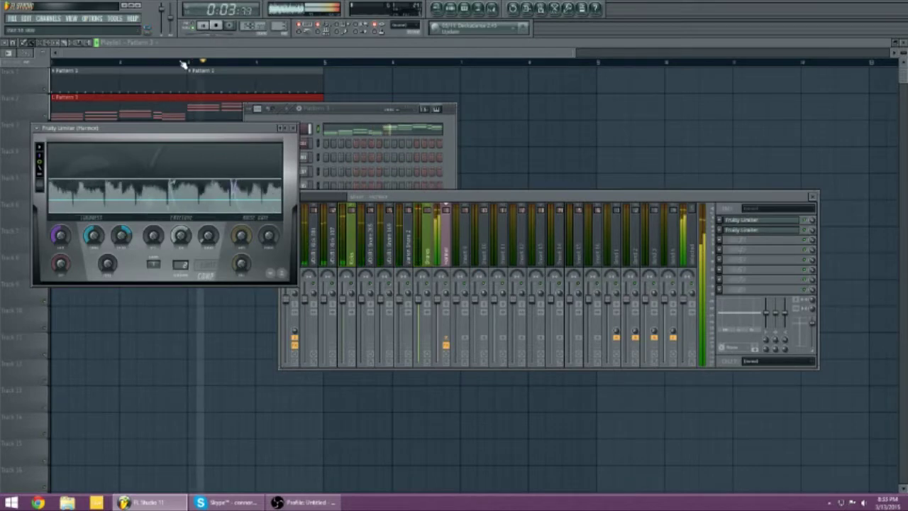
Inspect the Harmor channel's echo delay and arpeggiator settings and play back the arrangement.
key("F12")
key("space")
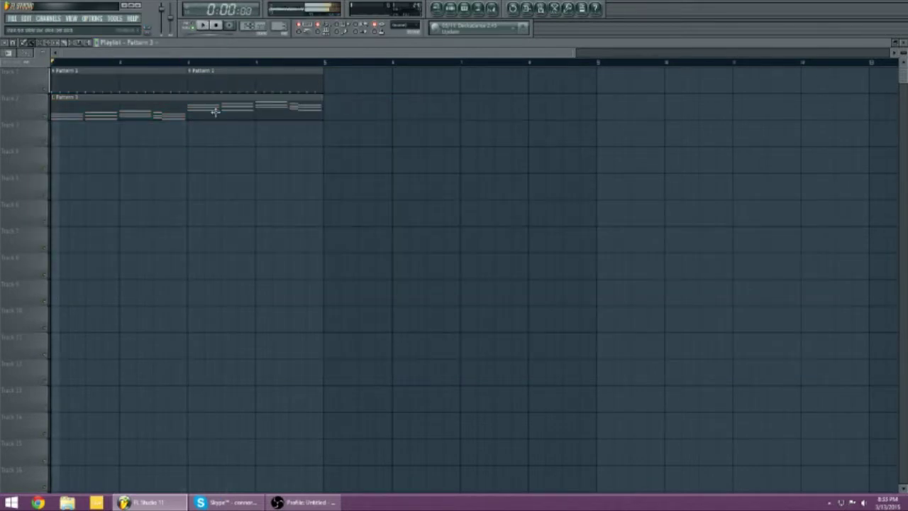
key("F6")
left_click(286, 132)
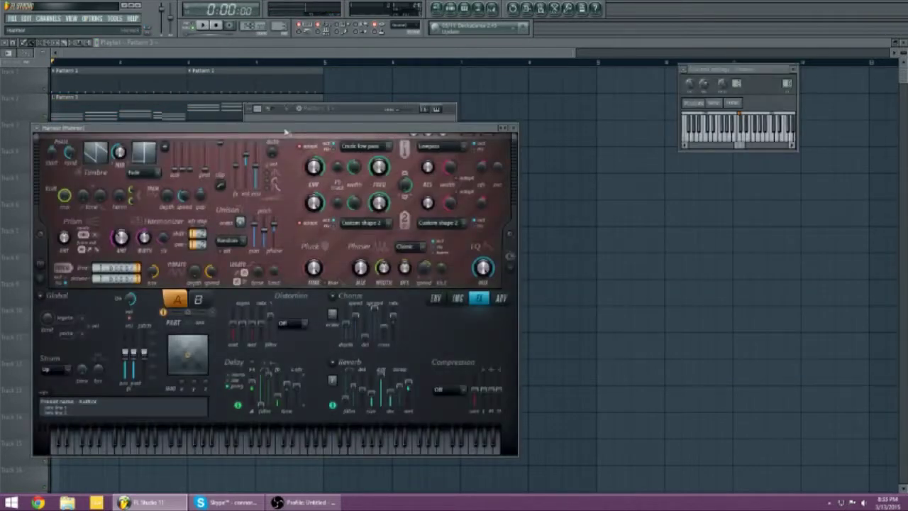
left_click(730, 105)
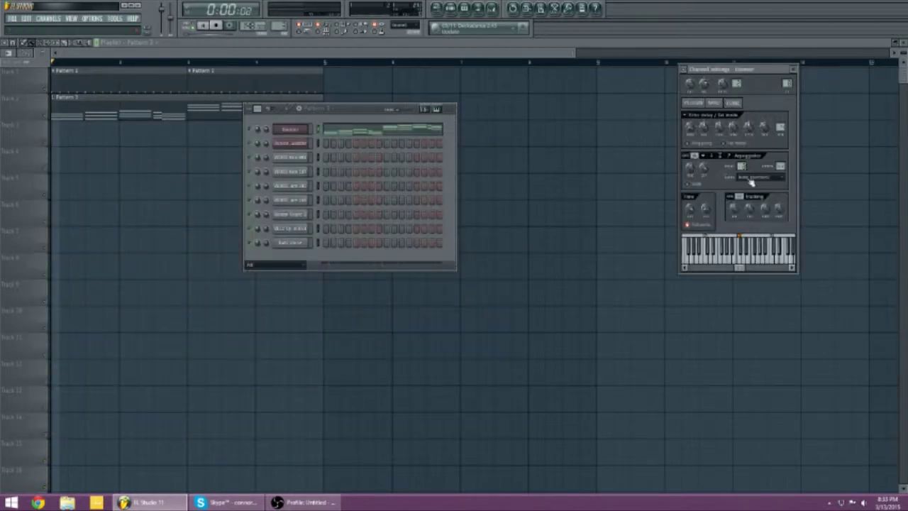
key("space")
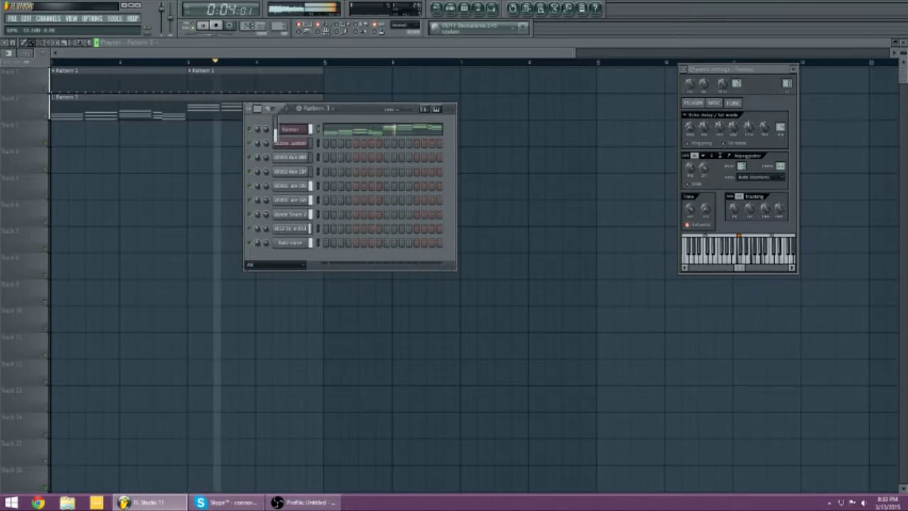
Stop playback, switch to the empty Pattern 4, and open the piano roll of the Dubstep Wobble channel.
left_click(279, 144)
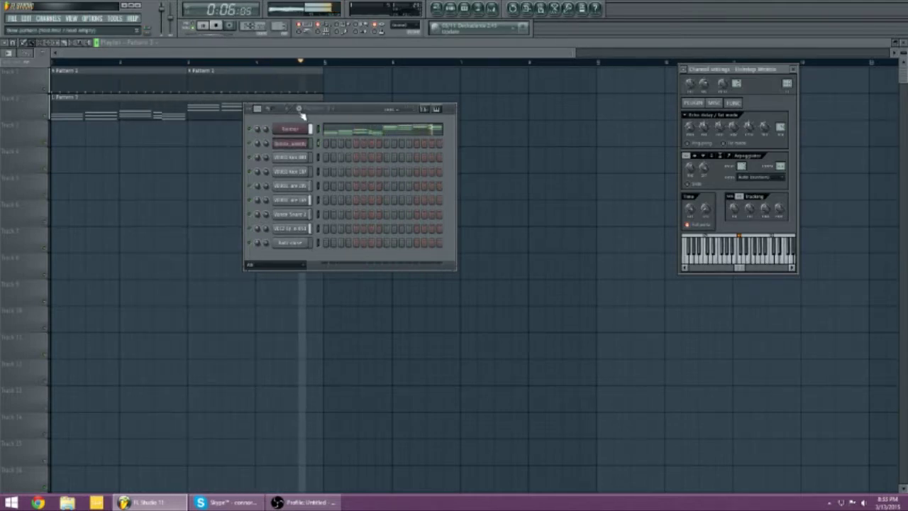
key("space")
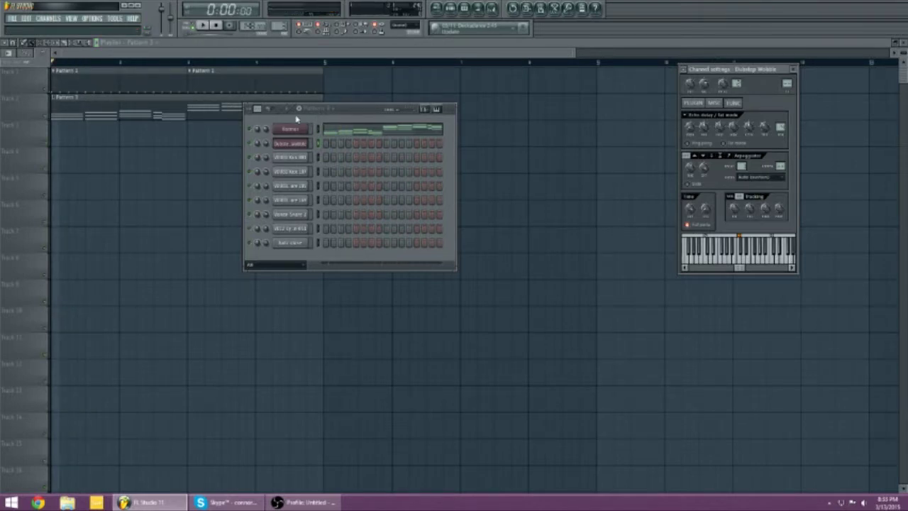
left_click(300, 113)
right_click(305, 144)
left_click(334, 152)
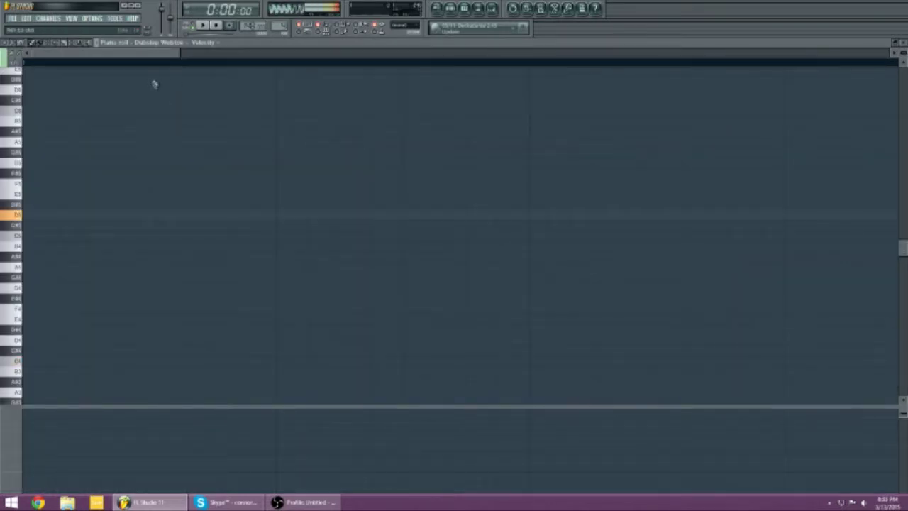
Place four half-beat notes alternating A5 and A#5 across the first two beats of bar 1, and play them back.
left_click(42, 144)
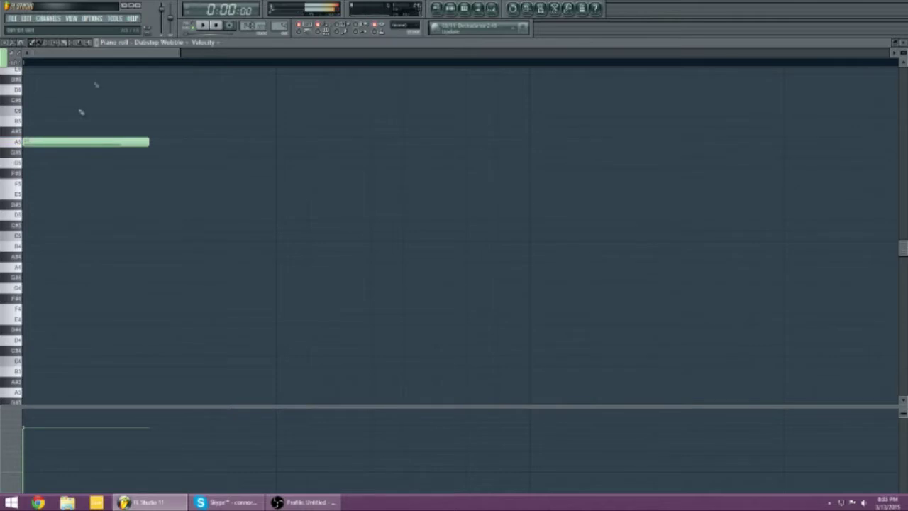
left_click(153, 132)
right_click(151, 132)
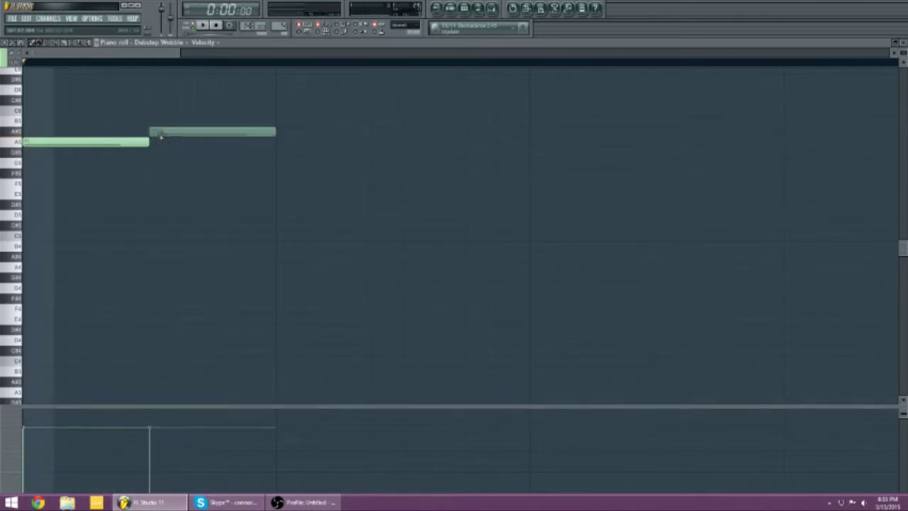
left_click(151, 131)
key("space")
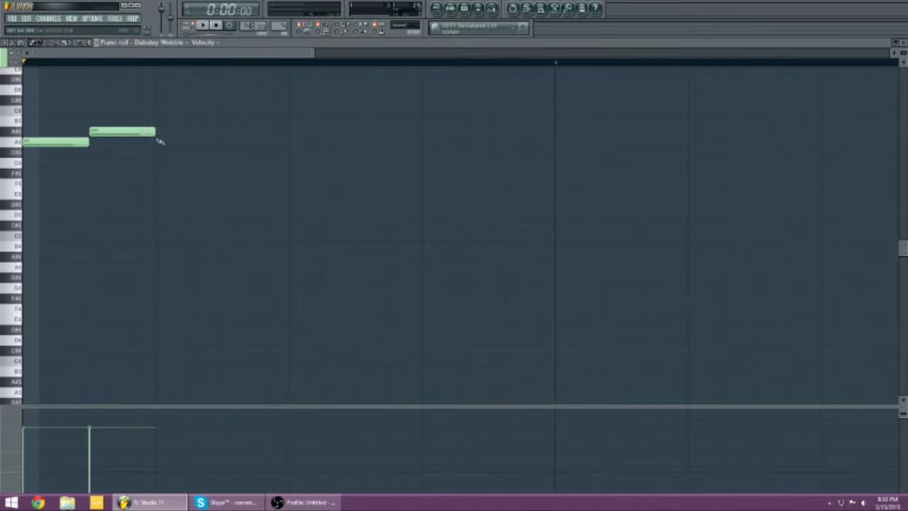
left_click(159, 142)
left_click(226, 131)
key("space")
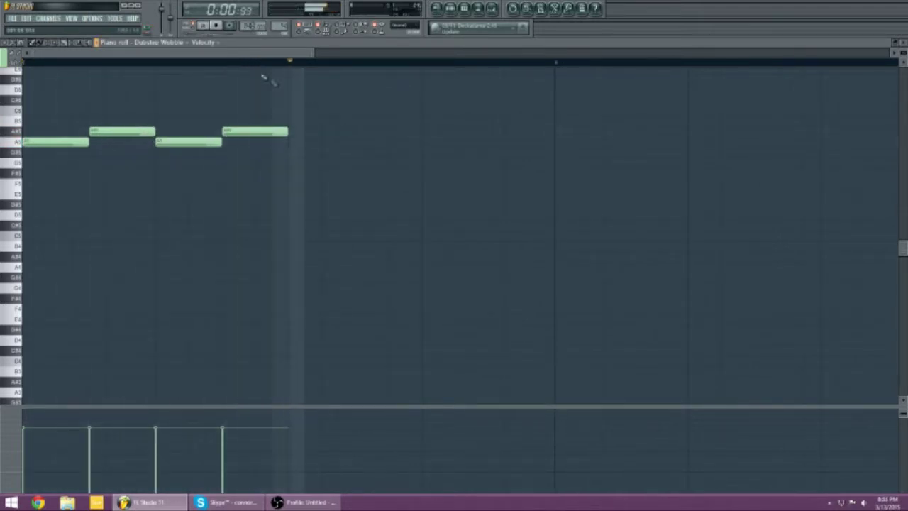
Fill beats 3 and 4 of bar 1 with half-beat notes alternating C6 and A#5.
scroll(256, 61, "down", 2)
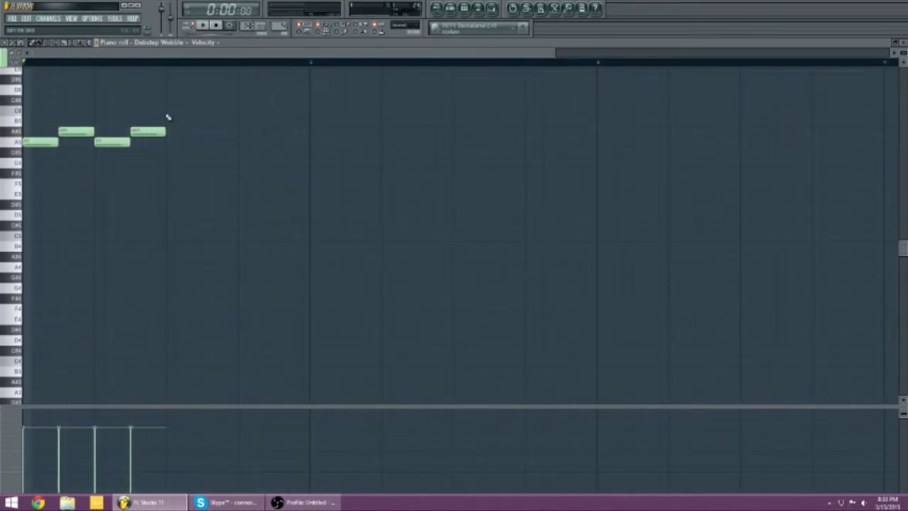
left_click(170, 110)
left_click(204, 130)
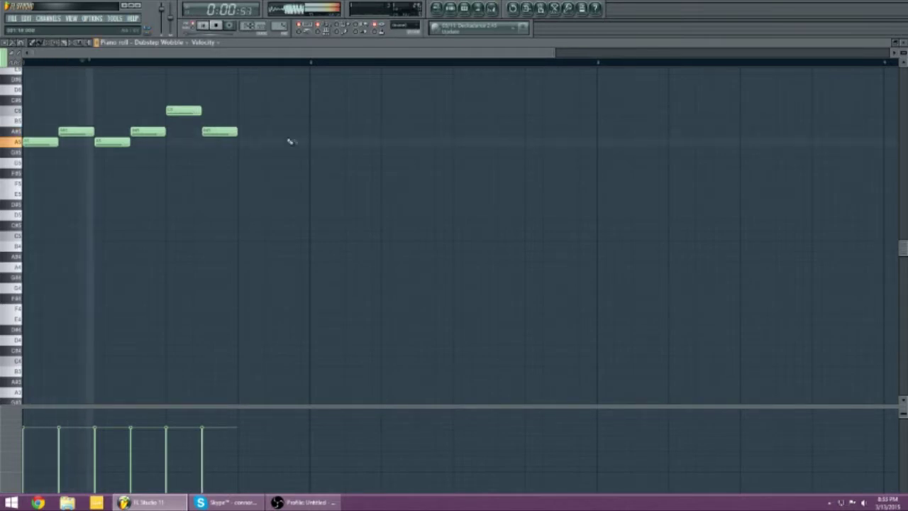
left_click(244, 112)
left_click(279, 131)
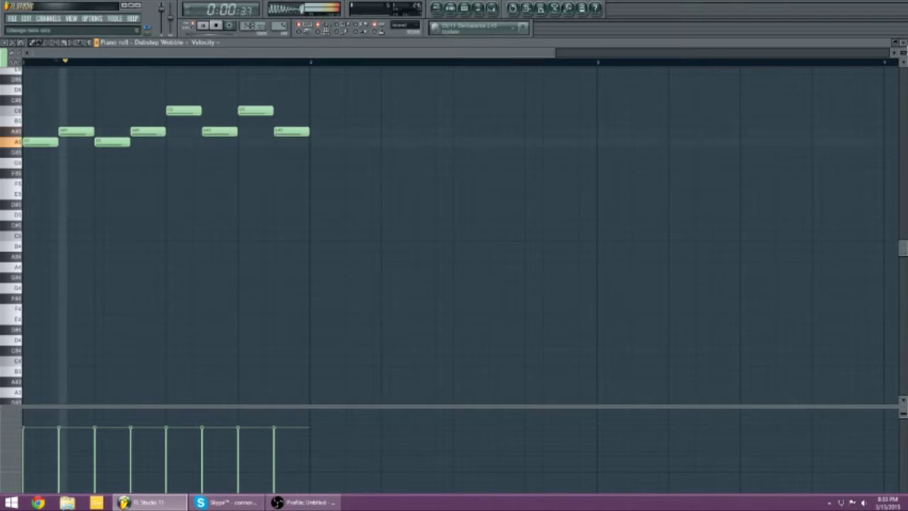
Place Pattern 4 at bar 1 on Track 3 of the playlist and listen to it with the other clips.
left_click(903, 42)
left_click(79, 142)
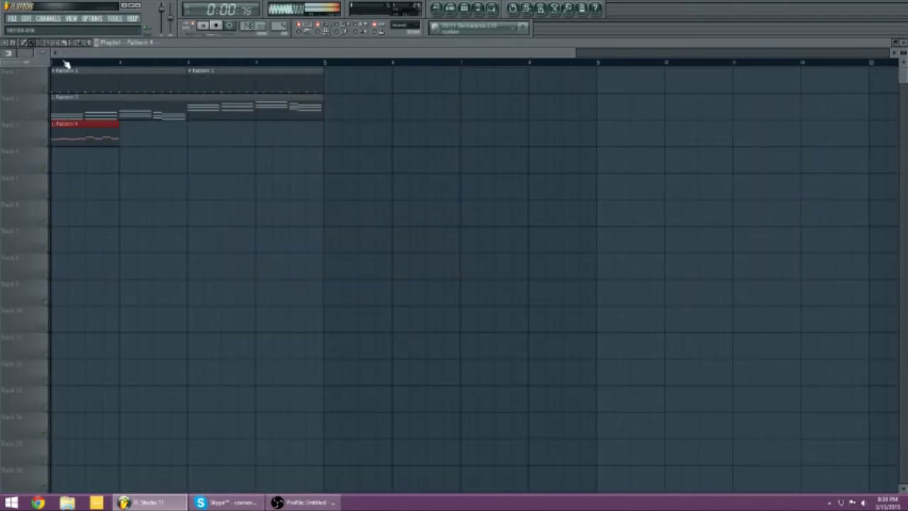
key("space")
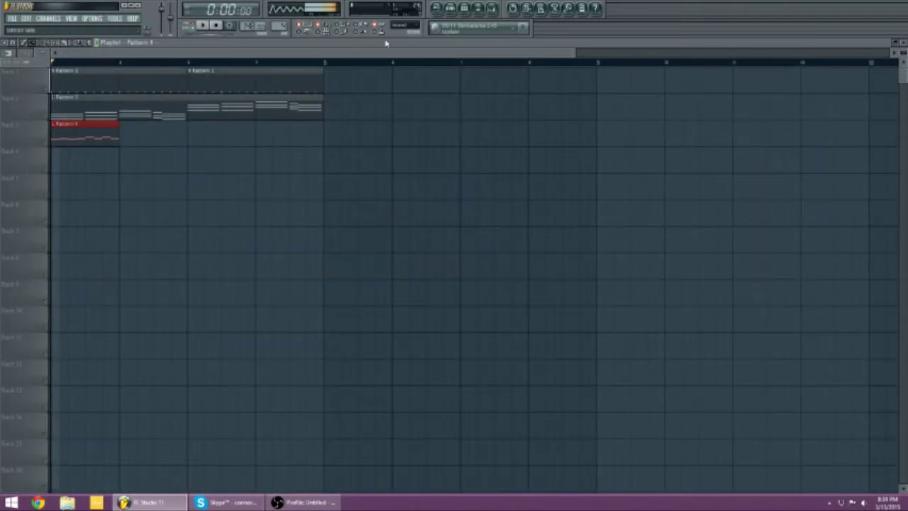
left_click(449, 11)
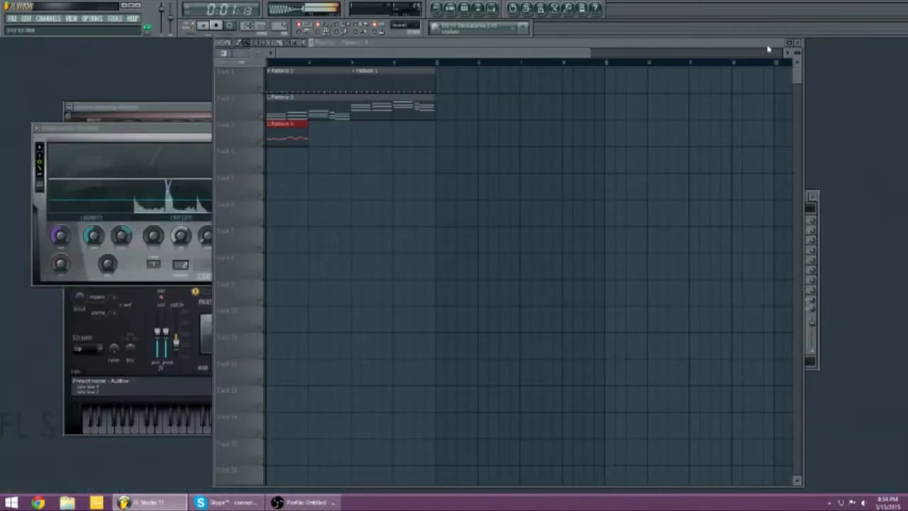
left_click(789, 43)
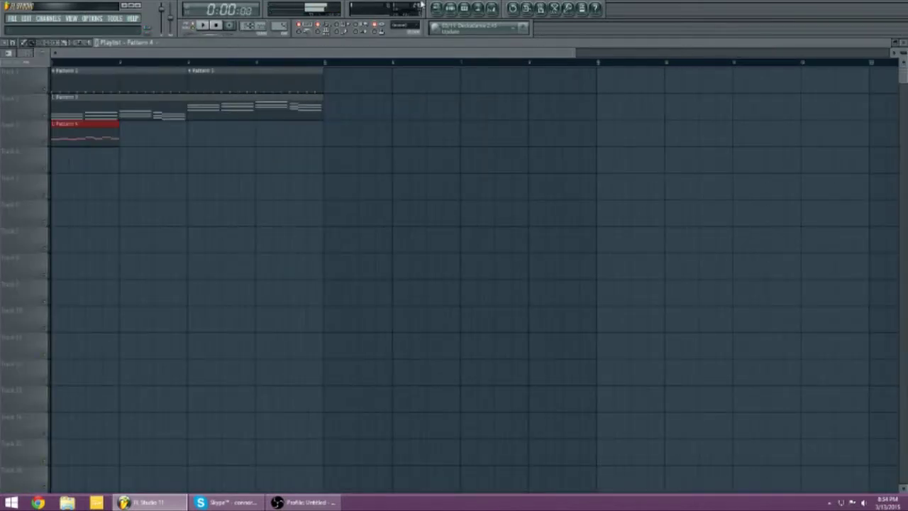
Switch to the empty Pattern 5 and add a second Harmor instrument channel.
left_click(457, 9)
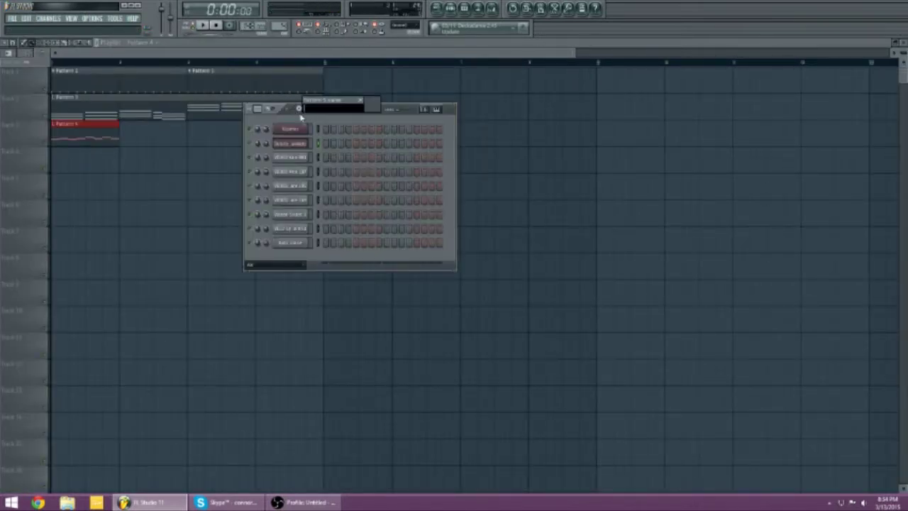
left_click(303, 112)
mouse_move(333, 236)
left_click(383, 395)
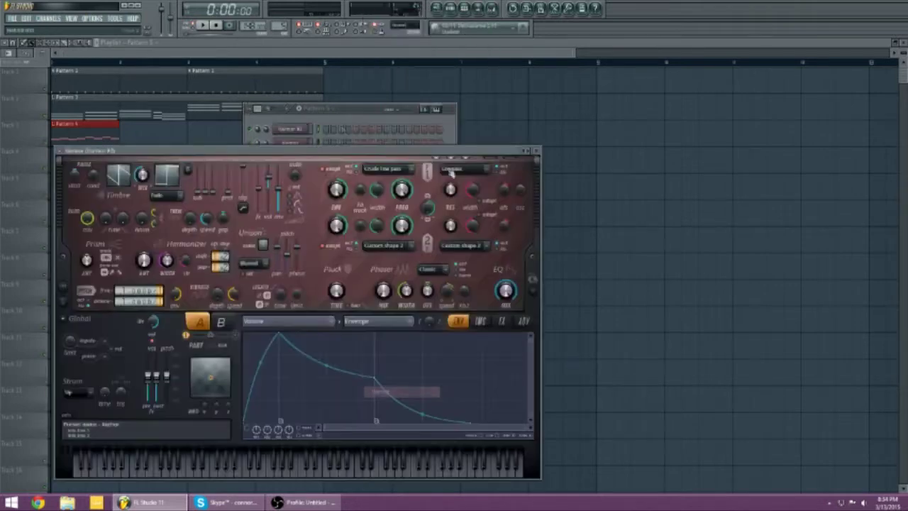
Load the custom Sweep Prism preset into the new Harmor instrument.
left_click_drag(269, 149, 398, 145)
left_click(190, 149)
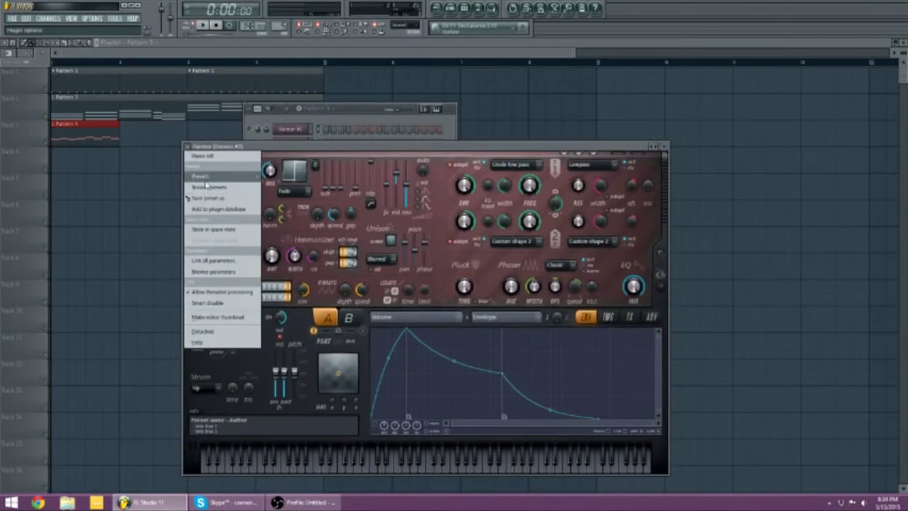
mouse_move(205, 176)
mouse_move(280, 208)
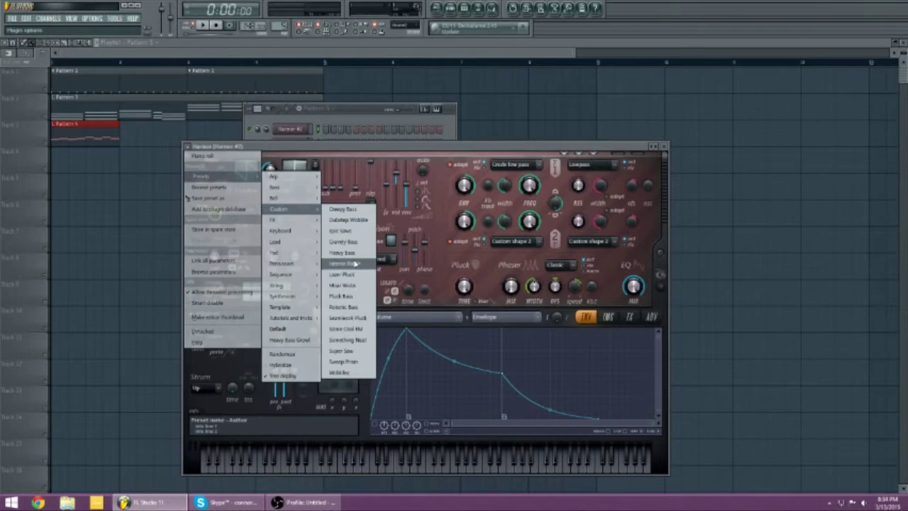
left_click(358, 366)
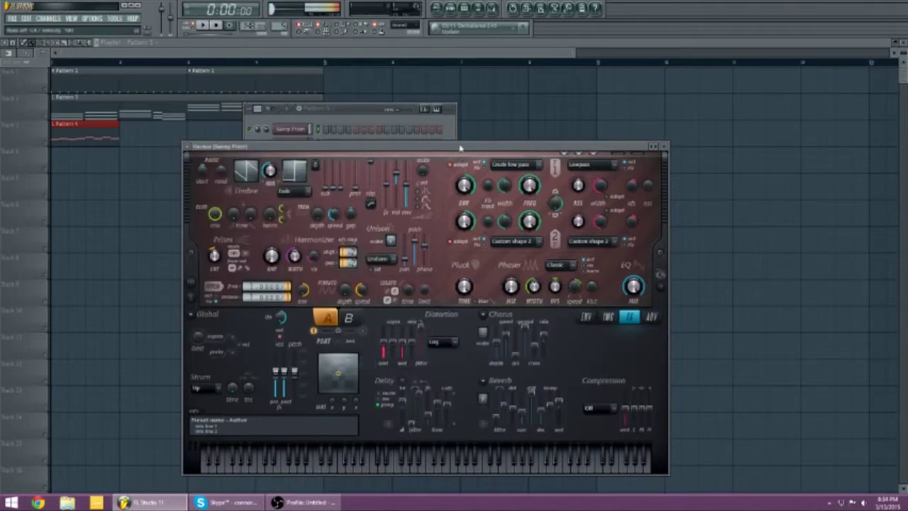
left_click_drag(459, 149, 495, 153)
Give Sweep Prism a two-beat E1 note at the start of Pattern 5 and trim the Track 3 clip to two beats.
right_click(292, 130)
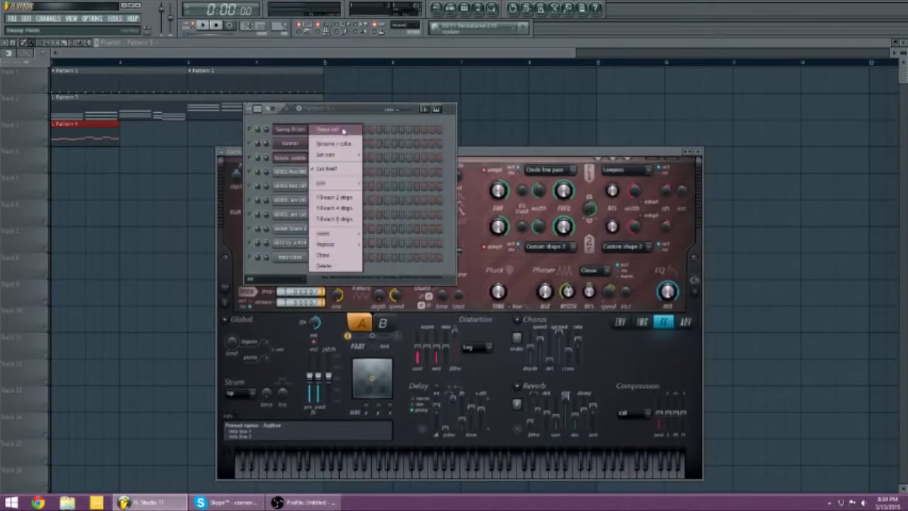
left_click(343, 131)
scroll(268, 62, "down", 4)
scroll(6, 359, "down", 2)
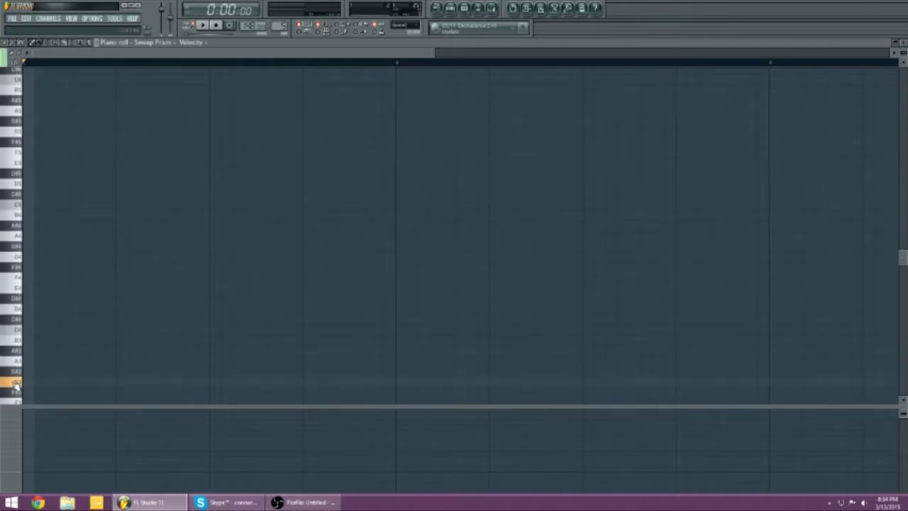
scroll(15, 387, "down", 5)
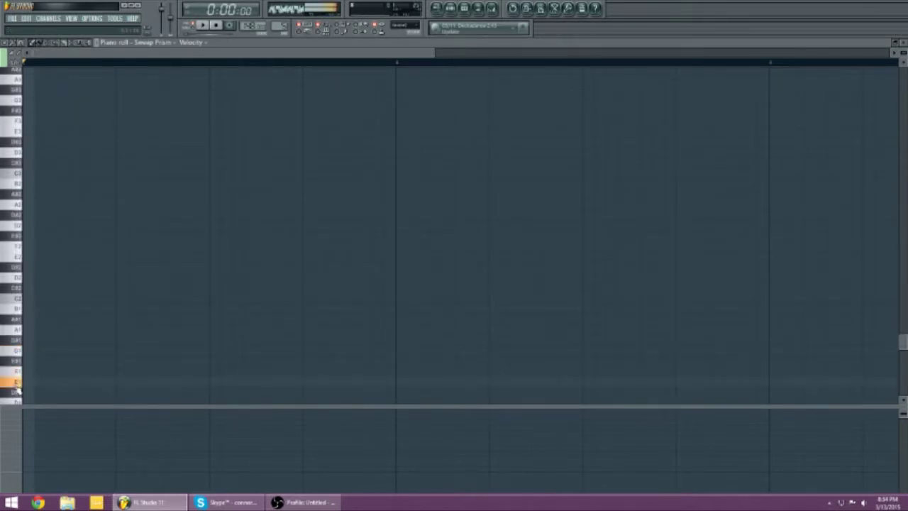
left_click(32, 382)
left_click_drag(62, 382, 209, 382)
key("space")
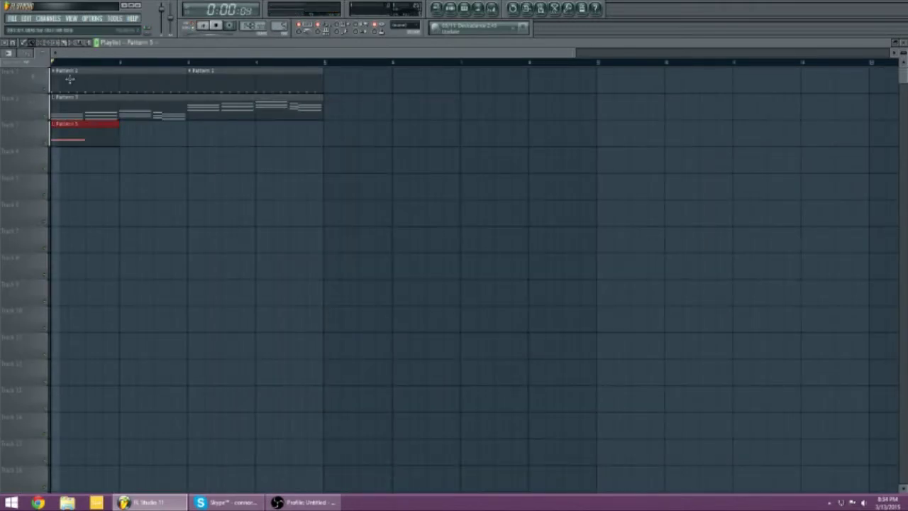
left_click_drag(118, 132, 83, 131)
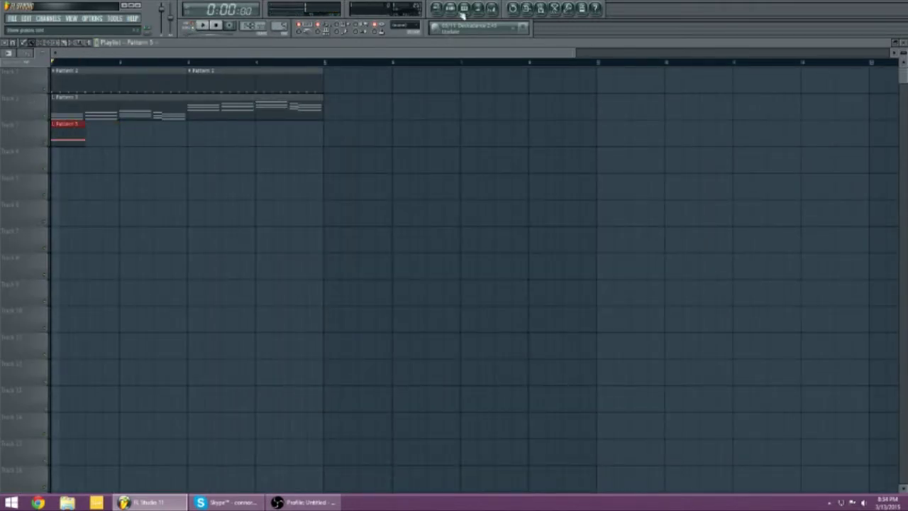
Create Pattern 6 and place a one-beat A#3 note at its start for the Dubstep Wobble channel.
left_click(450, 7)
key("F4")
key("Return")
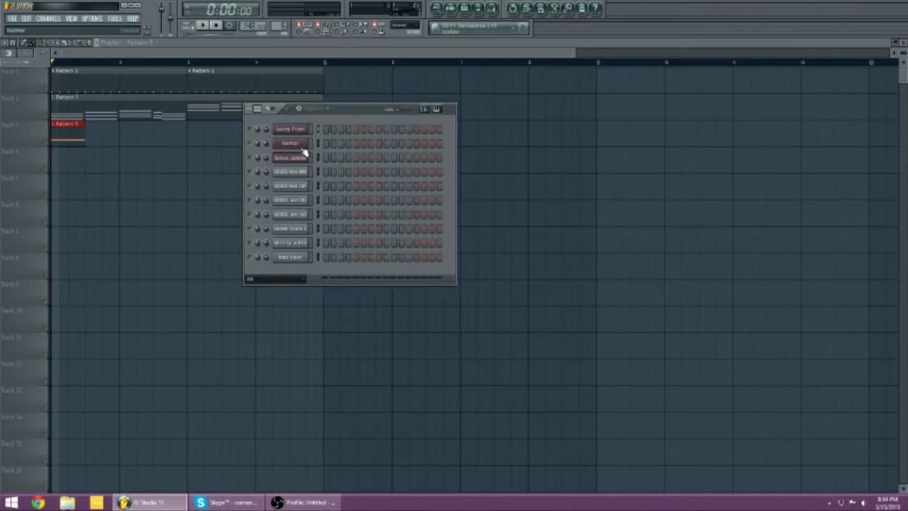
right_click(301, 131)
right_click(288, 159)
left_click(323, 159)
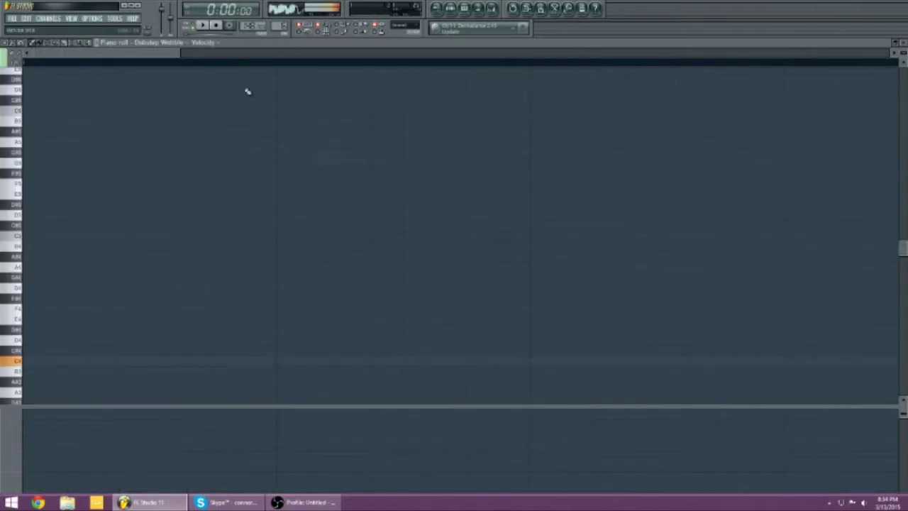
left_click_drag(33, 361, 529, 360)
mouse_move(45, 356)
left_mouse_down()
mouse_move(35, 380)
mouse_move(38, 367)
left_mouse_up()
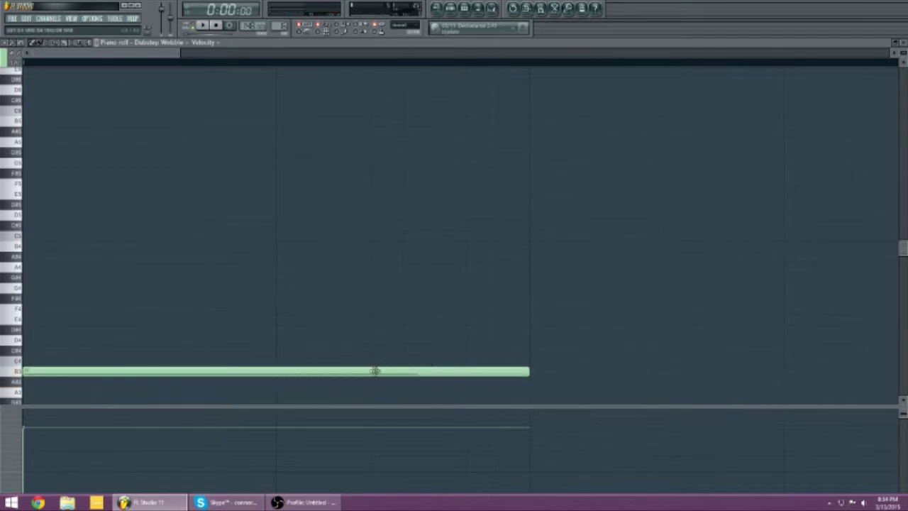
left_click_drag(375, 370, 373, 381)
left_click_drag(528, 381, 275, 381)
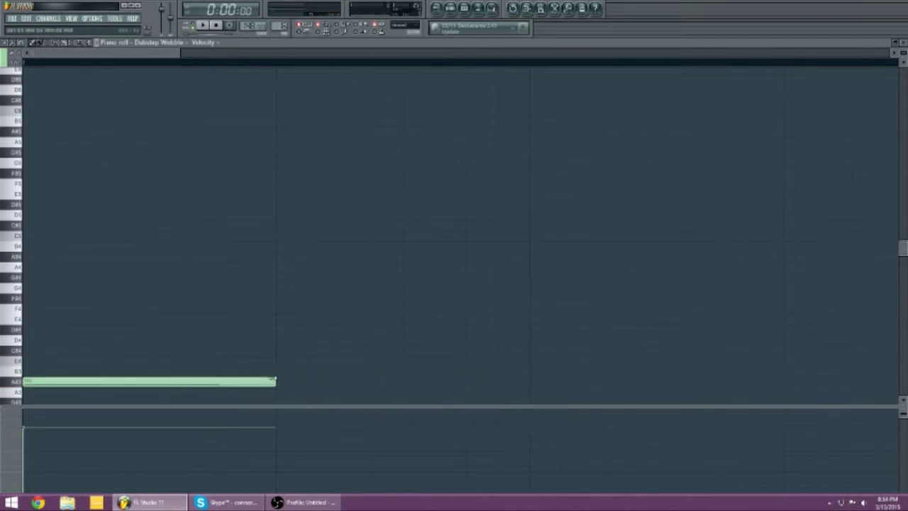
key("space")
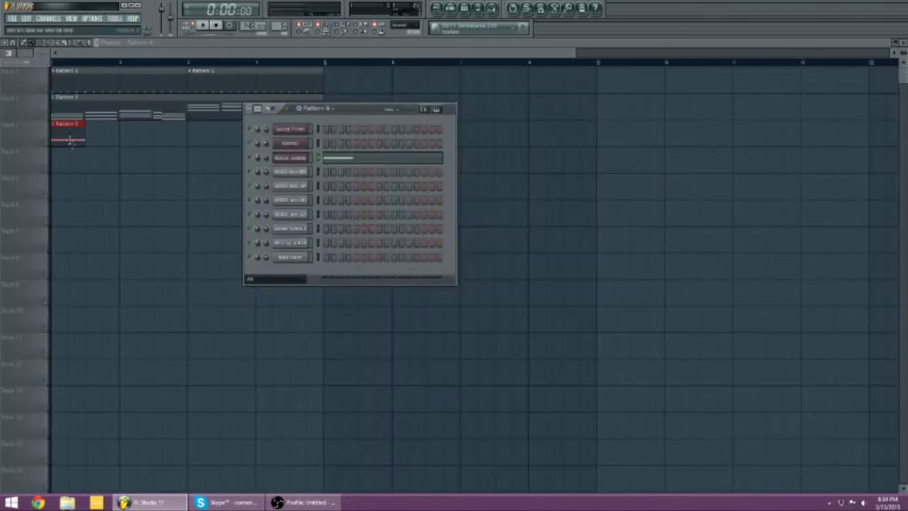
Place Pattern 6 on Track 4 at beat 3 of bar 1 and trim the clip to one beat.
left_click(87, 150)
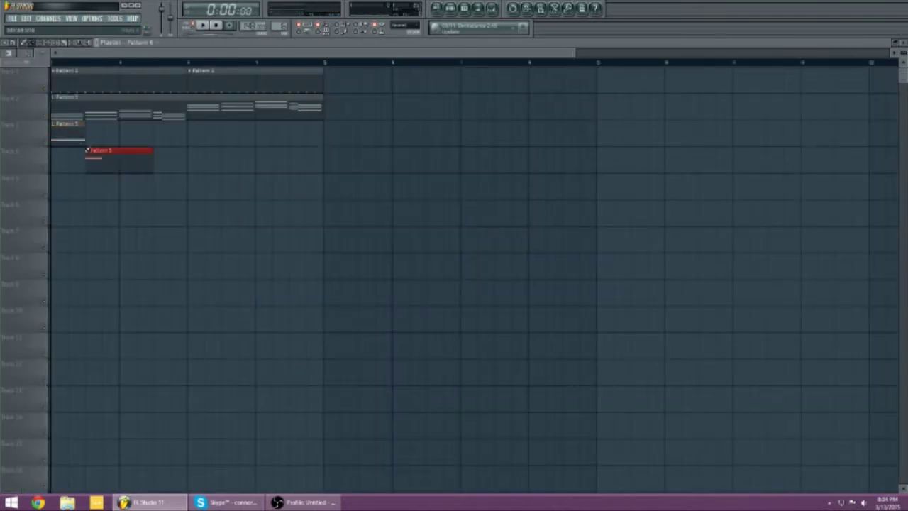
key("space")
left_click_drag(151, 164, 102, 164)
Add another Harmor channel for Pattern 7 and load the custom Creepy Bass preset into it.
key("F6")
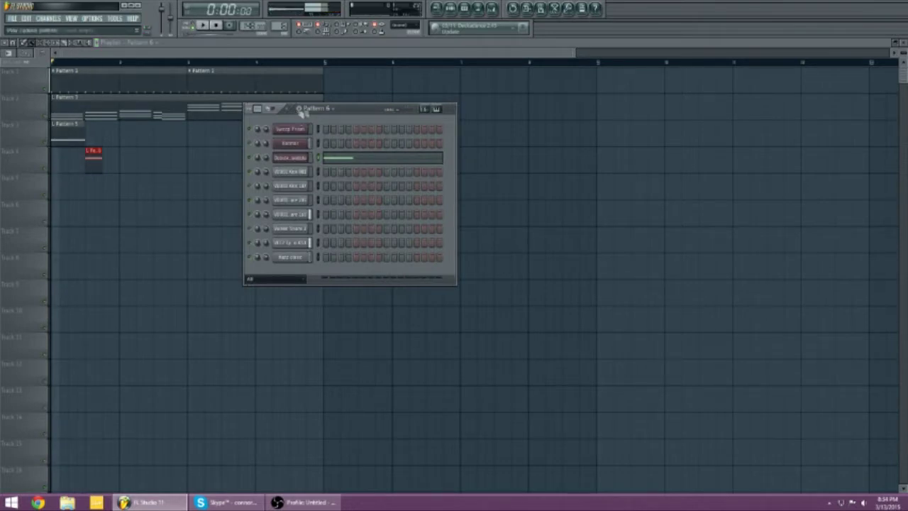
right_click(300, 131)
mouse_move(326, 233)
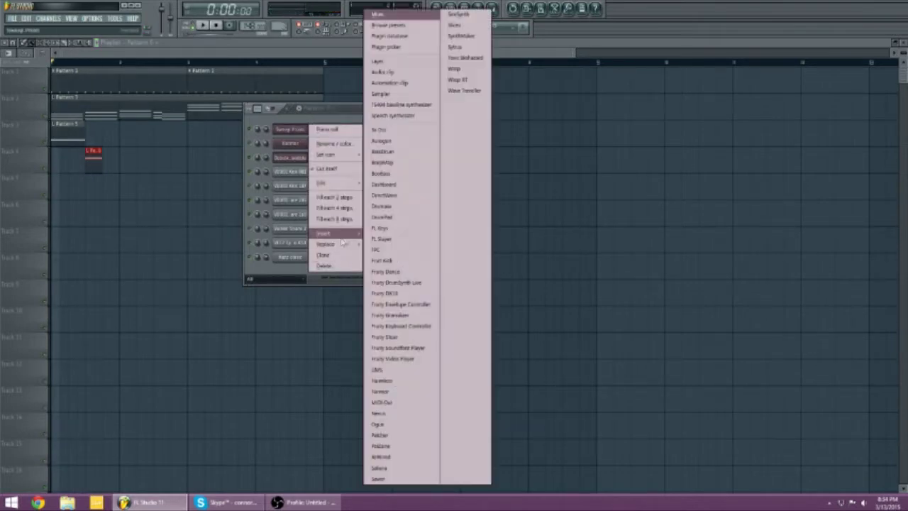
left_click(392, 386)
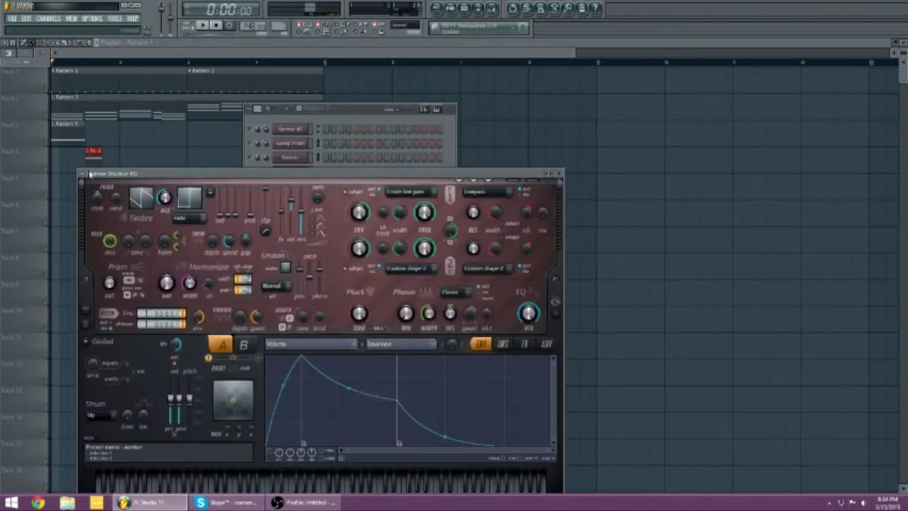
left_click(88, 184)
mouse_move(106, 203)
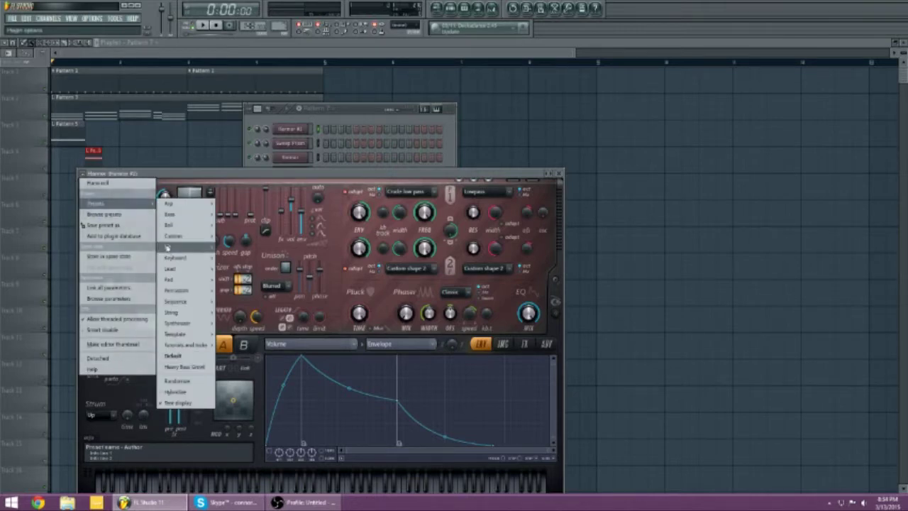
mouse_move(171, 238)
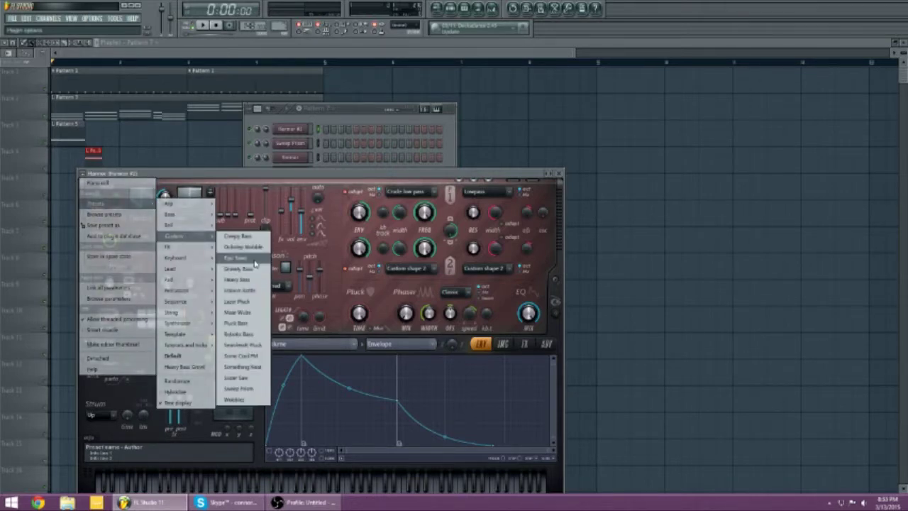
left_click(258, 242)
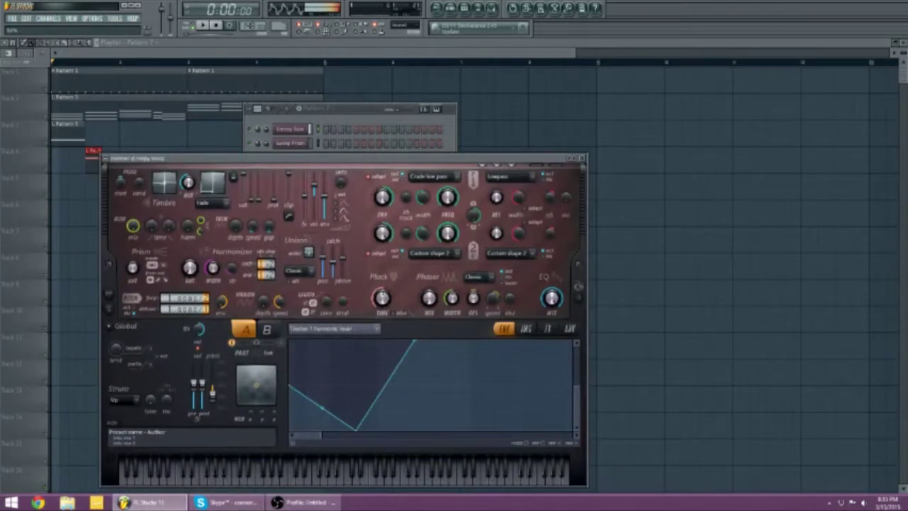
Place two short F5 notes for Creepy Bass, starting half a beat apart within the first beat of Pattern 7.
right_click(285, 128)
left_click(287, 126)
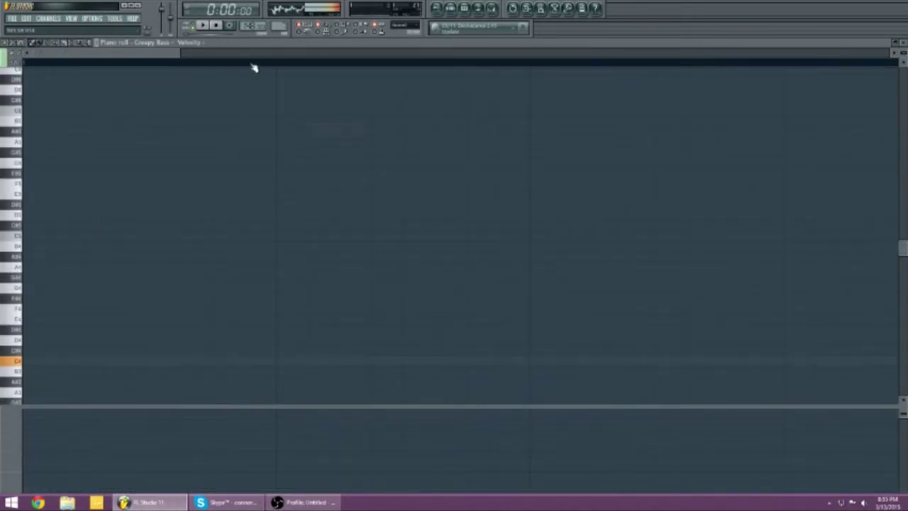
key("e")
key("r")
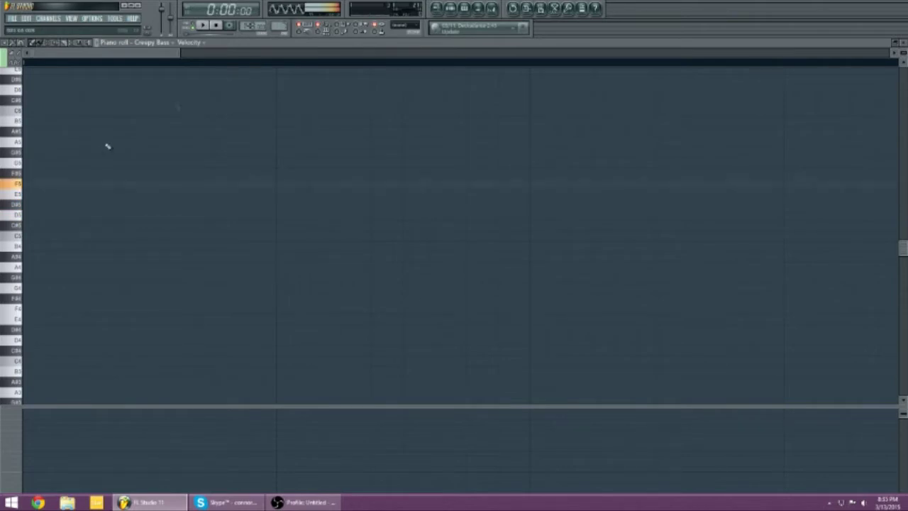
left_click(39, 189)
left_click_drag(275, 186, 111, 196)
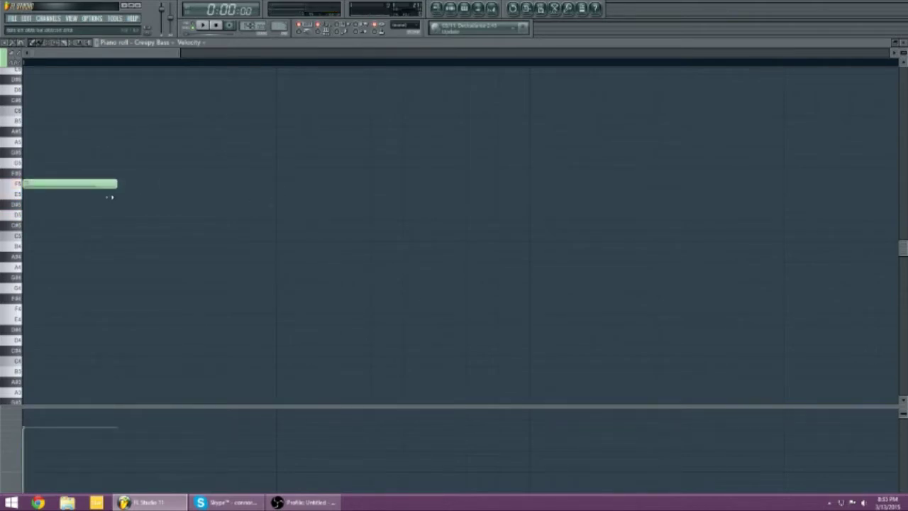
key("space")
left_click(160, 186)
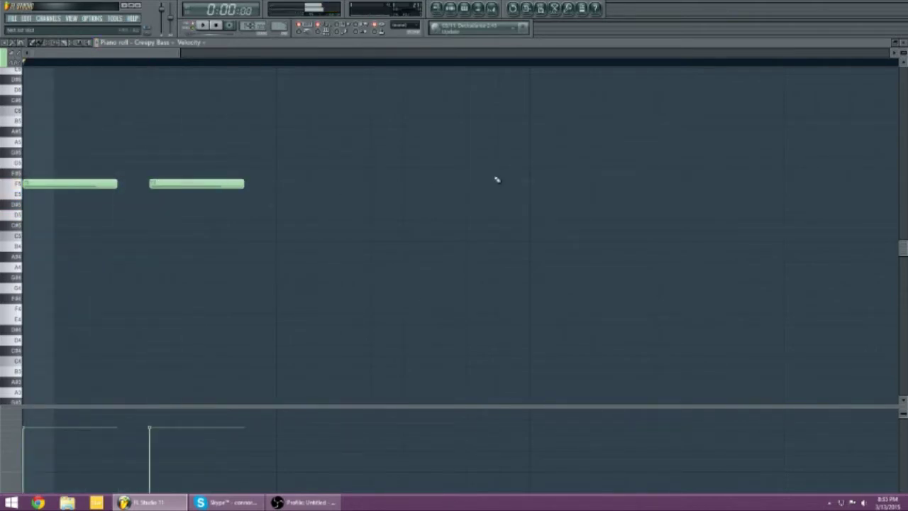
Place Pattern 7 on Track 5 at beat 4 of bar 1 and play the arrangement.
left_click(903, 42)
left_click_drag(115, 137, 117, 189)
key("space")
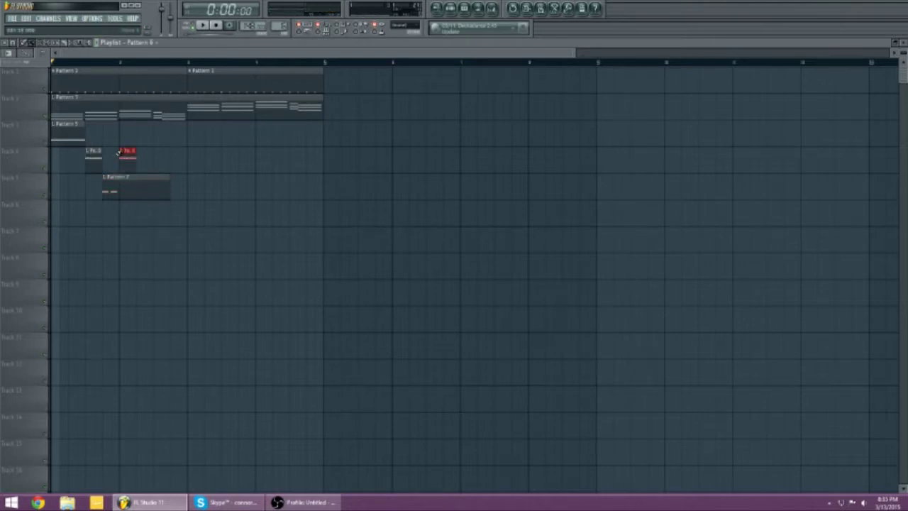
Make the Pattern 6 copy at bar 2 of Track 4 unique and raise its note one octave to A#4.
left_click(120, 150)
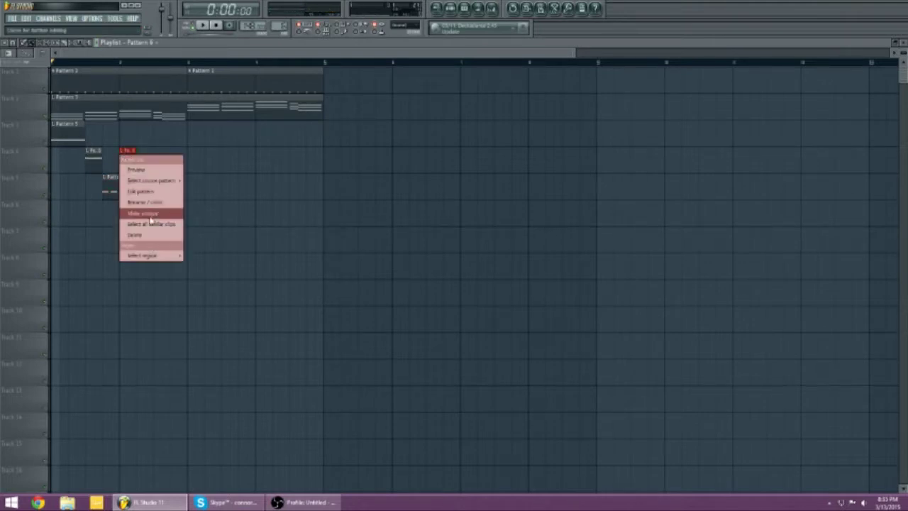
left_click(152, 212)
double_click(135, 161)
left_click_drag(91, 237, 75, 109)
scroll(187, 116, "down", 3)
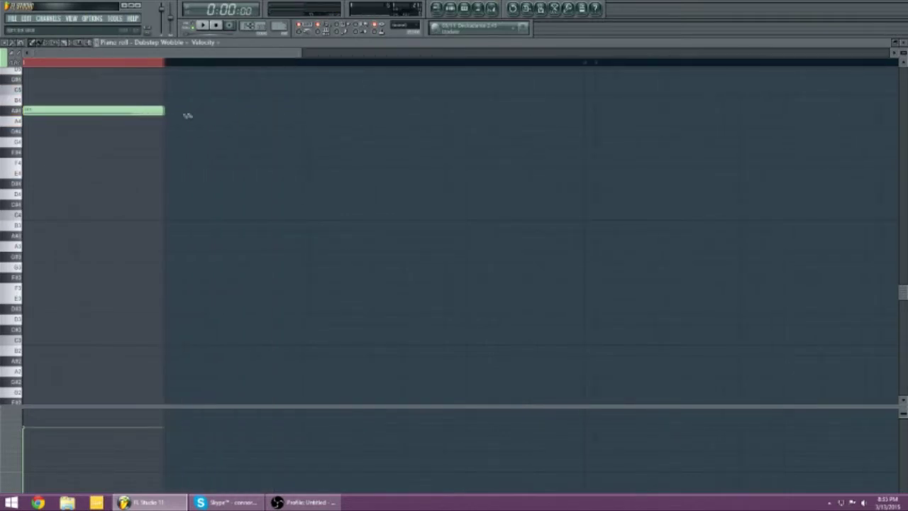
Lengthen the A#4 wobble note and its clip at bar 2 to two beats, and play the arrangement.
left_click_drag(226, 109, 301, 110)
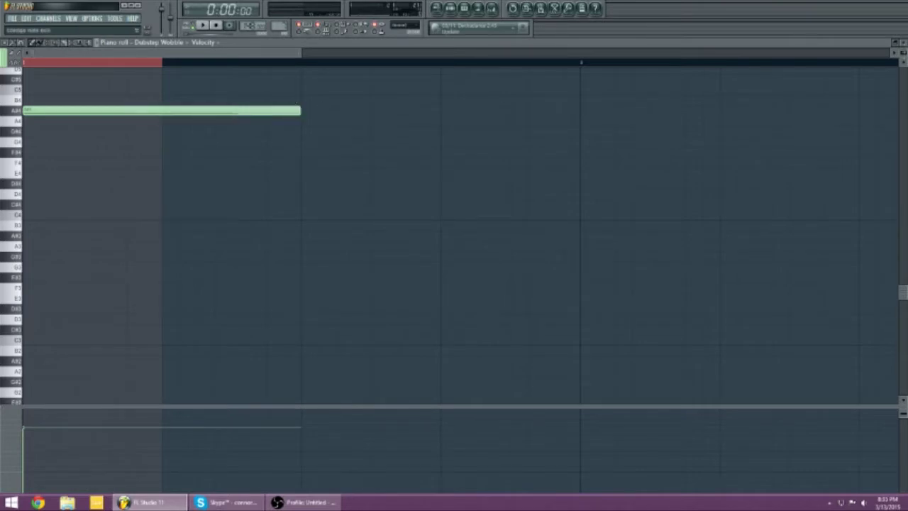
left_click(904, 43)
left_click_drag(139, 153, 156, 151)
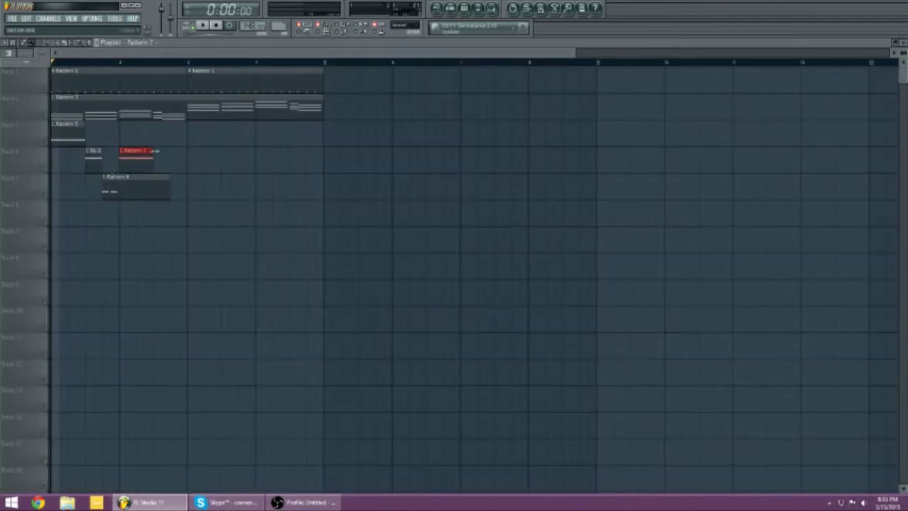
key("space")
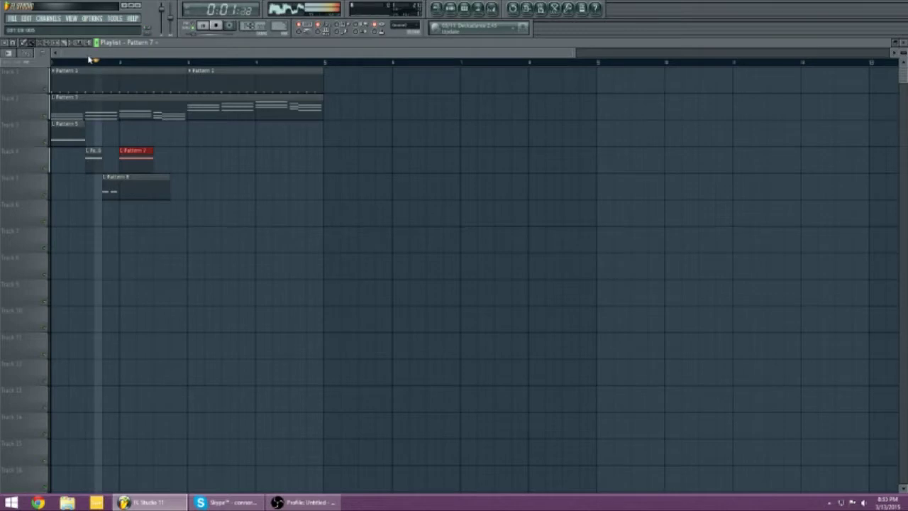
key("space")
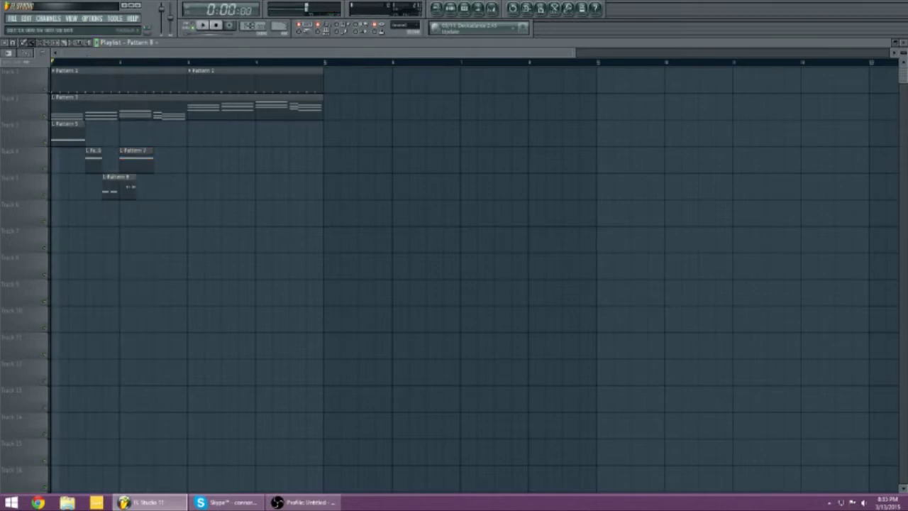
Add a unique copy of the Sweep Prism clip at beat 3 of bar 2 on Track 3, with its note on C3, and listen.
left_click(157, 125)
left_click(178, 187)
left_click_drag(64, 121, 37, 111)
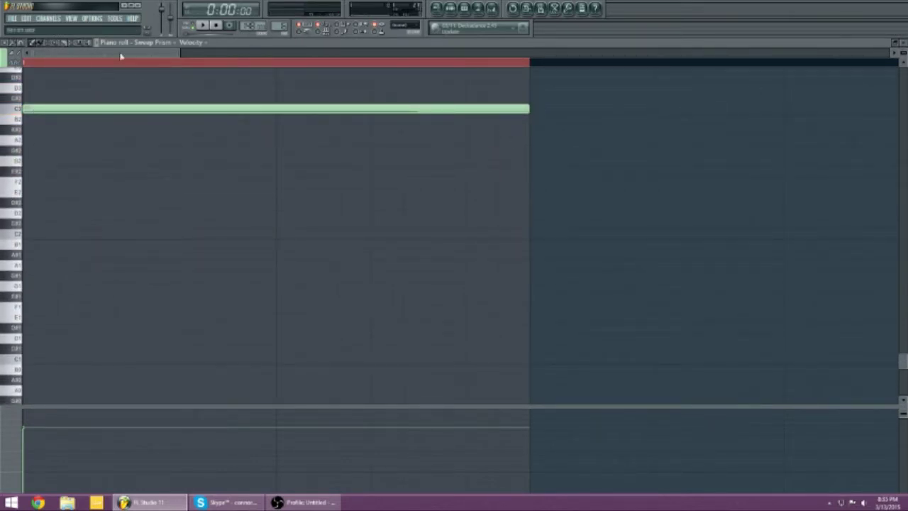
left_click(903, 44)
left_click(60, 64)
key("space")
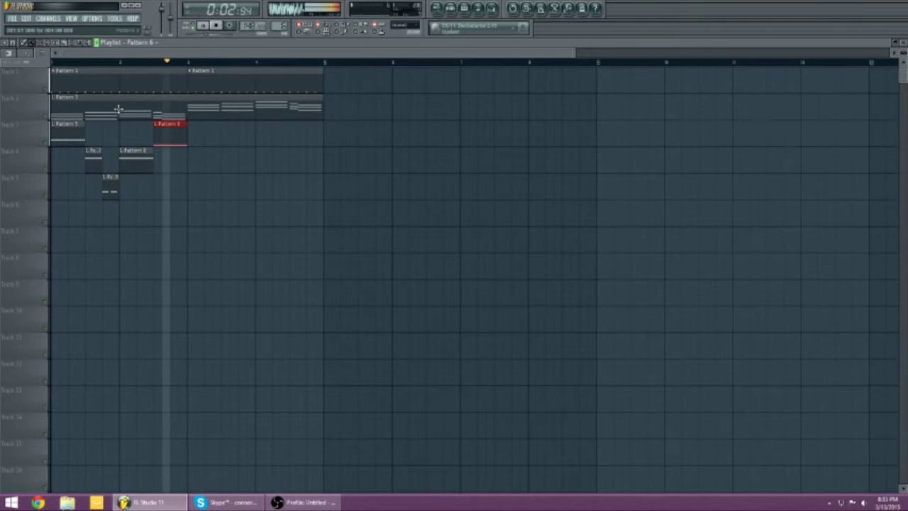
Place another one-beat wobble clip at the start of bar 3 on Track 4 and play the arrangement.
key("space")
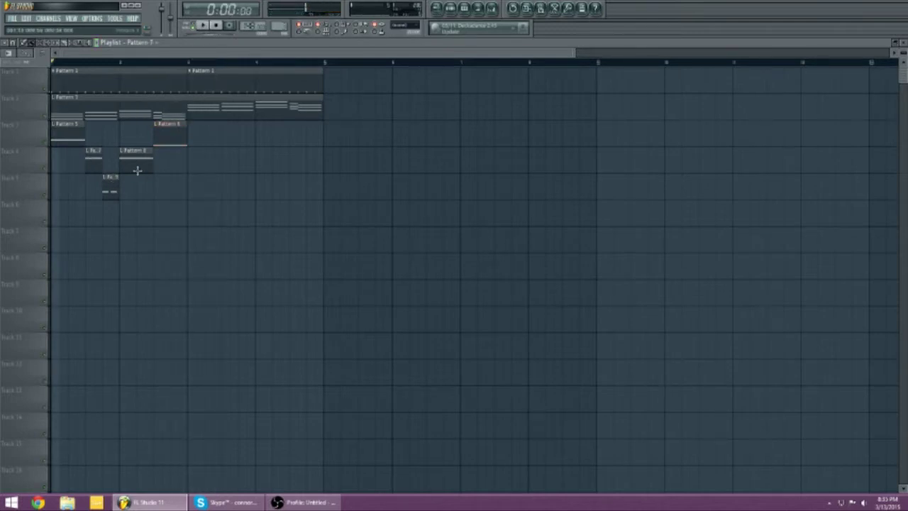
left_click(190, 155)
key("space")
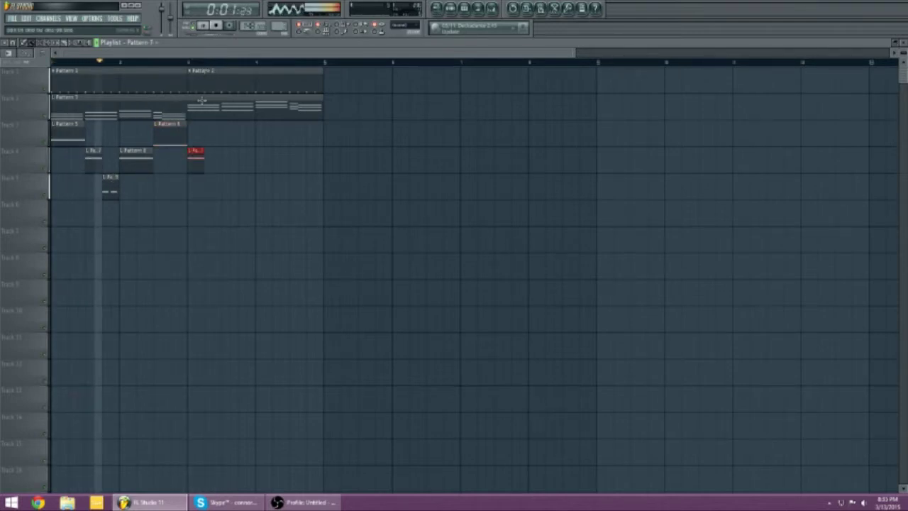
Place a copy of the one-beat Creepy Bass clip at beat 2 of bar 3 on Track 5 and make it unique.
key("space")
left_click(211, 182)
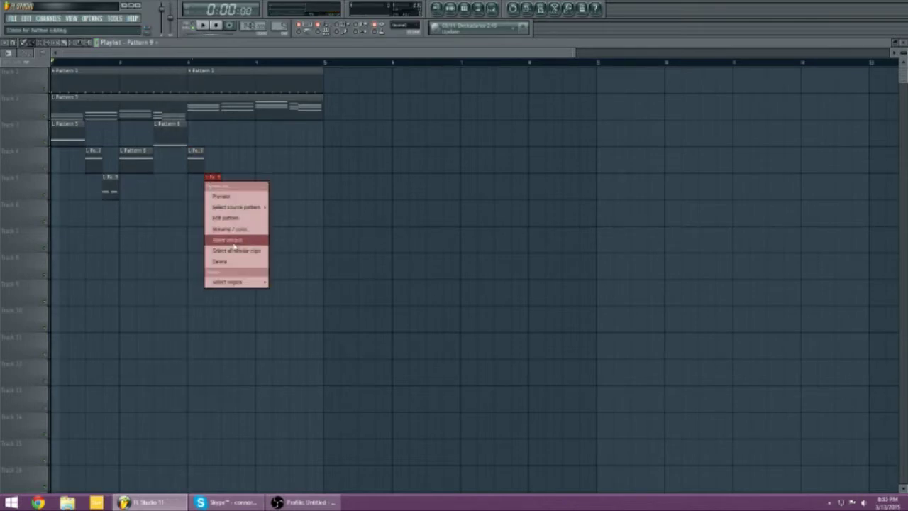
left_click(233, 297)
Move both Creepy Bass notes in the bar 3 clip to F5 and listen to them in the arrangement.
key("ctrl+a")
left_click_drag(49, 233, 44, 348)
key("space")
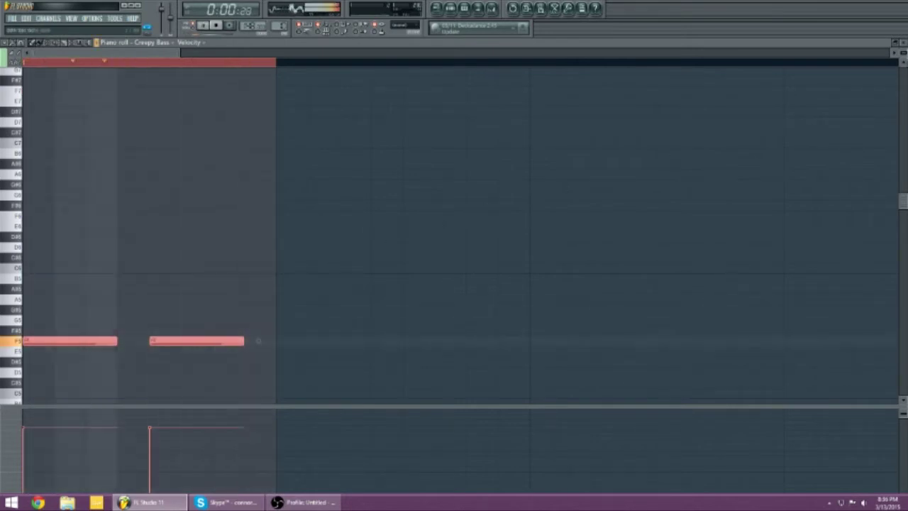
key("F5")
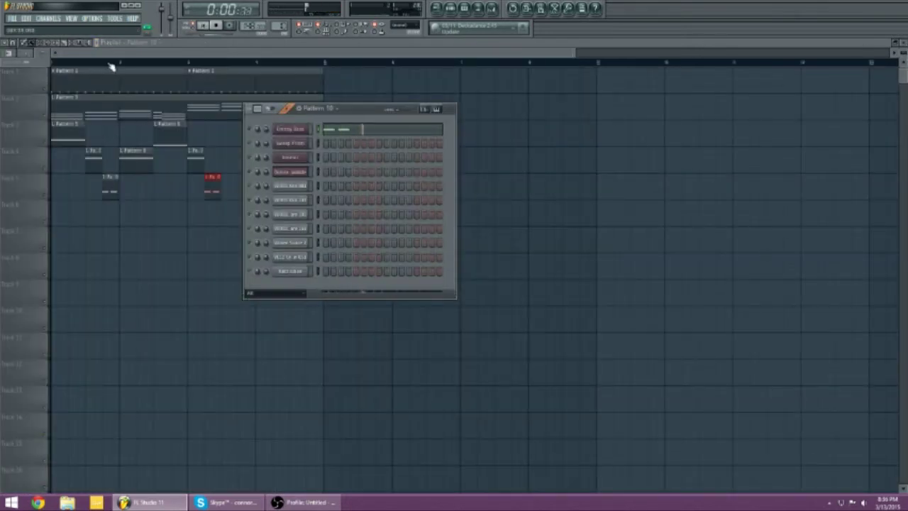
key("F6")
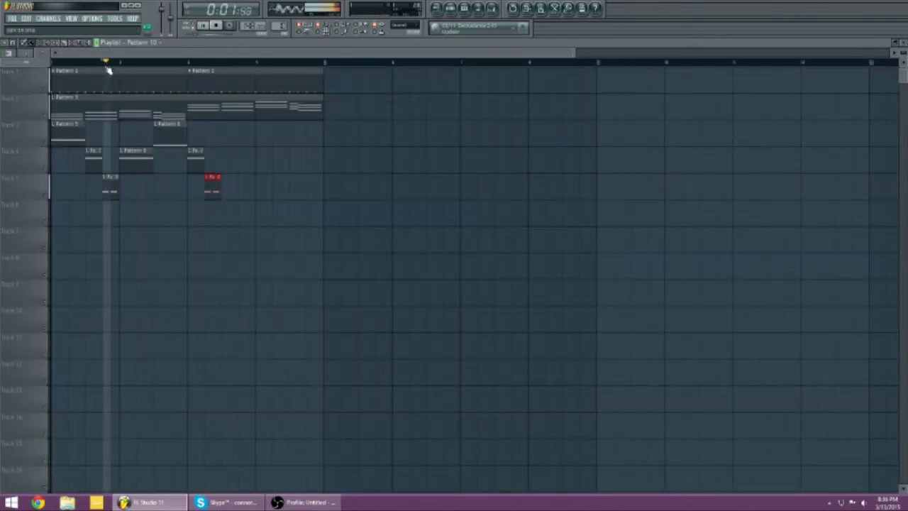
Set both Creepy Bass notes in the bar 3 clip to F4 and play the arrangement.
double_click(211, 178)
left_click_drag(57, 237, 35, 323)
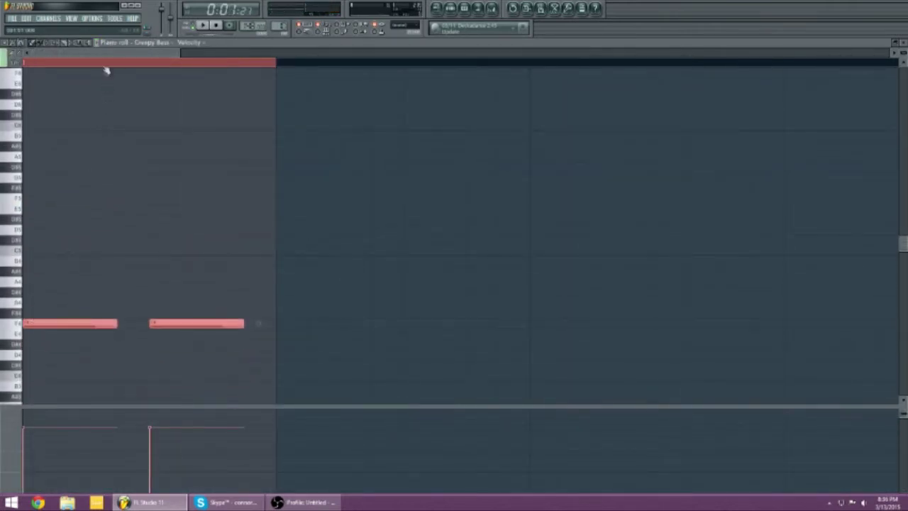
key("space")
left_click(903, 43)
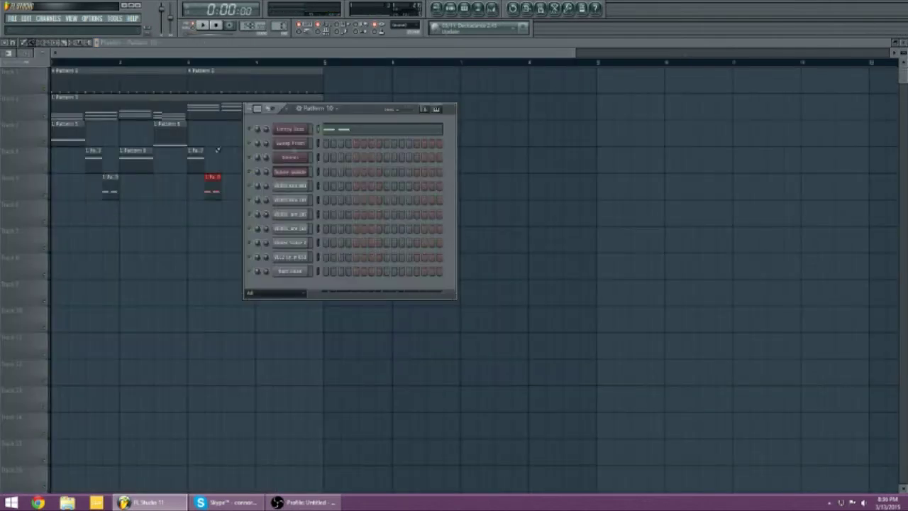
key("F6")
key("space")
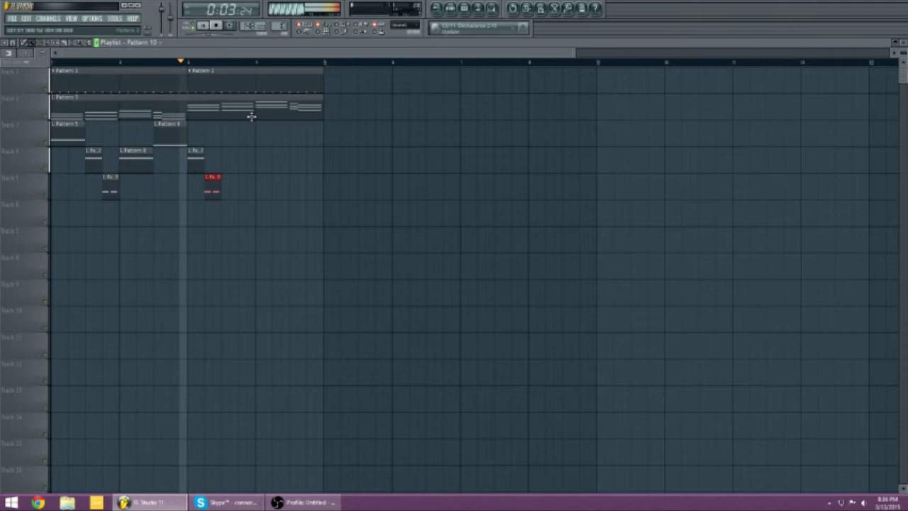
key("space")
Add another Harmor channel in a new pattern and load the custom preset Lazer Pluck into it.
key("F6")
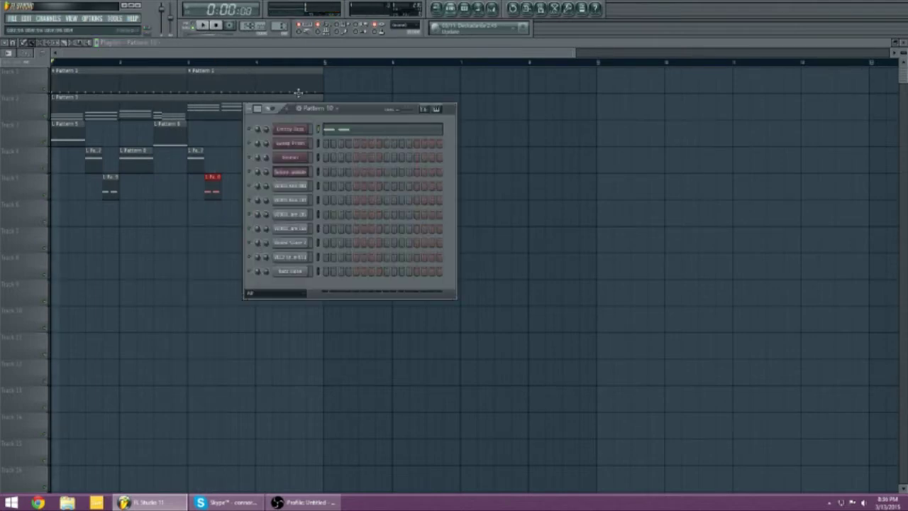
left_click(300, 109)
mouse_move(325, 233)
left_click(380, 391)
left_click(107, 198)
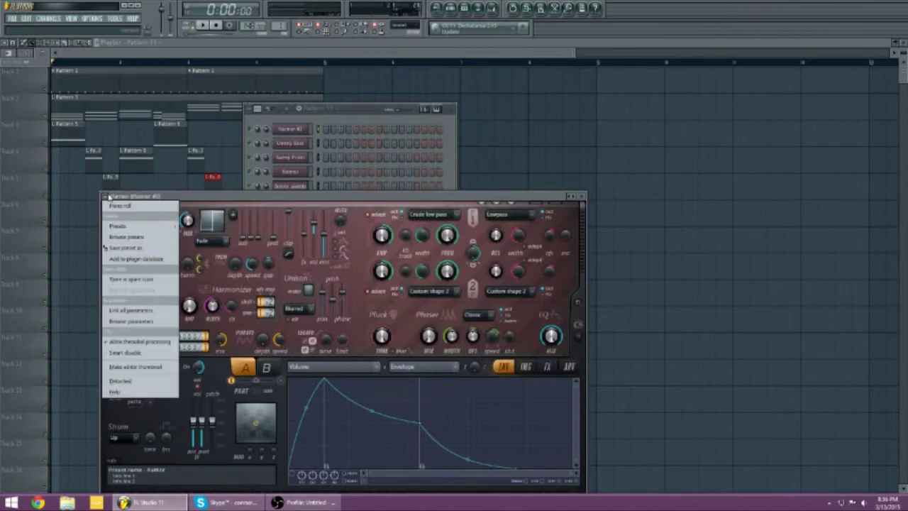
mouse_move(117, 225)
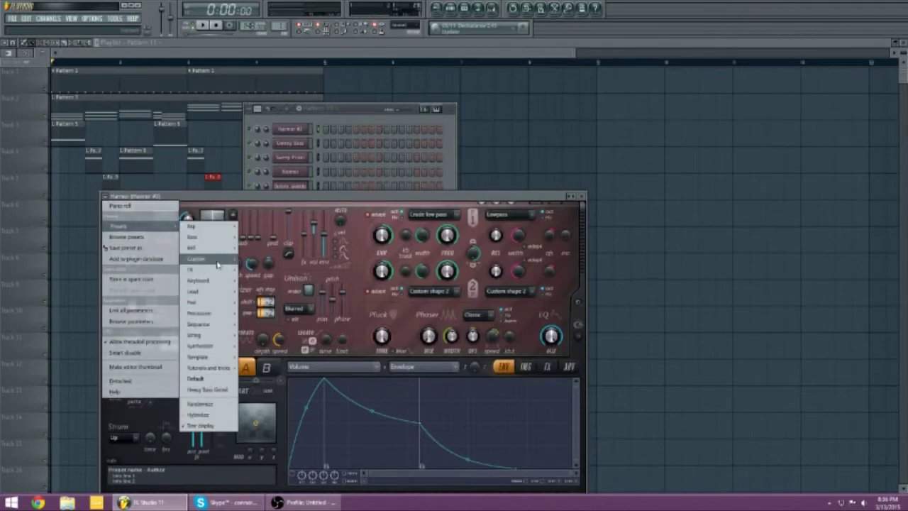
mouse_move(209, 258)
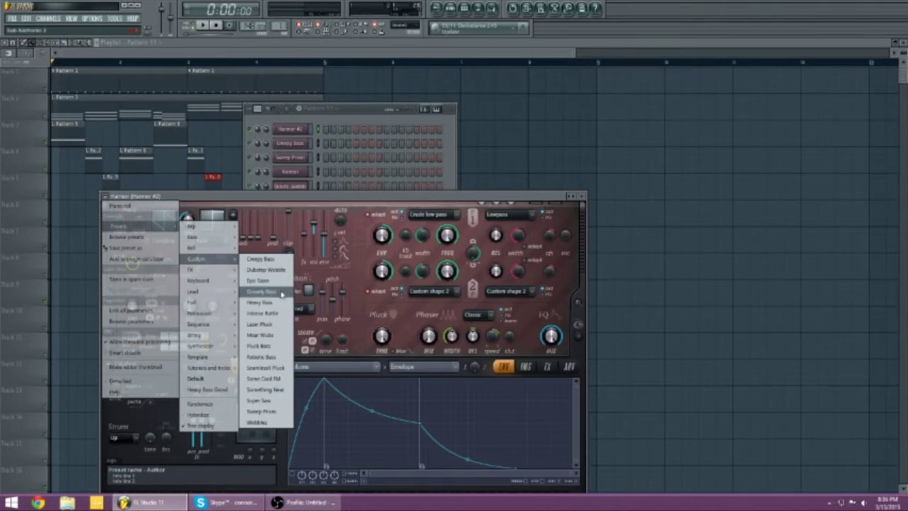
left_click(269, 327)
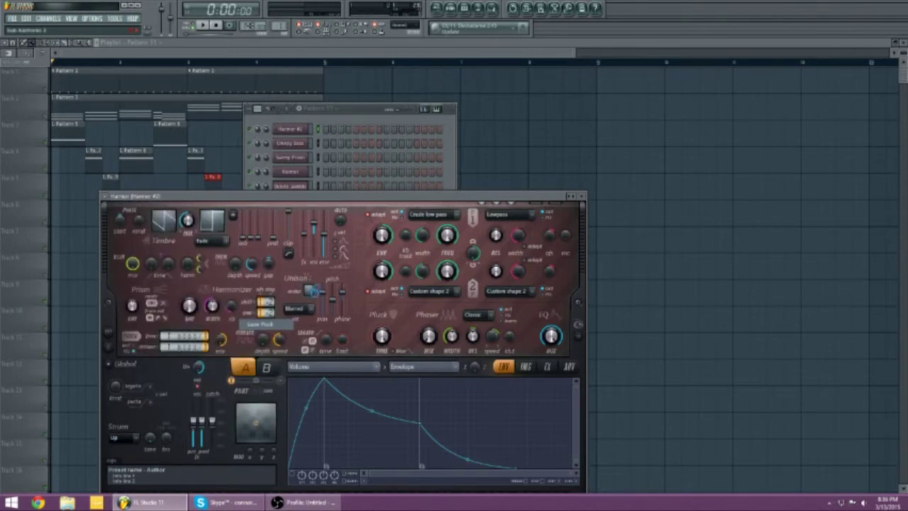
Draw a short C4 note at the start of the Lazer Pluck channel's piano roll.
right_click(303, 130)
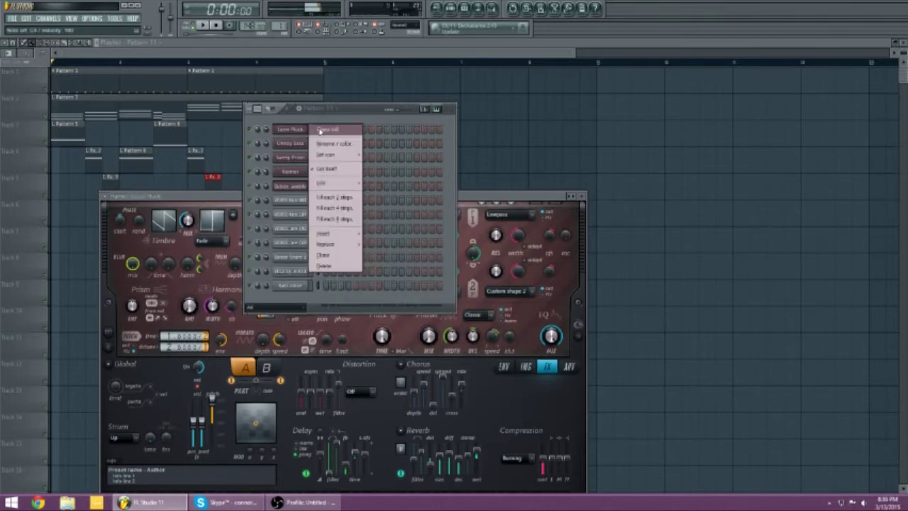
left_click(314, 132)
scroll(248, 107, "down", 4)
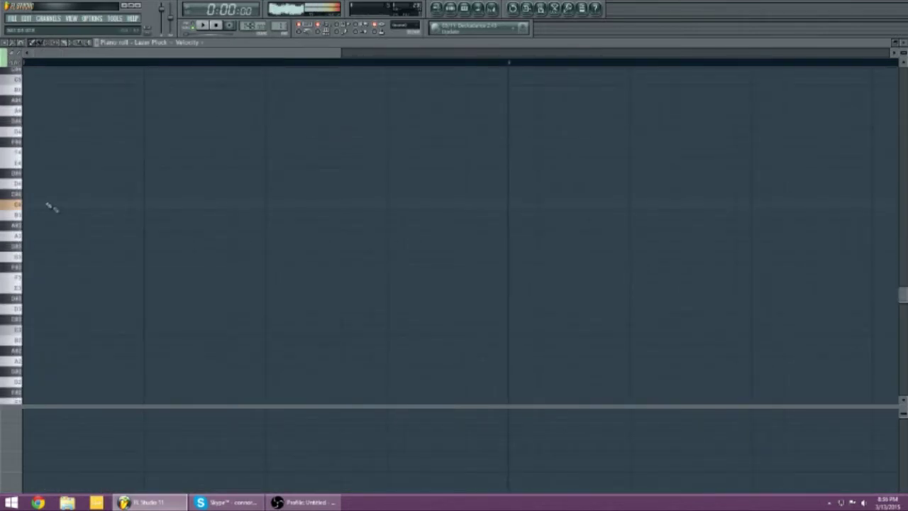
left_click(51, 205)
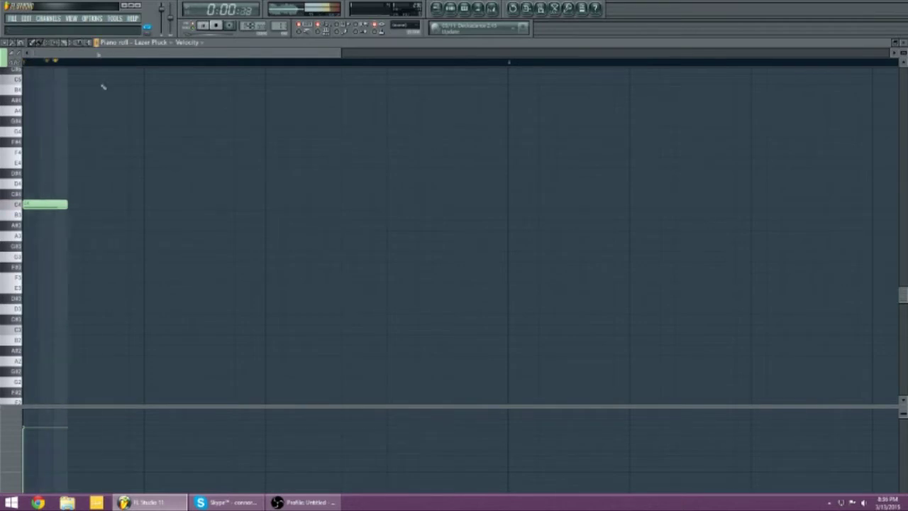
Place the one-beat Lazer Pluck clip at beat 3 of bar 3 on Track 6 and listen to the arrangement.
key("space")
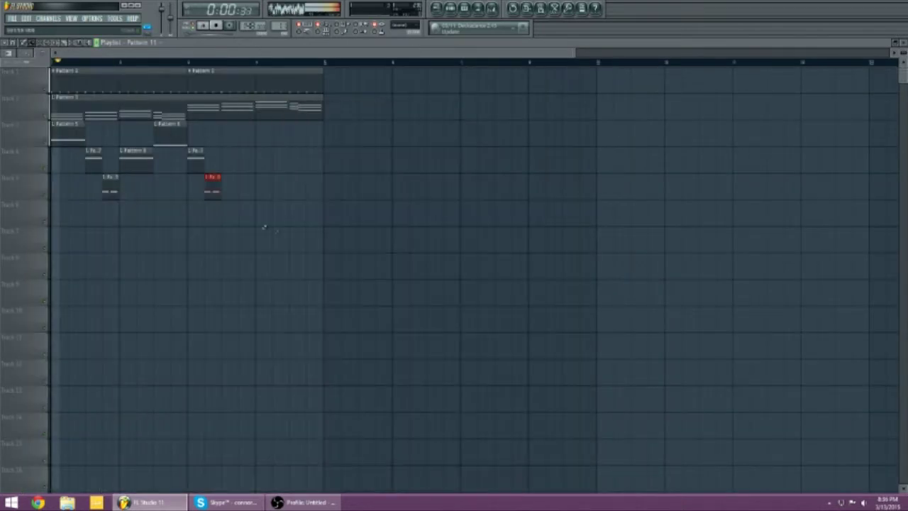
left_click(227, 211)
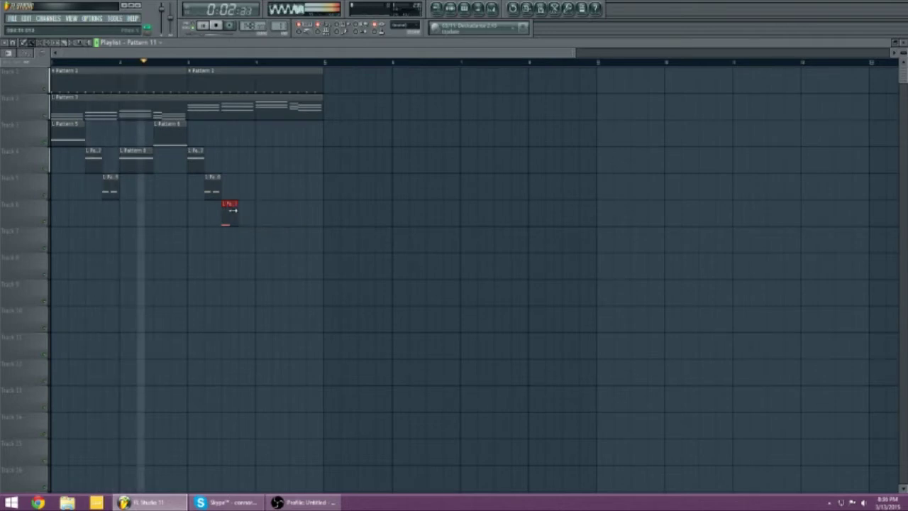
key("space")
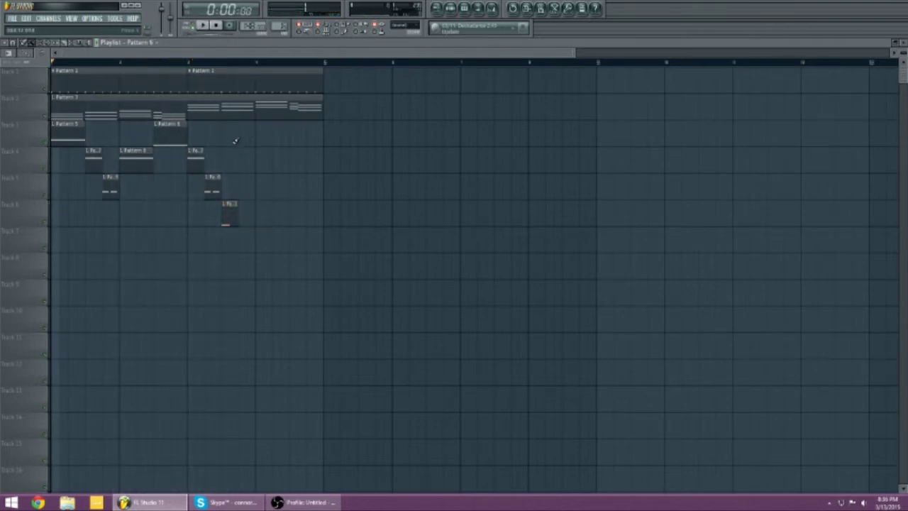
Add three half-beat Pattern 6 clips at the end of bar 3 on Track 3 and a Pattern 8 clip at bar 4 on Track 4.
left_click(231, 64)
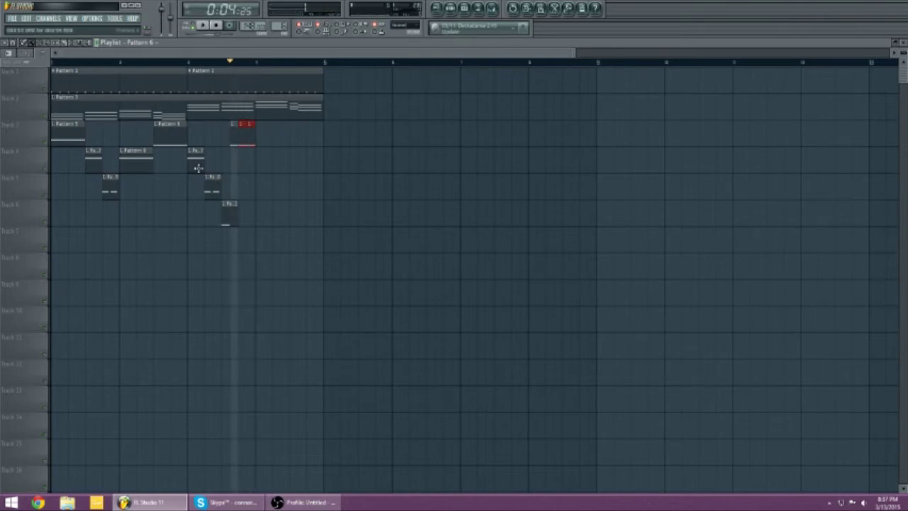
left_click(276, 163)
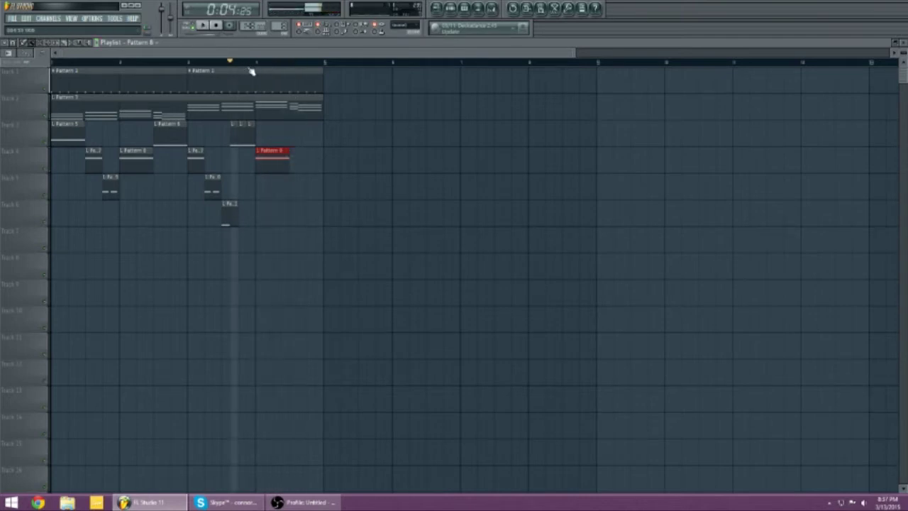
left_click(230, 213)
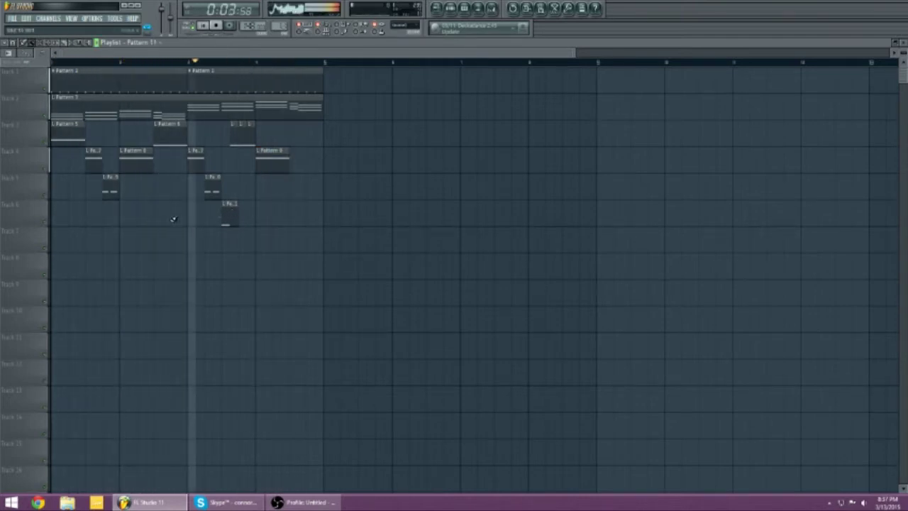
key("space")
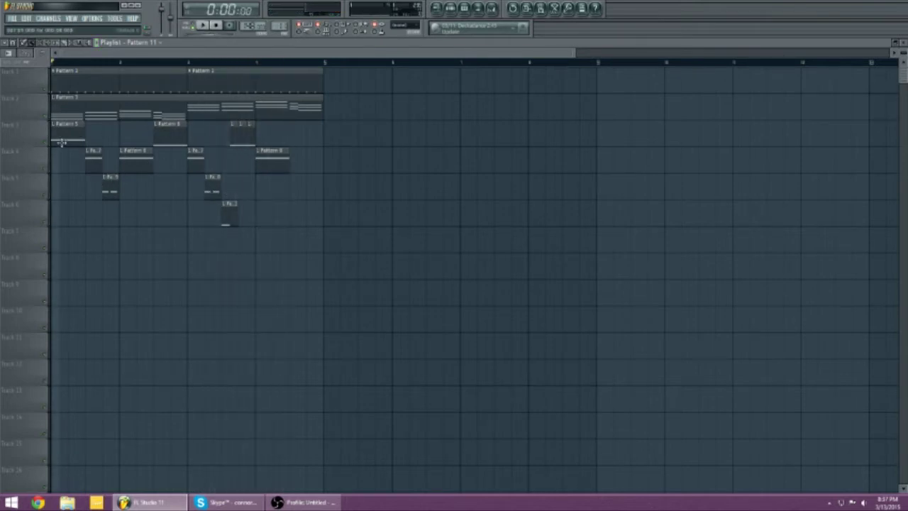
Place a two-beat Pattern 6 clip at beat 3 of bar 4 on Track 3 and play the arrangement from the start.
left_click(154, 61)
left_click(174, 128)
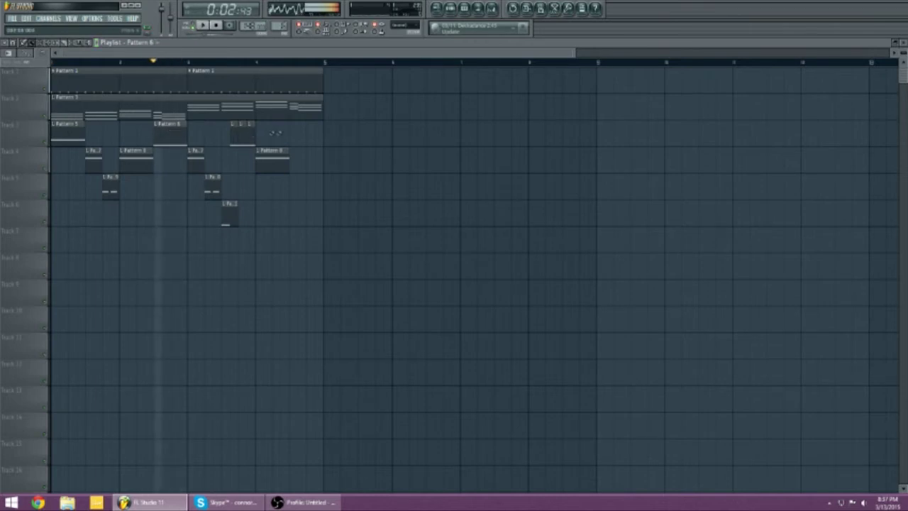
left_click(296, 133)
key("space")
key("space")
left_click_drag(134, 65, 32, 63)
key("space")
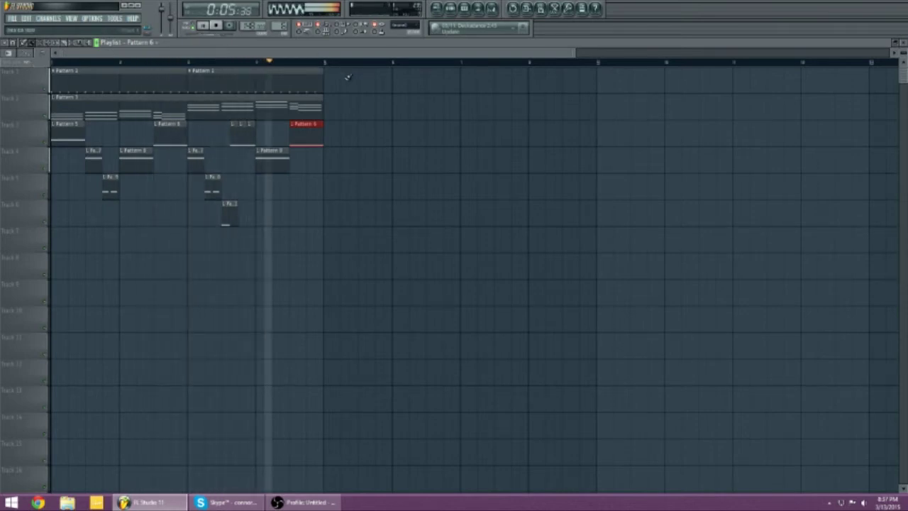
key("space")
Link the Lazer Pluck, Creepy Bass, Sweep Prism and Dubstep Wobble channels to the mixer tracks following Harmor.
left_click(451, 7)
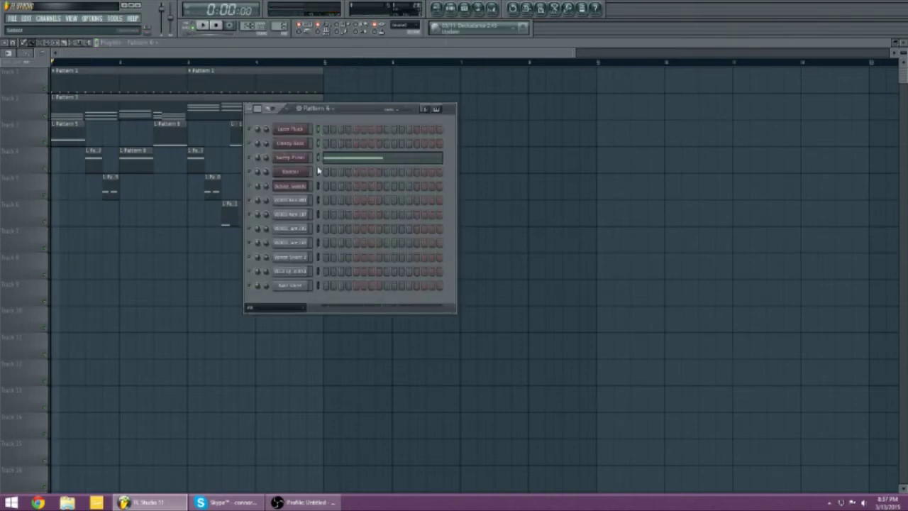
left_click(494, 7)
left_click(495, 8)
left_click(491, 8)
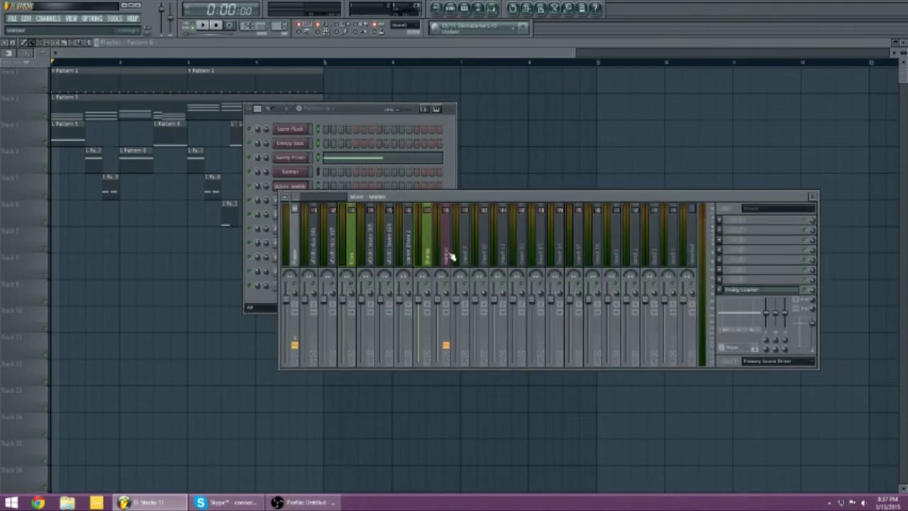
right_click(468, 213)
mouse_move(538, 243)
left_click(579, 255)
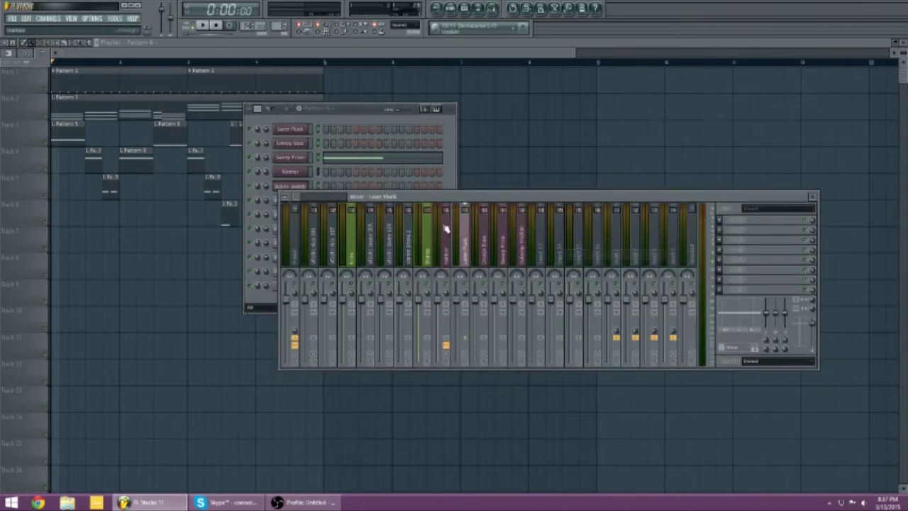
Set the sends of the two green drum bus mixer tracks to the newly linked synth tracks.
left_click(440, 257)
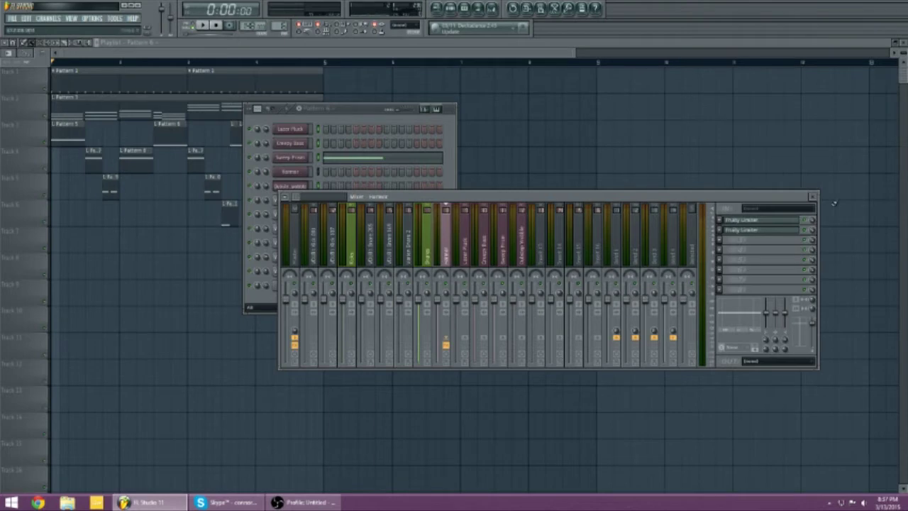
left_click(424, 260)
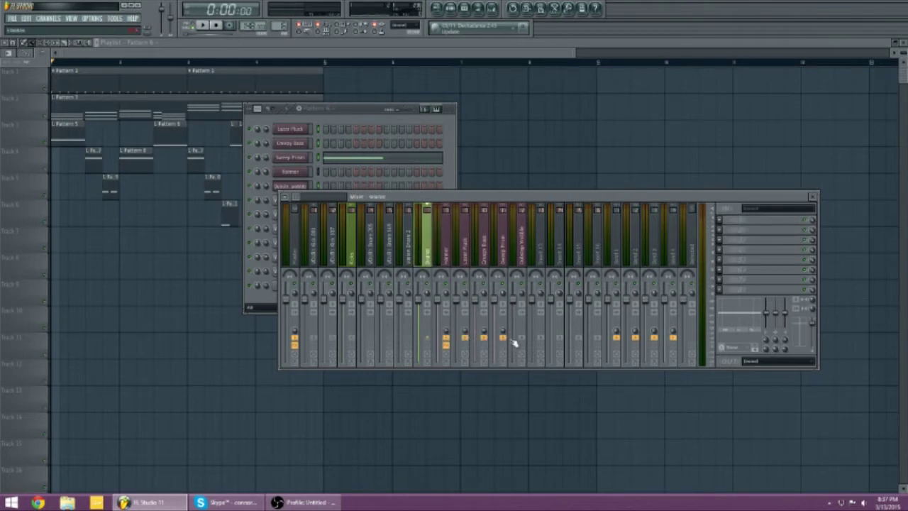
left_click(357, 255)
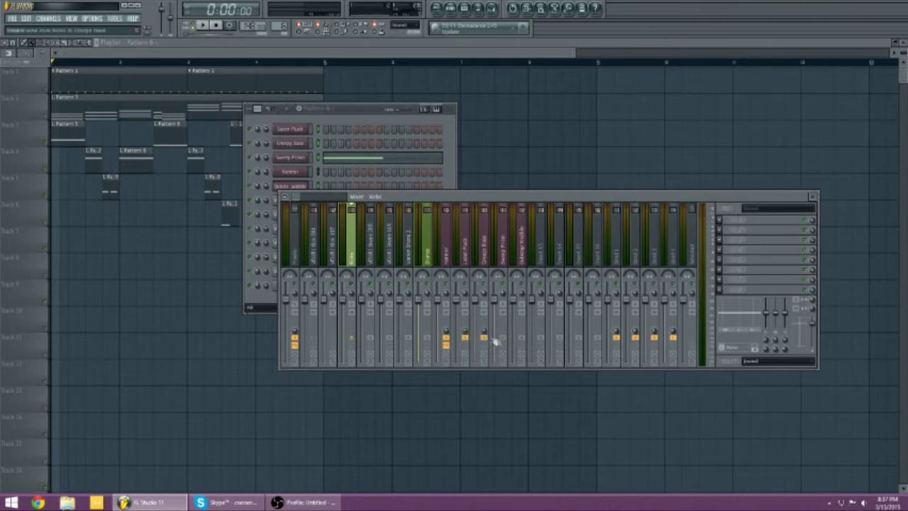
Copy the second Fruity Limiter from the Harmor mixer track to the Lazer Pluck and Creepy Bass tracks.
left_click(447, 260)
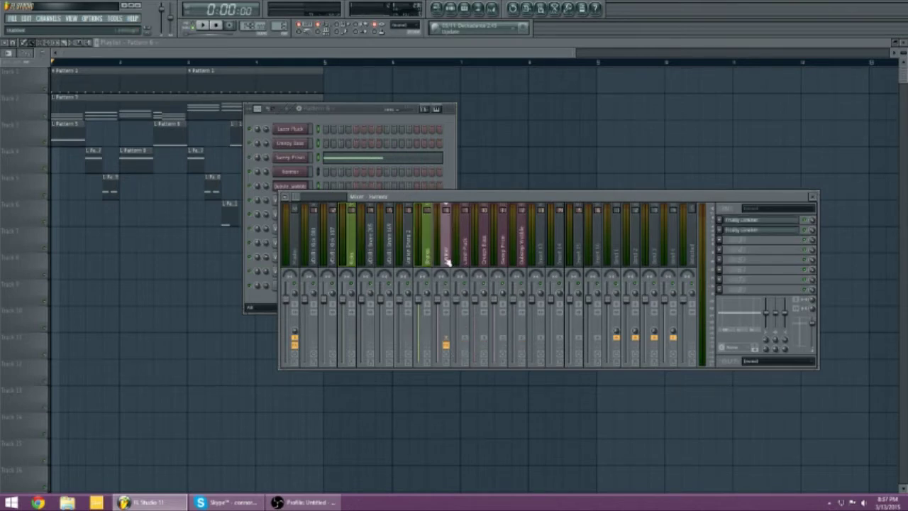
left_click(723, 232)
left_click_drag(458, 259, 465, 255)
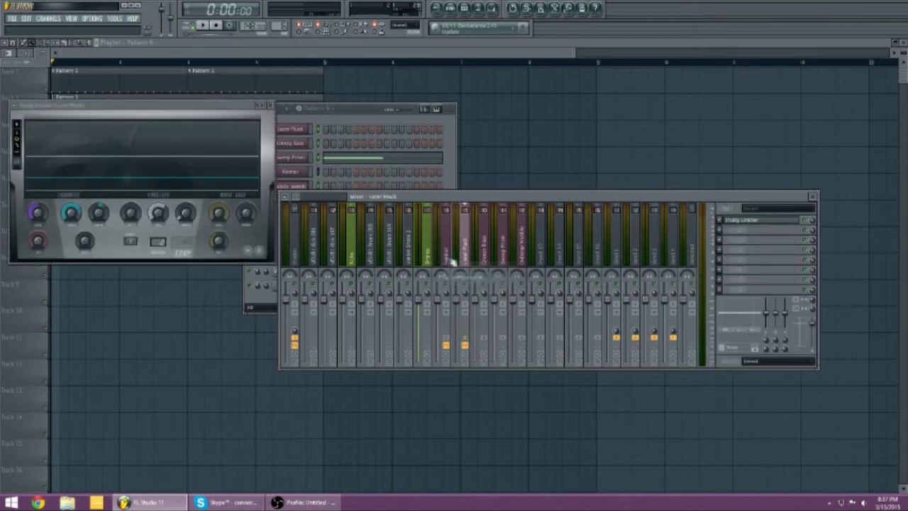
left_click(720, 231)
left_click_drag(747, 282, 483, 261)
Copy Harmor's second Fruity Limiter to the Sweep Prism and Dubstep Wobble mixer tracks.
left_click(446, 260)
left_click(721, 241)
mouse_move(745, 280)
left_mouse_down()
mouse_move(738, 261)
mouse_move(502, 260)
left_mouse_up()
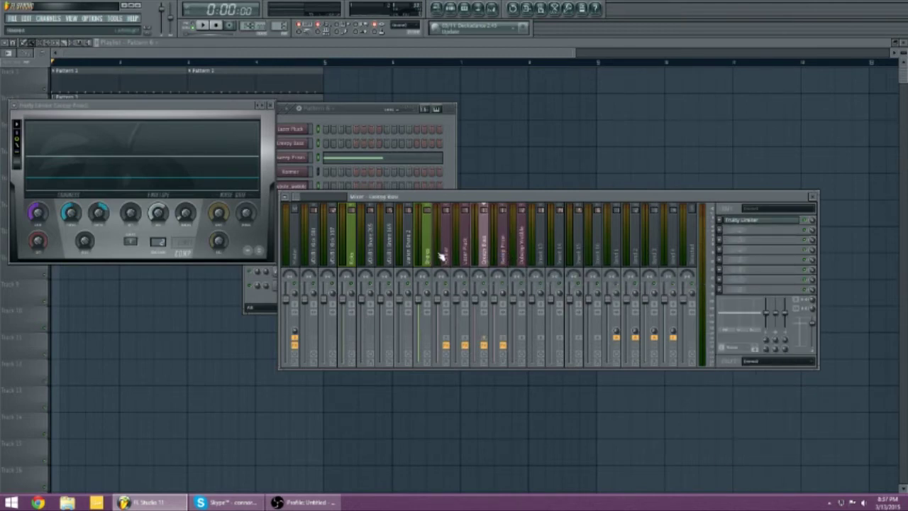
left_click(438, 258)
left_click(720, 231)
left_click_drag(745, 282, 522, 258)
Copy the first Fruity Limiter from the Harmor mixer track onto the Lazer Pluck track twice.
left_click_drag(462, 258, 447, 257)
left_click(721, 221)
left_click_drag(739, 282, 465, 252)
left_click(447, 256)
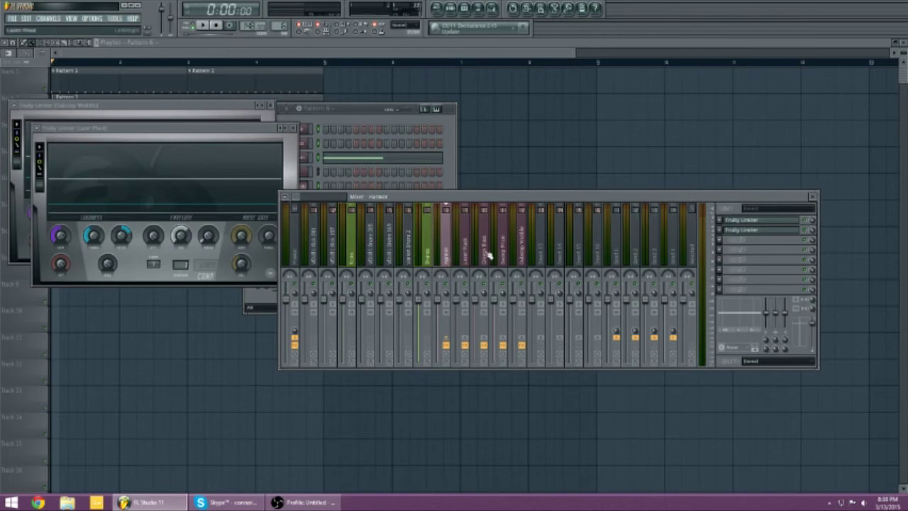
left_click(719, 221)
left_click_drag(738, 274, 445, 254)
left_click(462, 252)
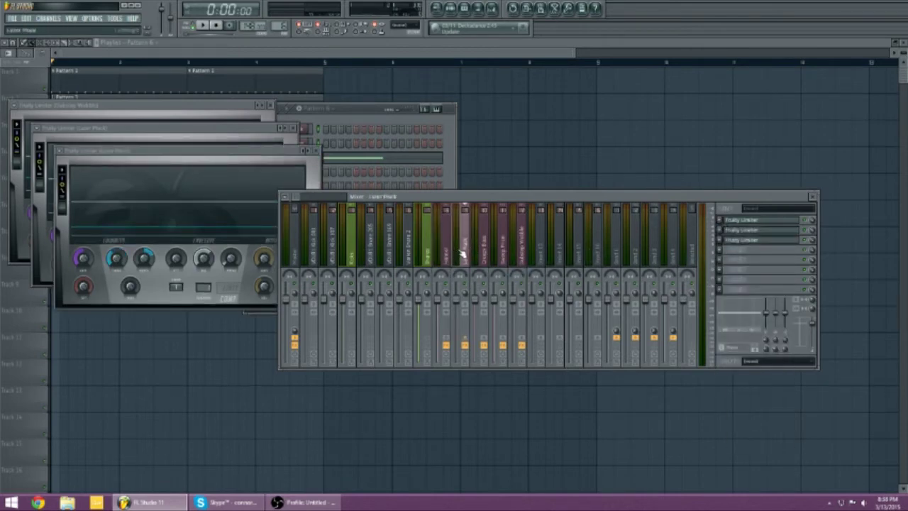
Examine the settings of the three Fruity Limiters on the Lazer Pluck mixer track.
left_click(720, 240)
left_click(754, 243)
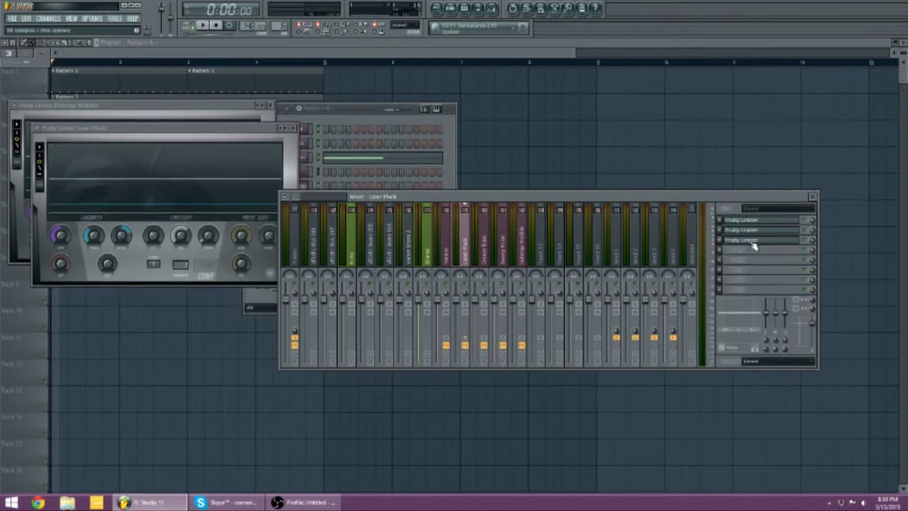
left_click(760, 224)
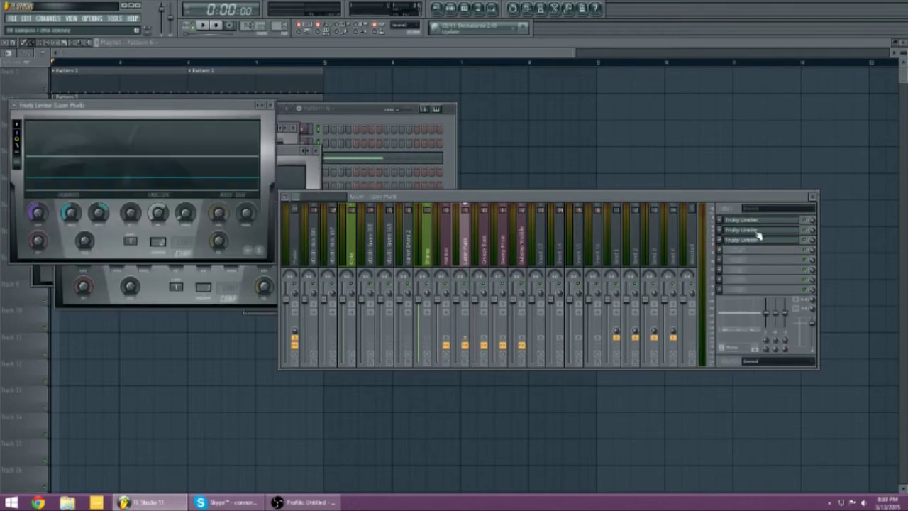
left_click(759, 234)
left_click(811, 245)
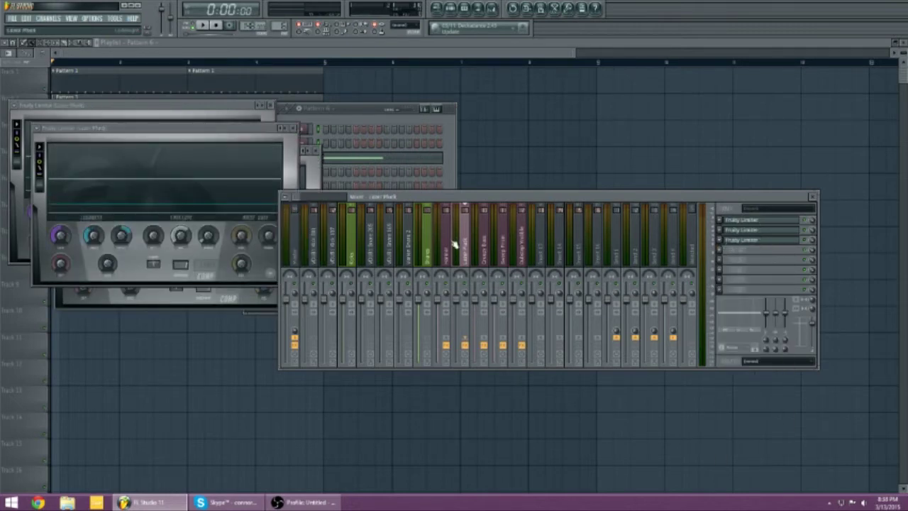
Copy Harmor's second Fruity Limiter to the Creepy Bass, Sweep Prism and Dubstep Wobble mixer tracks.
left_click(445, 257)
left_click(720, 232)
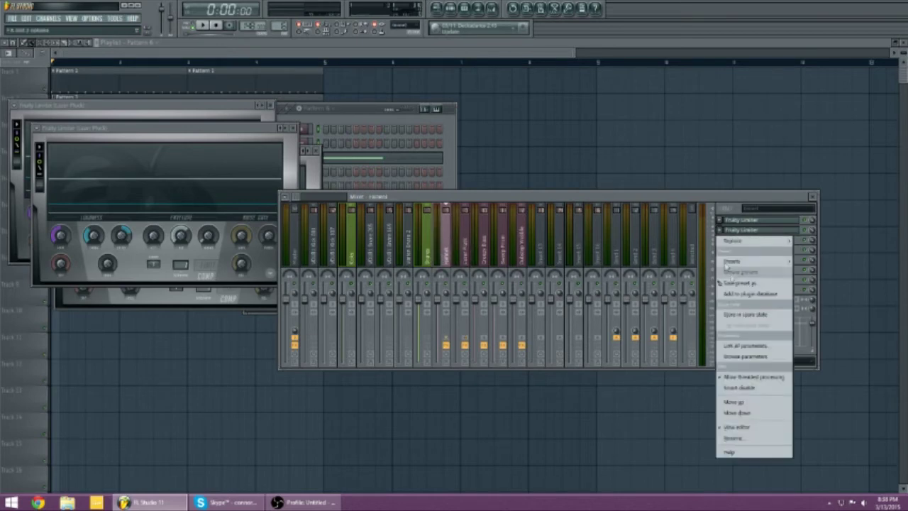
left_click_drag(744, 282, 481, 253)
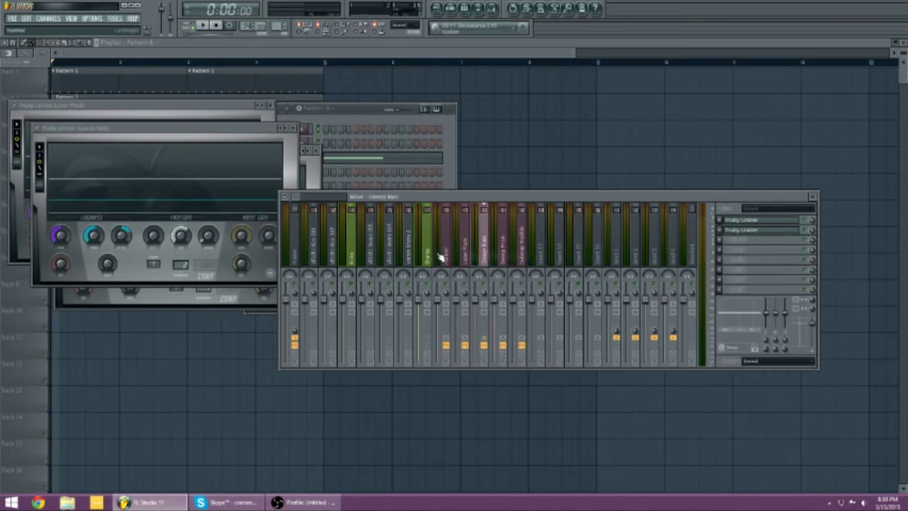
left_click(446, 257)
left_click(721, 230)
left_click_drag(750, 281, 498, 259)
left_click(445, 257)
left_click(721, 230)
left_click_drag(747, 284, 523, 253)
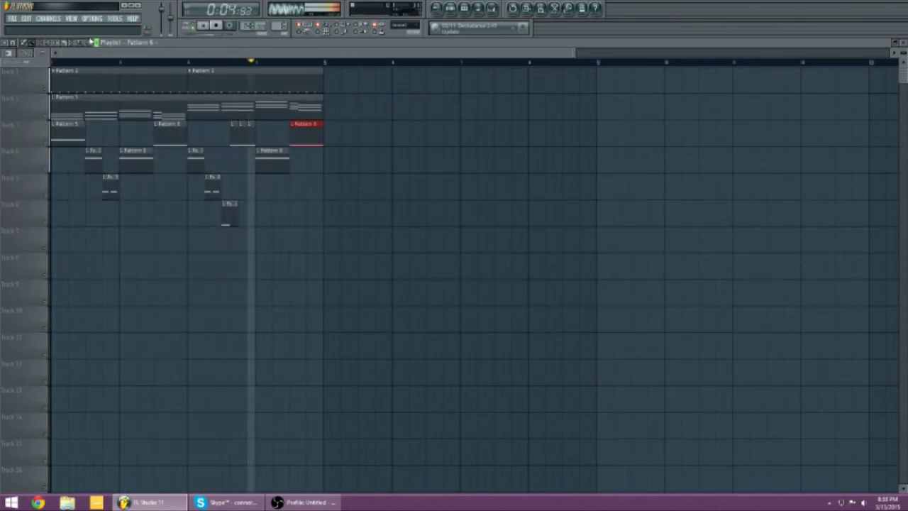
Play the arrangement to hear the basses with the copied limiters.
key("space")
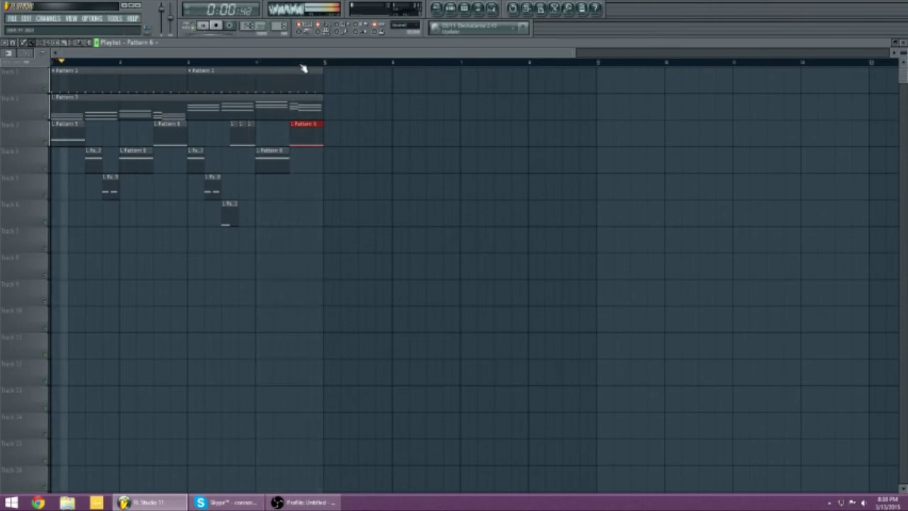
scroll(305, 67, "down", 3)
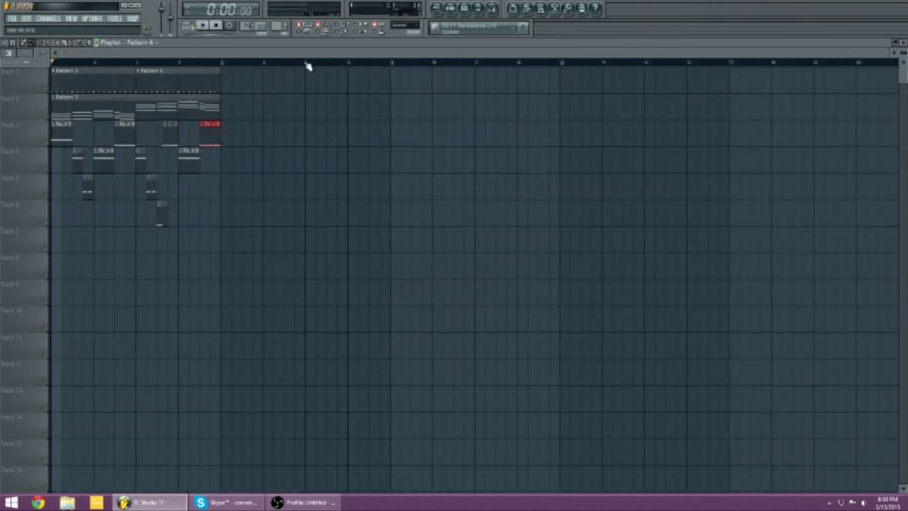
left_click(450, 9)
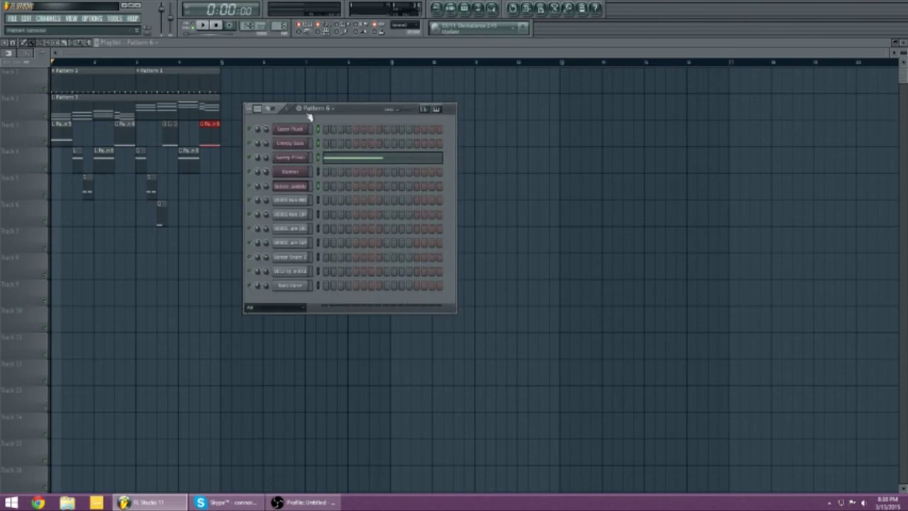
right_click(307, 142)
mouse_move(346, 236)
left_click(425, 391)
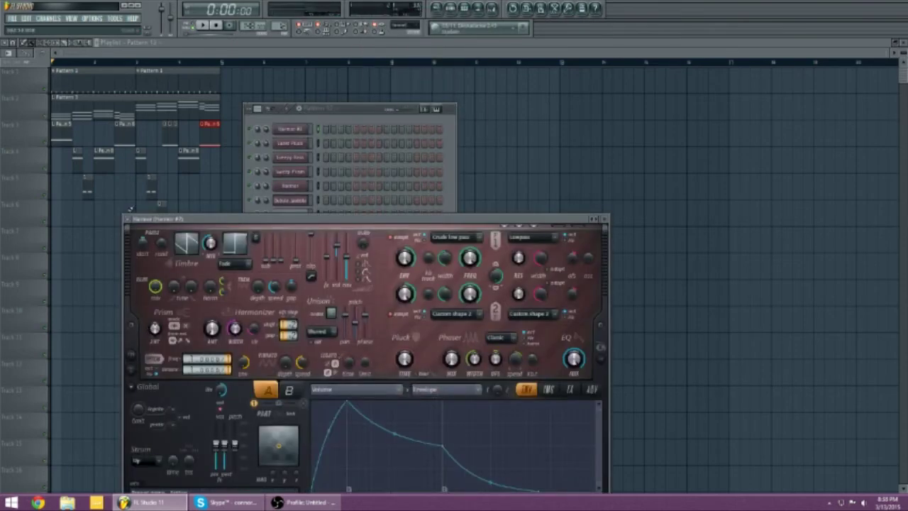
left_click(130, 219)
right_click(302, 131)
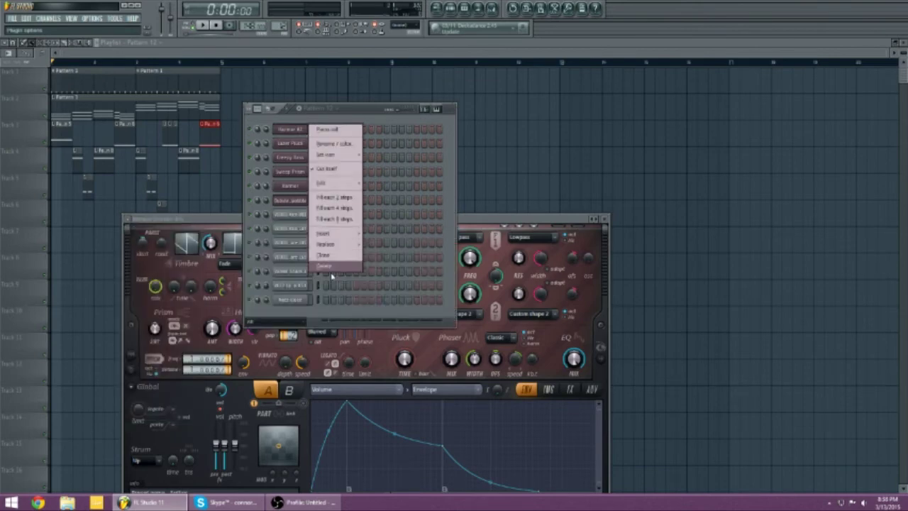
left_click(325, 254)
left_click(497, 272)
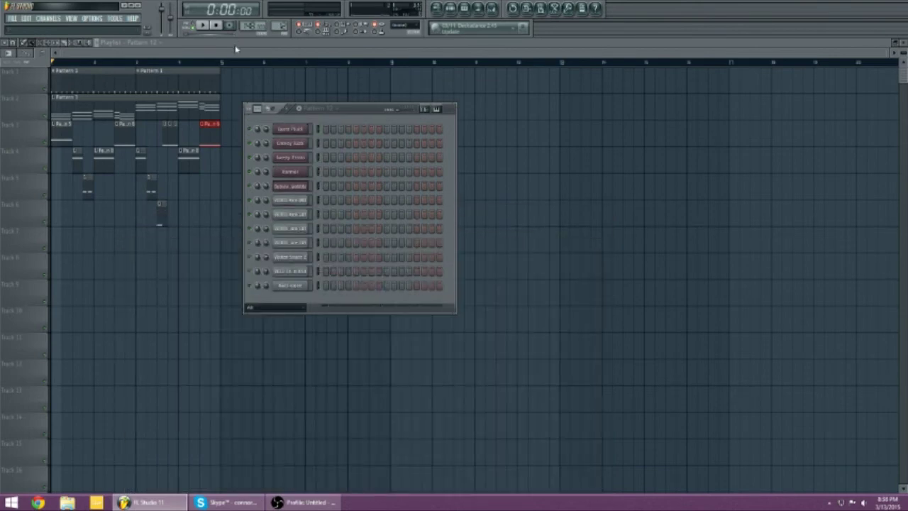
key("F6")
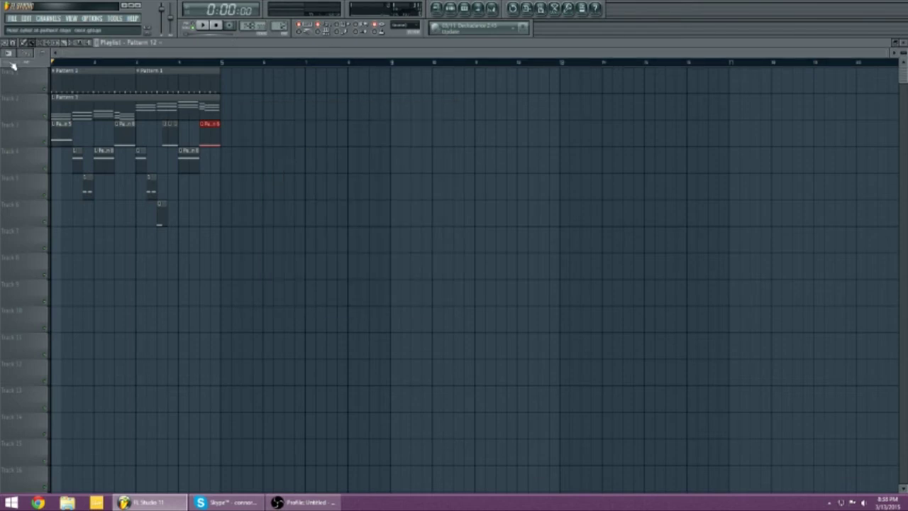
Listen to the whole four-bar drop from the beginning with all playlist tracks on.
key("space")
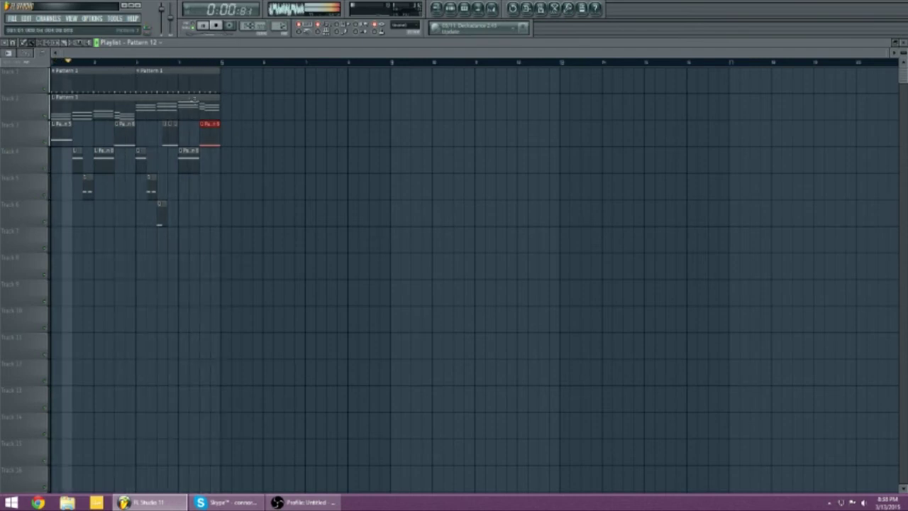
key("space")
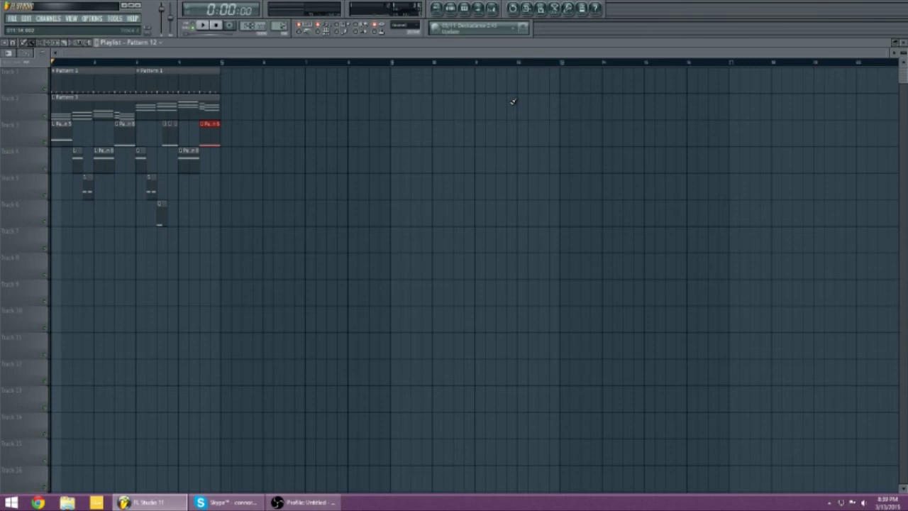
key("space")
scroll(174, 69, "up", 5)
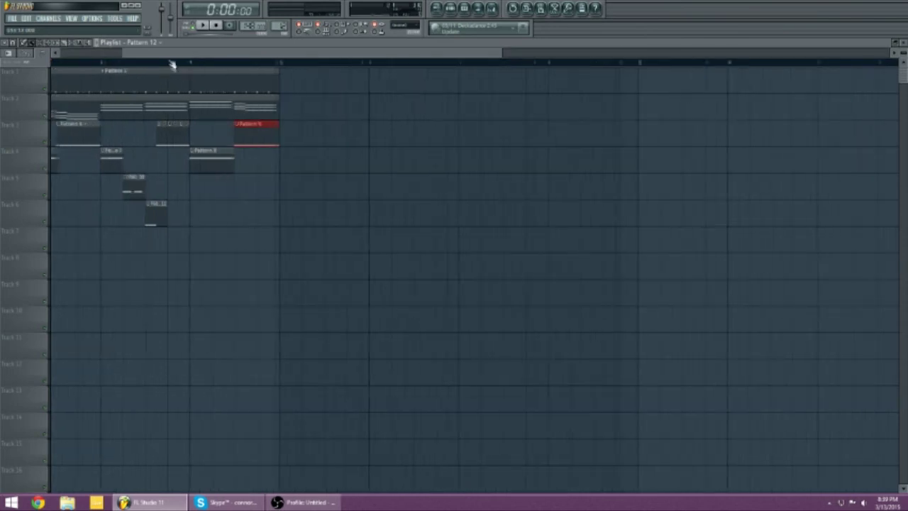
key("space")
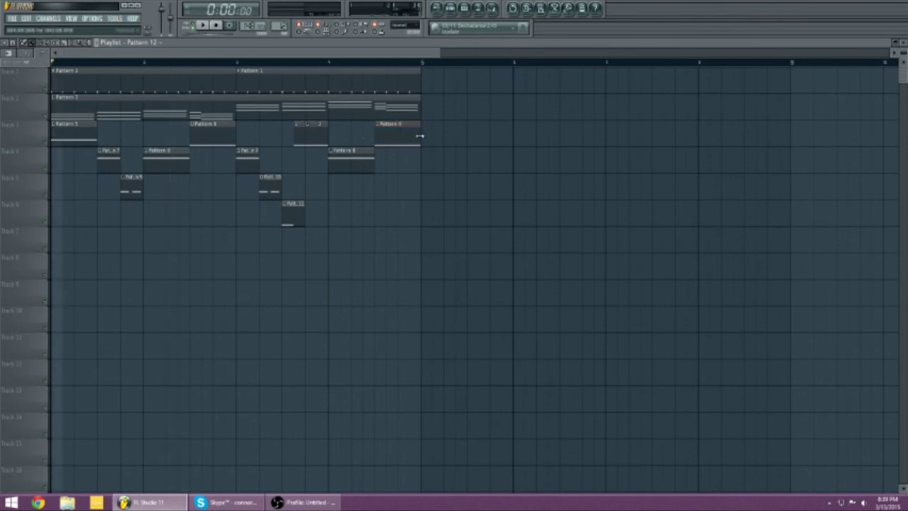
Solo Track 3 in the playlist, listen to its bass patterns, and end the solo.
left_click(49, 146, "ctrl")
key("space")
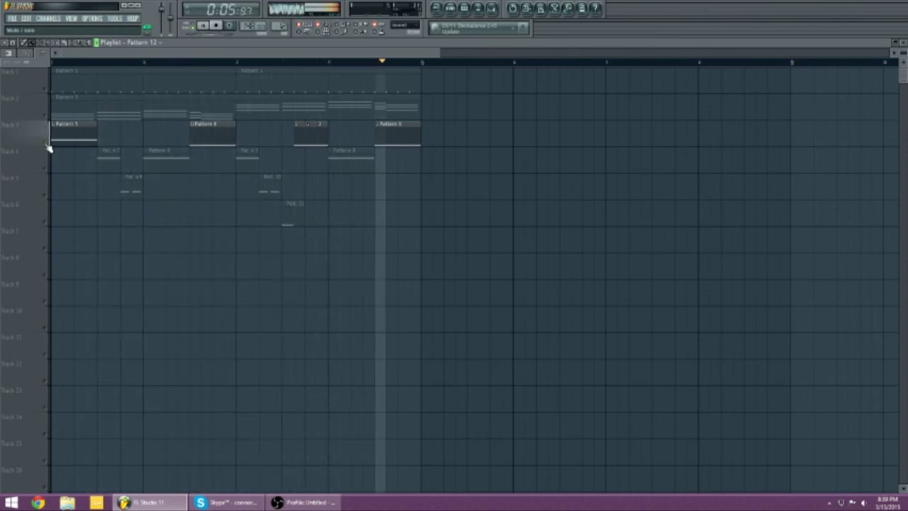
left_click(48, 146, "ctrl")
Listen to playlist Tracks 1 and 2 with the bass tracks muted, and re-enable all tracks.
left_click(49, 117)
right_click(48, 117)
right_click(49, 92)
left_click(49, 119)
key("space")
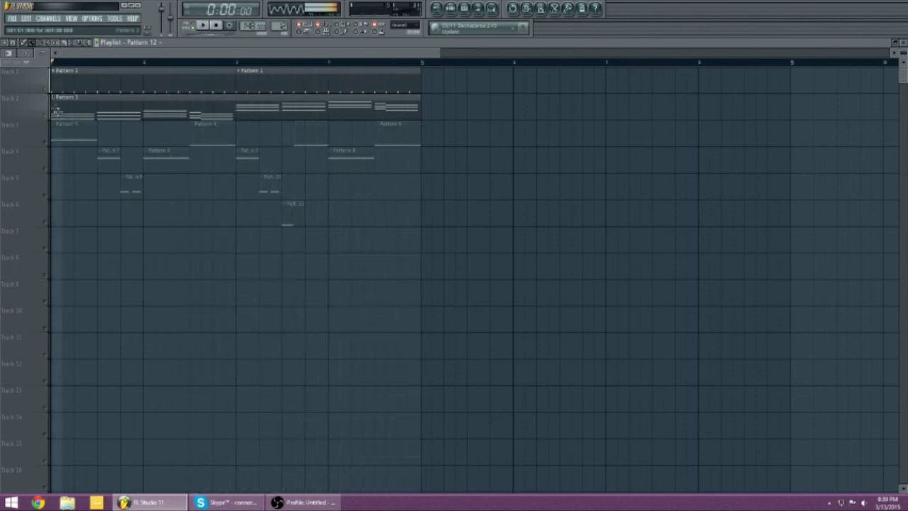
right_click(48, 115)
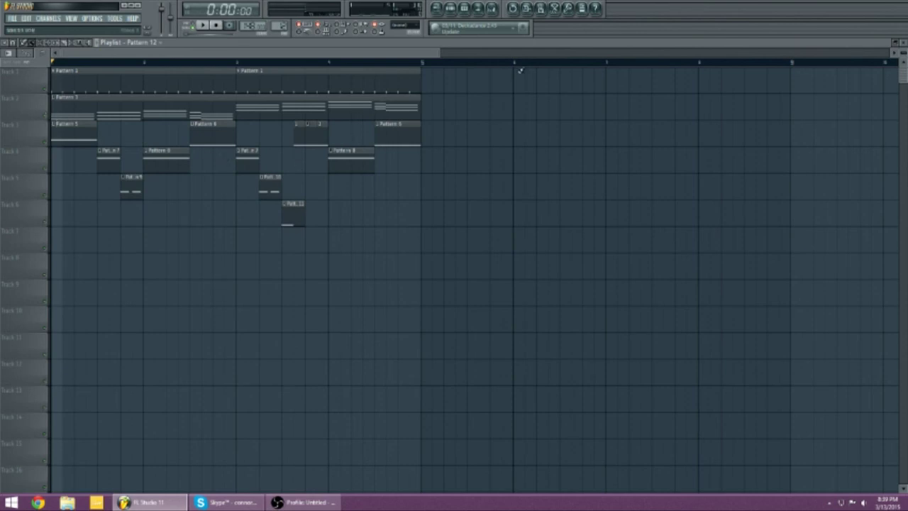
Play the arrangement from the Pattern 11 clip on Track 6 and stop playback.
left_click(281, 64)
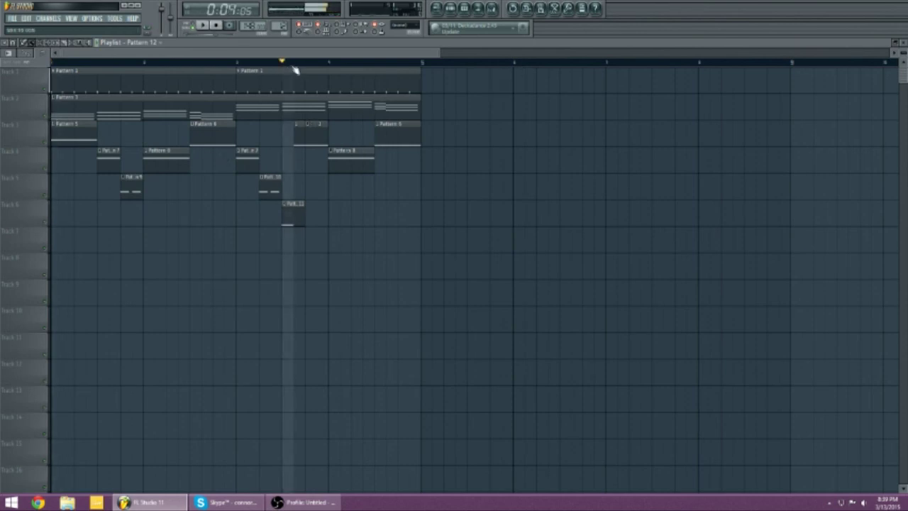
scroll(288, 67, "down", 2)
key("space")
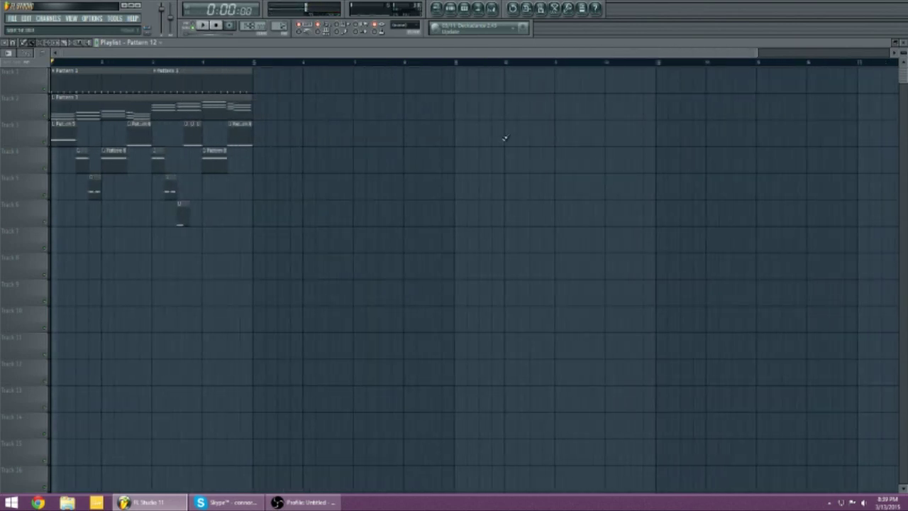
mouse_move(305, 502)
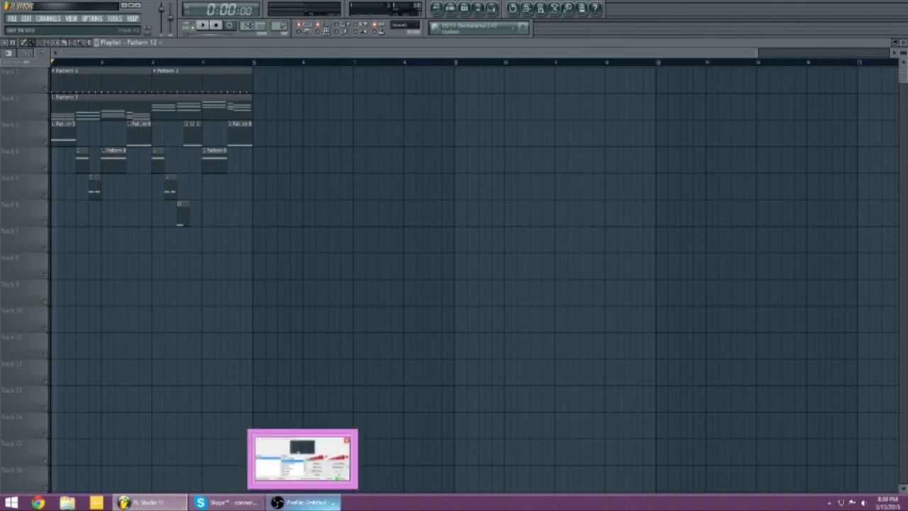